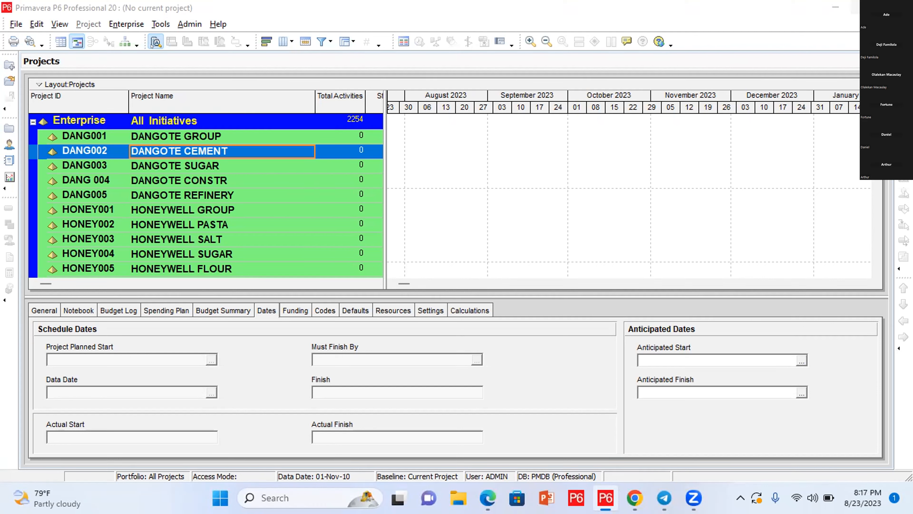
Step: Select All Initiatives at the top of the Projects list and open the Enterprise menu
scroll(162, 69, "down", 3)
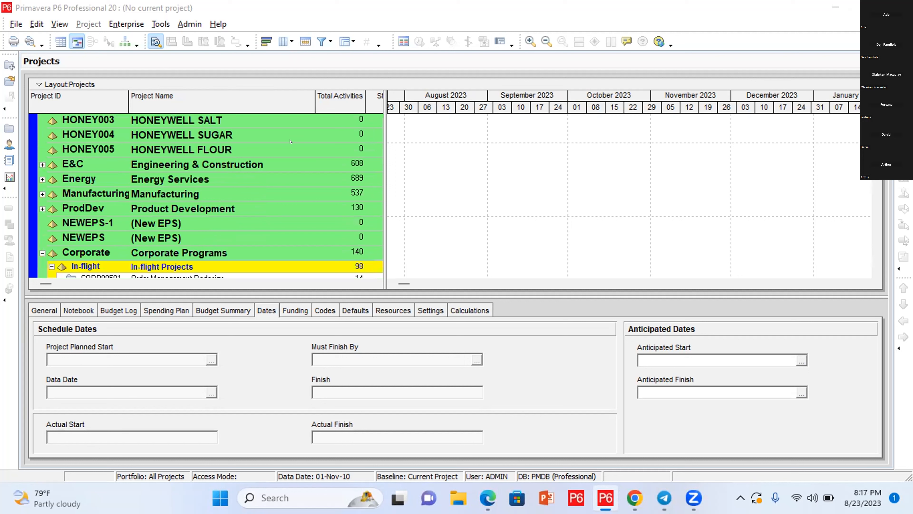
left_click(292, 163)
key("Up")
key("Up")
key("Up")
key("Up")
key("Up")
key("Up")
key("Up")
key("Up")
key("Up")
key("Up")
key("Up")
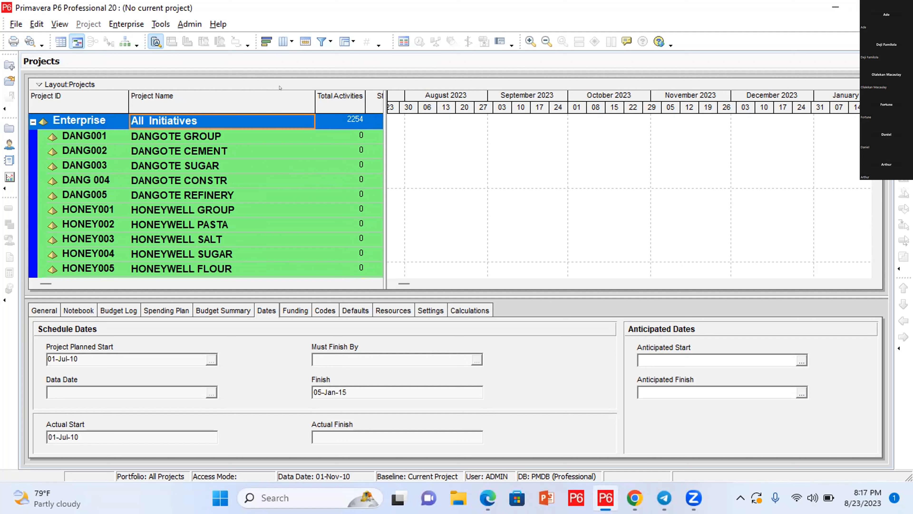
left_click(128, 24)
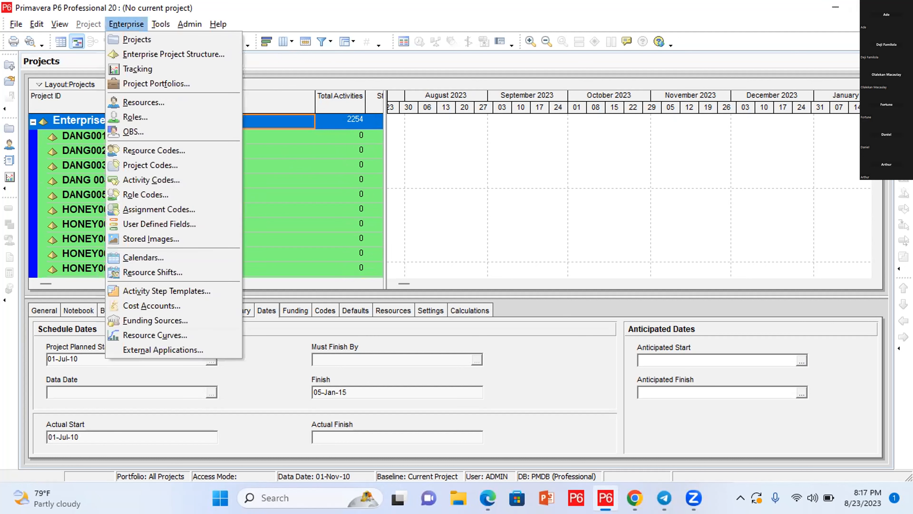
Step: Open the Enterprise Project Structure and select DANG001 DANGOTE GROUP's EPS ID cell
left_click(163, 55)
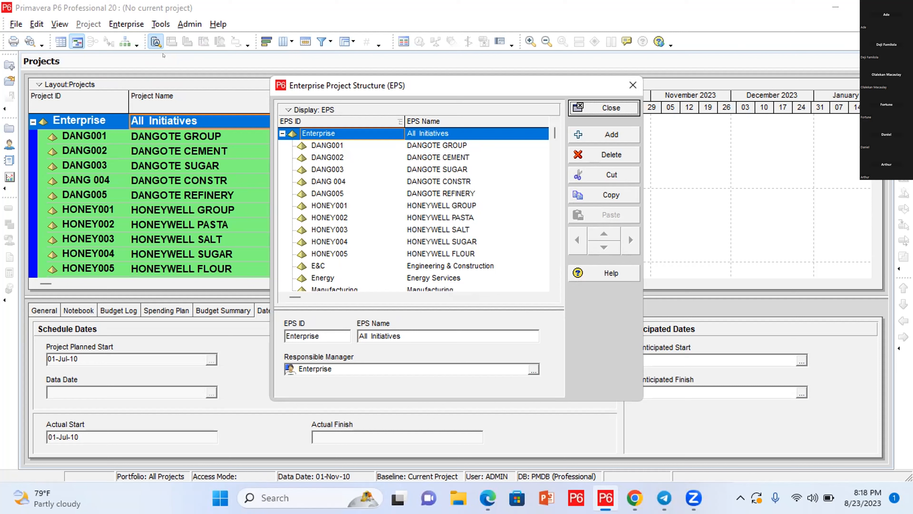
left_click(323, 145)
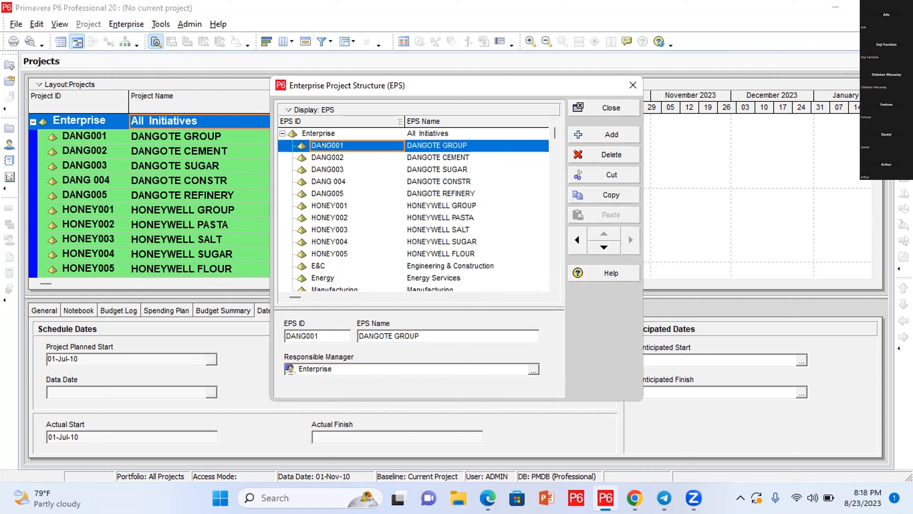
left_click(346, 143)
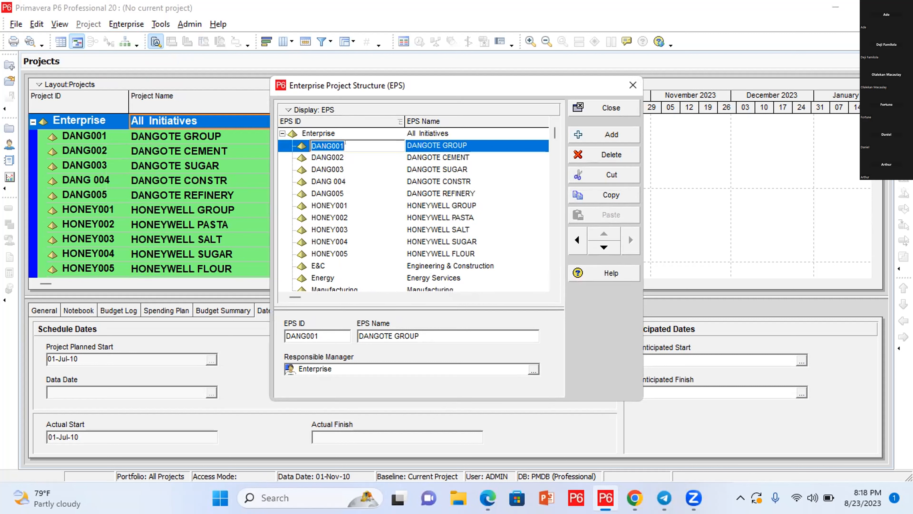
left_click(377, 142)
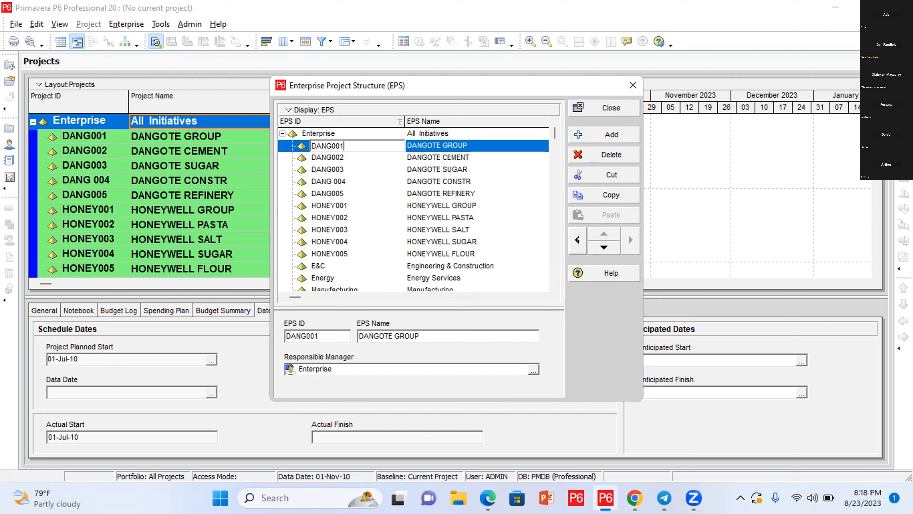
Step: Shift DANG001 DANGOTE GROUP left out of Enterprise and up to the top of the EPS tree
left_click(577, 240)
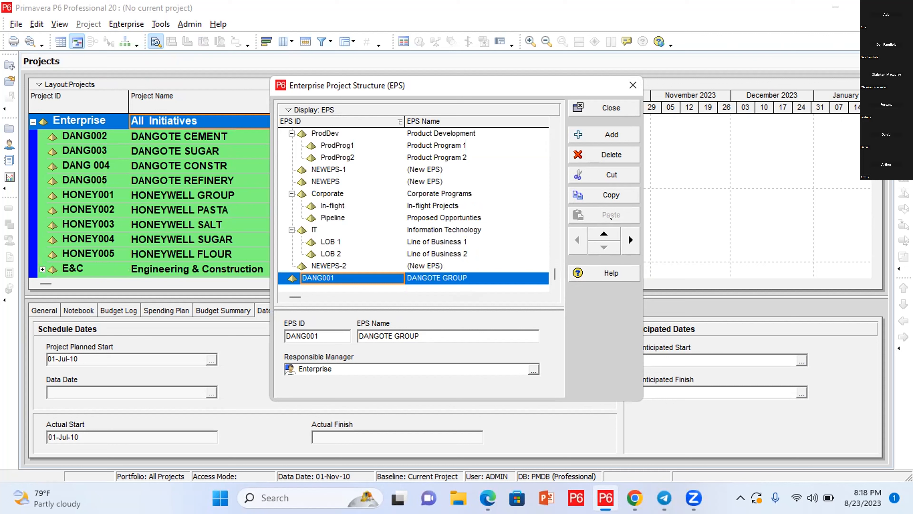
left_click(600, 228)
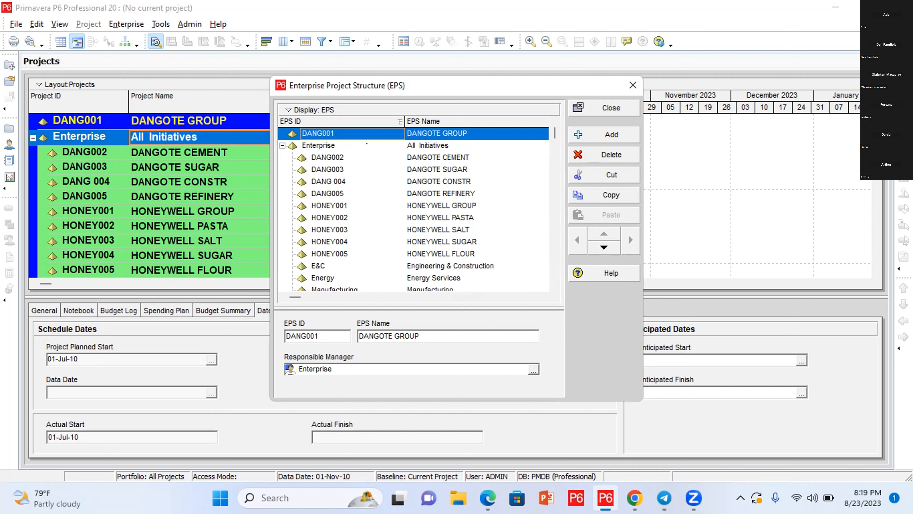
left_click(334, 156)
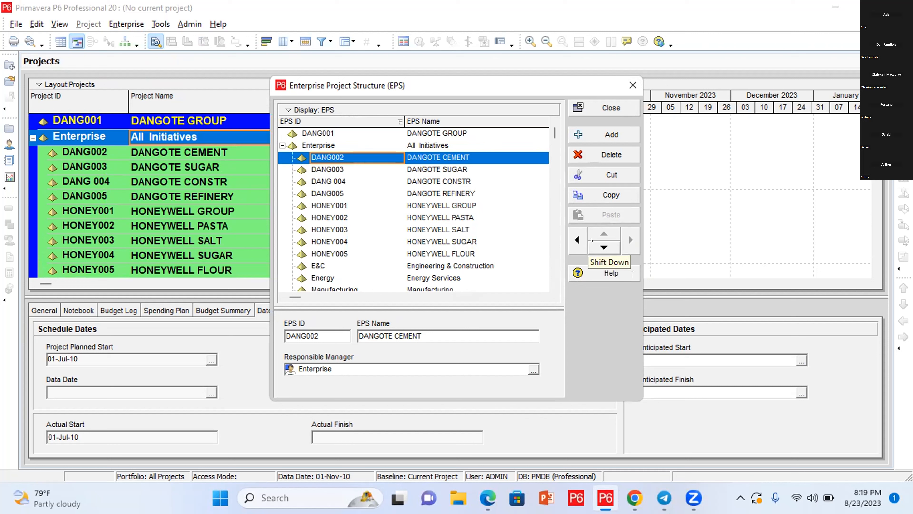
left_click(570, 231)
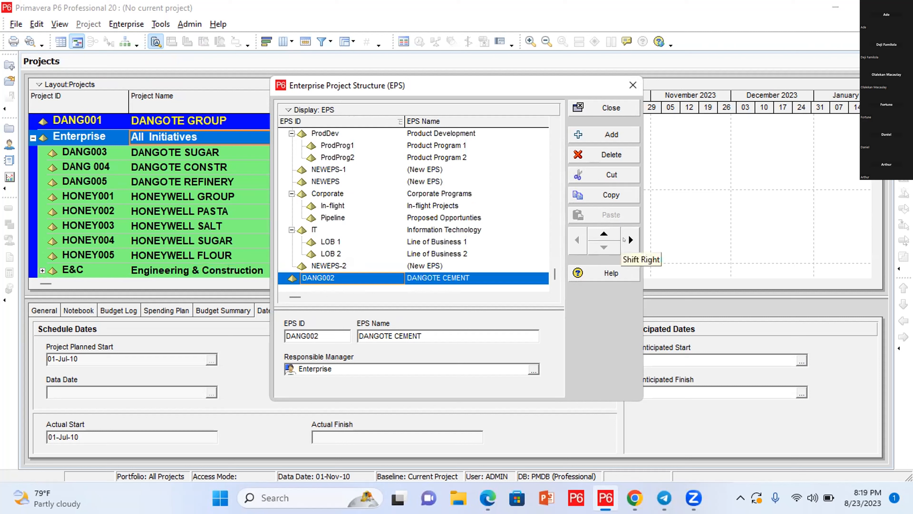
left_click(624, 239)
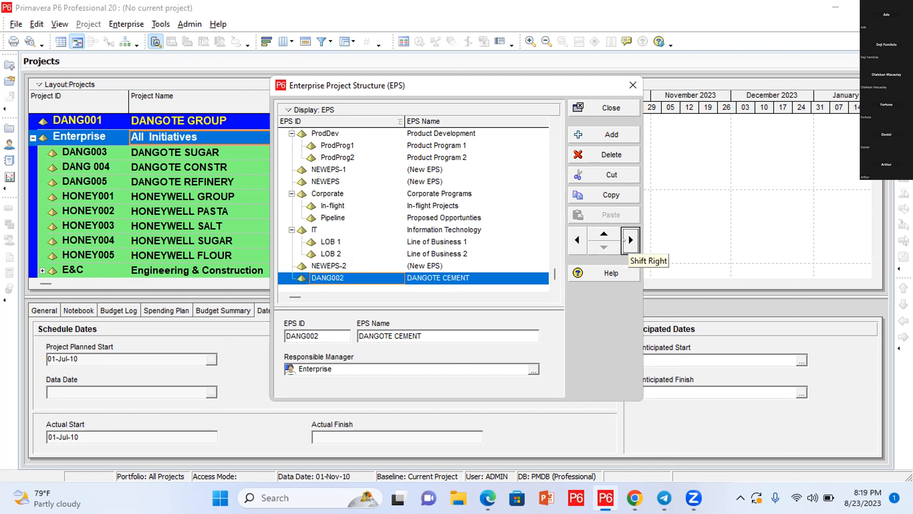
left_click(602, 233)
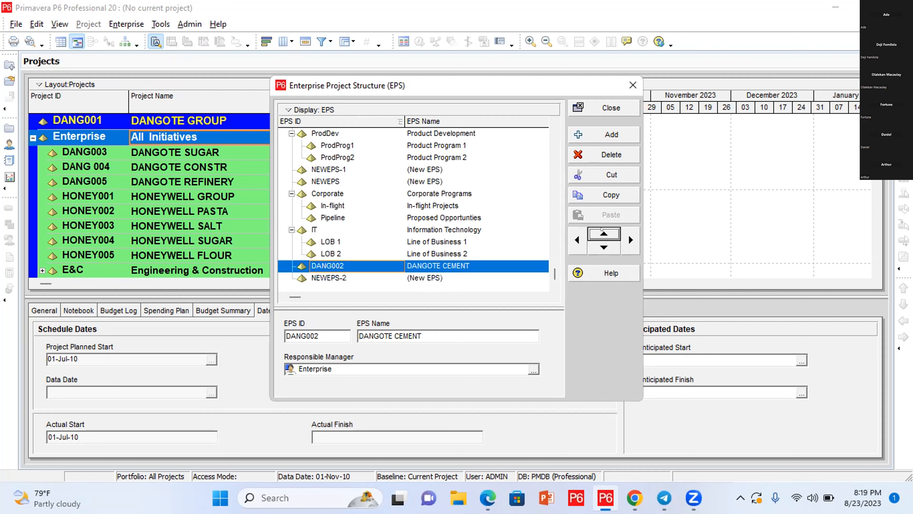
left_click(601, 229)
left_click(601, 229)
left_click(601, 229)
left_click(601, 229)
left_click(602, 229)
left_click(602, 229)
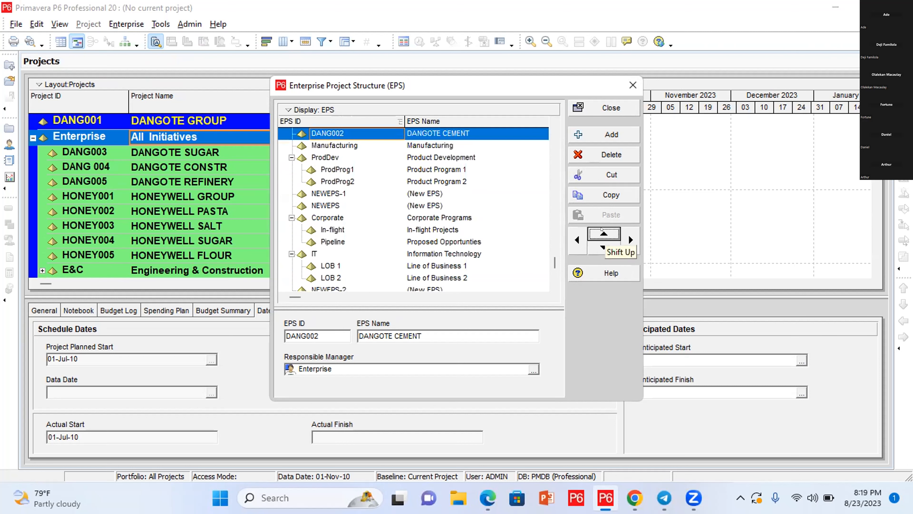
left_click(601, 229)
left_click(601, 230)
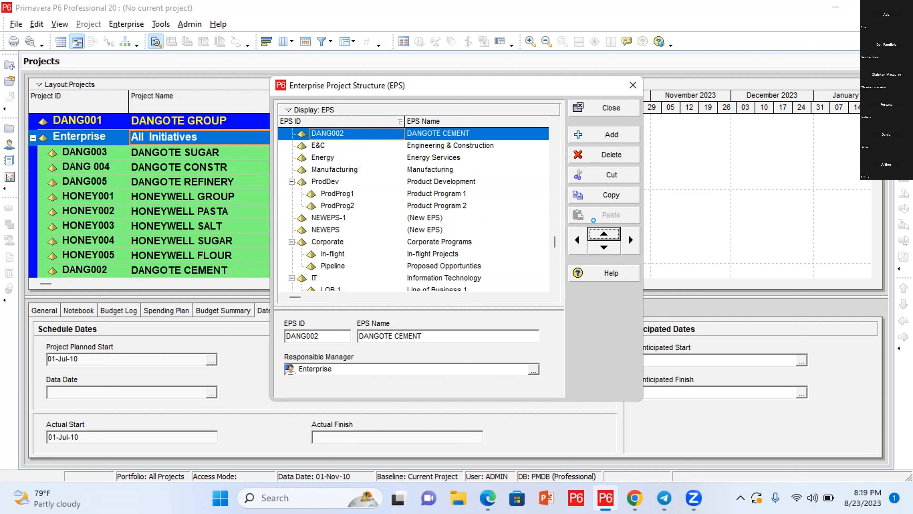
left_click(601, 230)
left_click(602, 229)
left_click(601, 229)
left_click(601, 229)
left_click(601, 229)
left_click(601, 229)
left_click(601, 229)
left_click(601, 229)
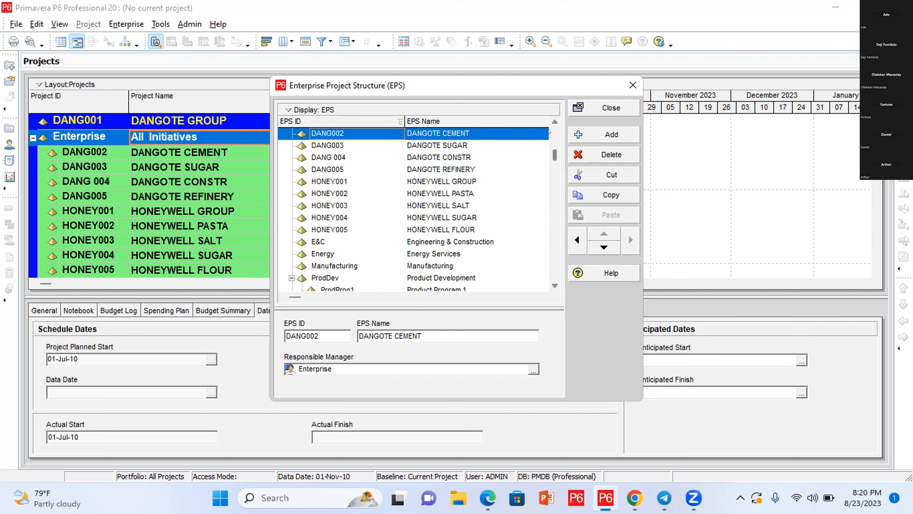
left_click(554, 122)
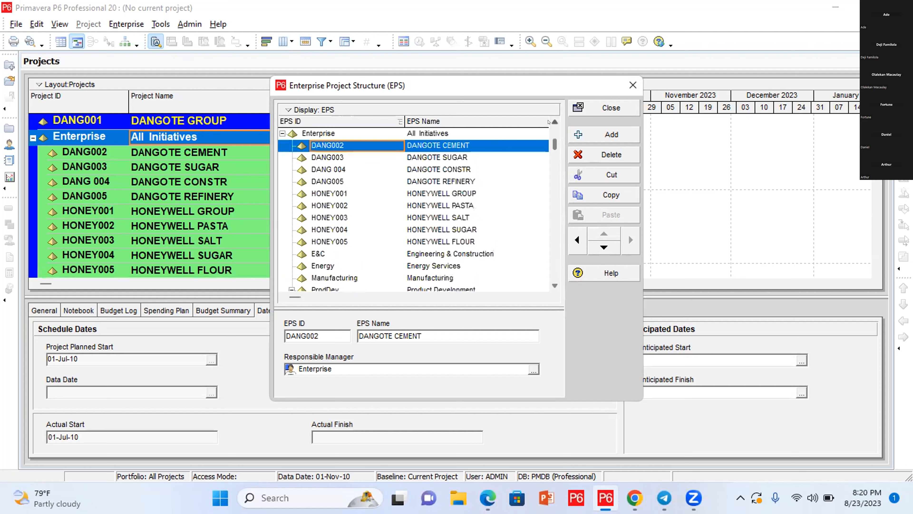
left_click(548, 122)
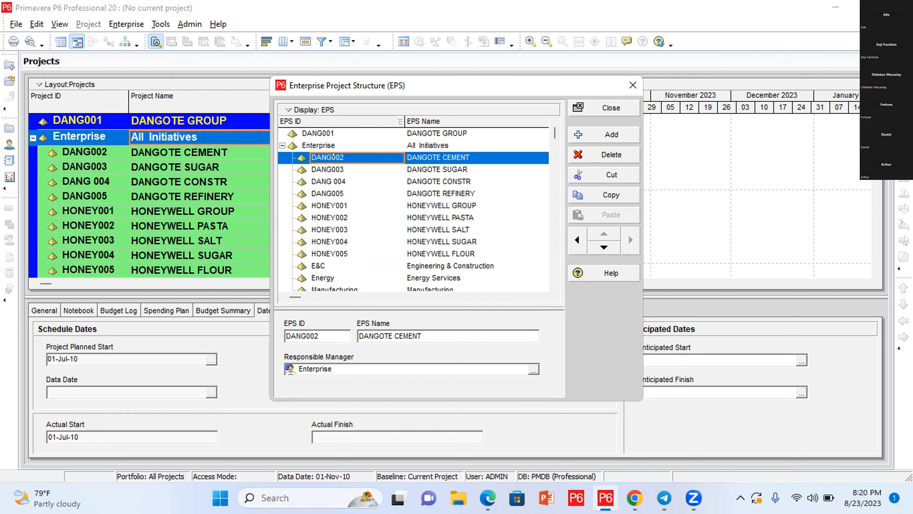
Step: Try clearing the DANG002 EPS ID twice, dismissing the missing Project ID warning each time
key("BackSpace")
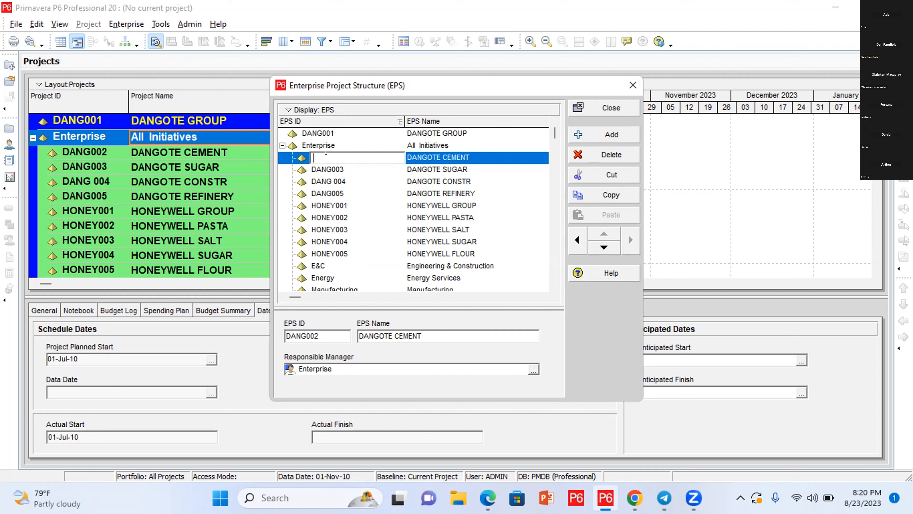
key("Return")
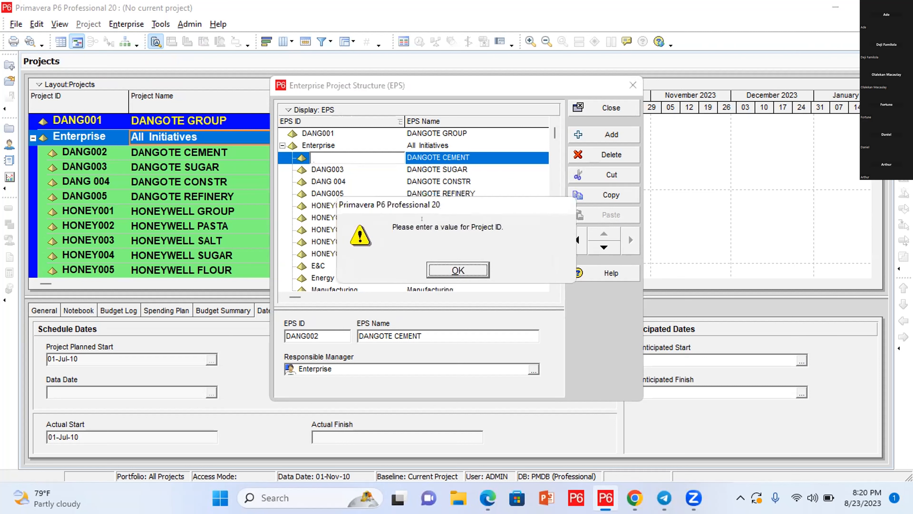
left_click(451, 269)
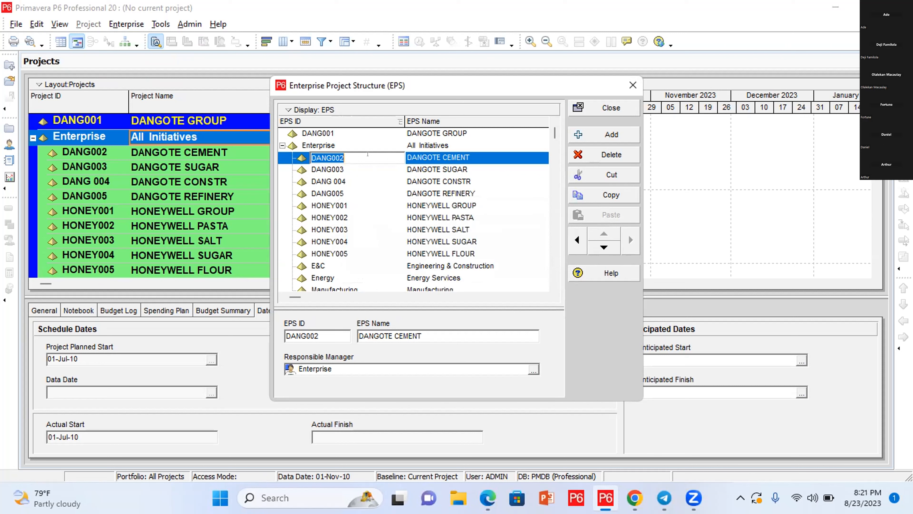
key("BackSpace")
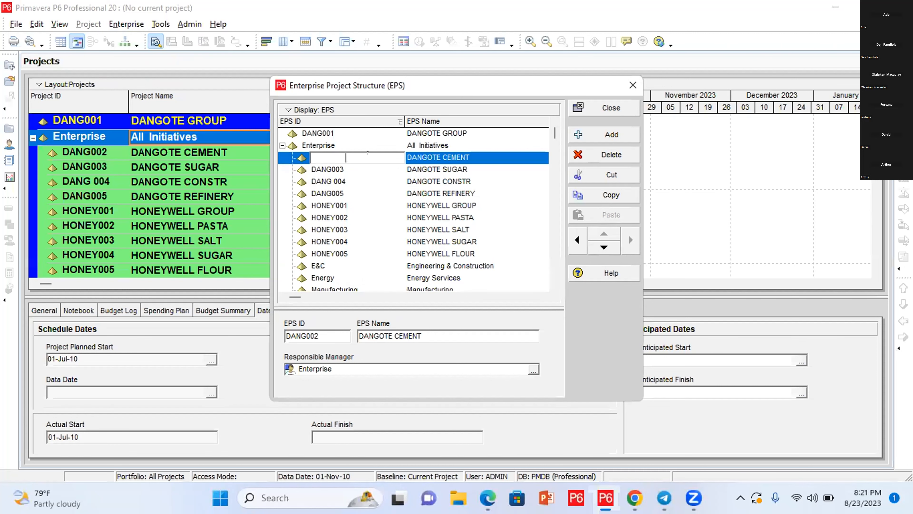
key("Return")
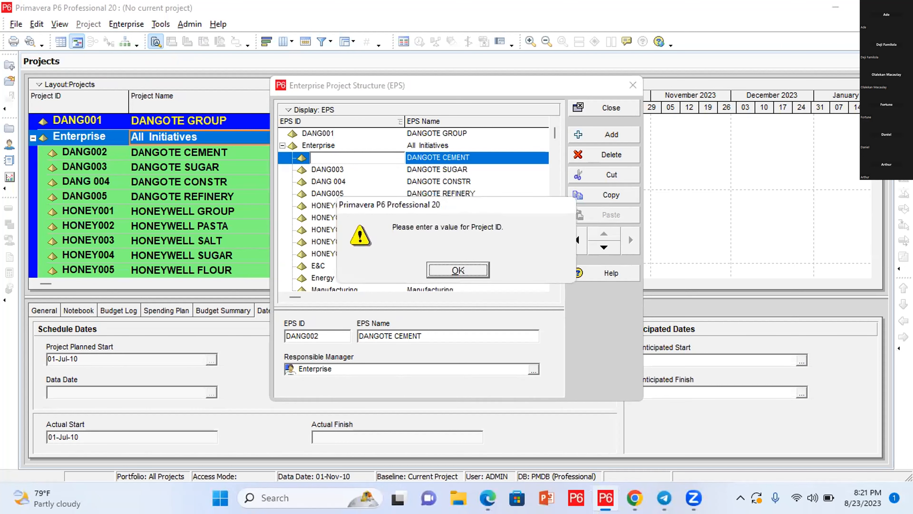
left_click(469, 266)
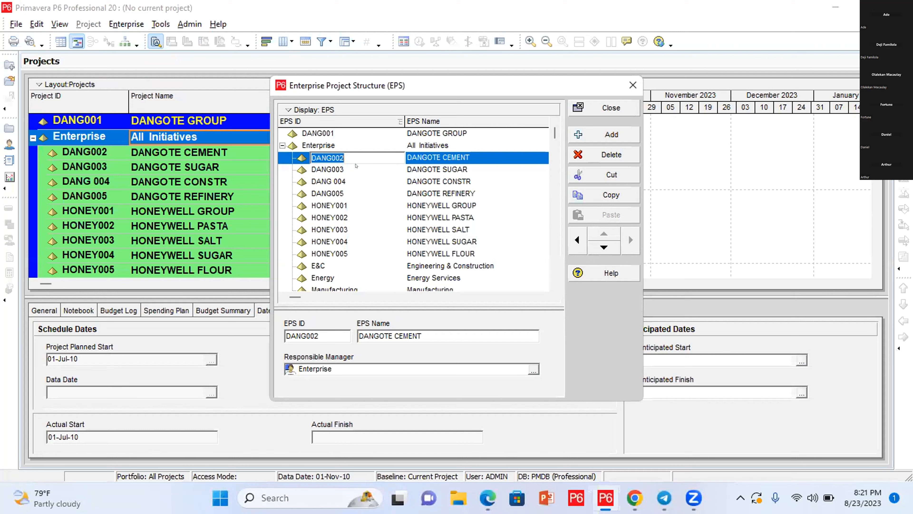
Step: Return to DANGOTE CEMENT and recommit DANG002 as its EPS ID
left_click(356, 154)
left_click(482, 163)
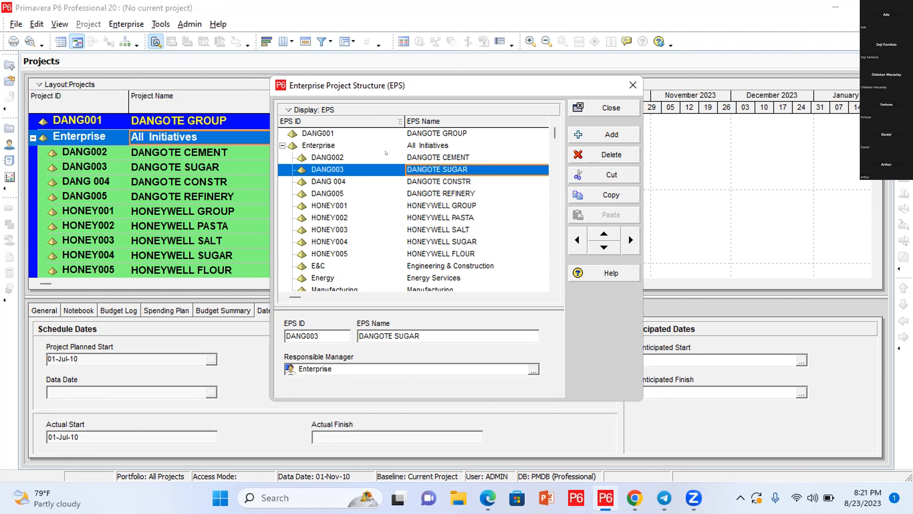
left_click(377, 154)
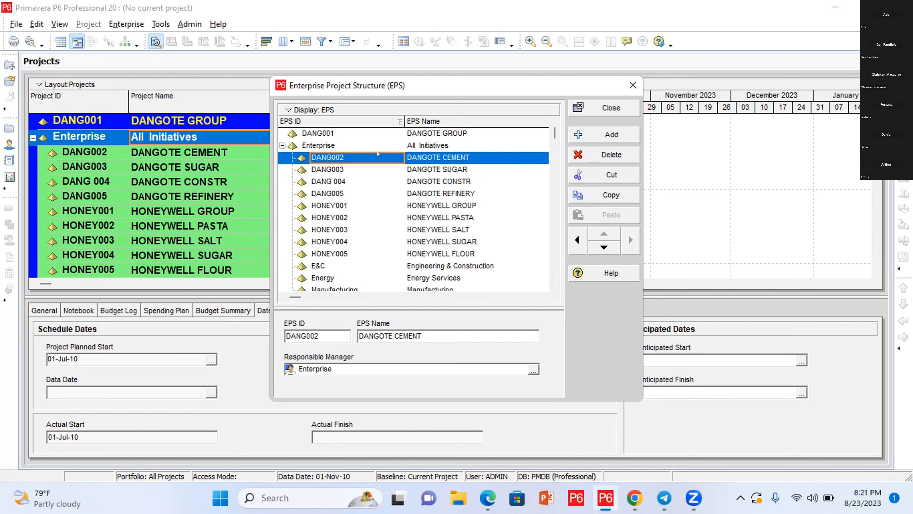
left_click(378, 154)
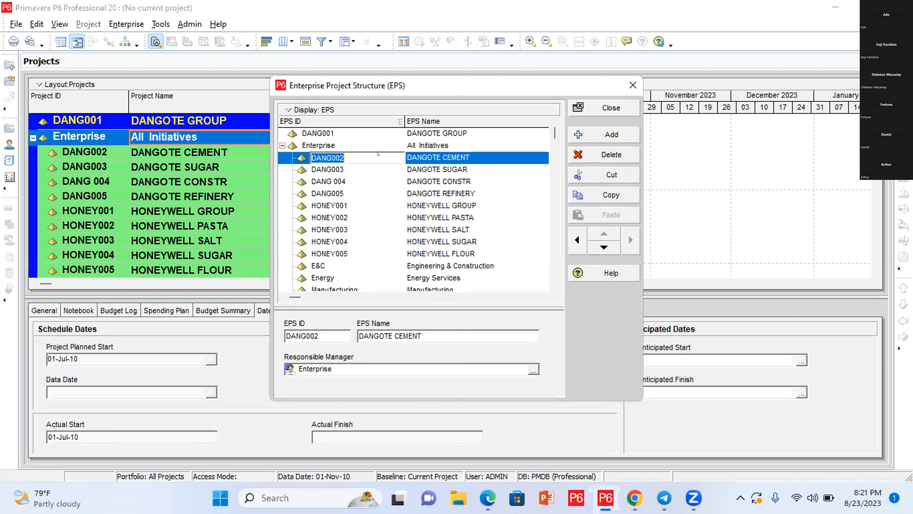
left_click(377, 153)
double_click(378, 154)
left_click(376, 153)
left_click(410, 157)
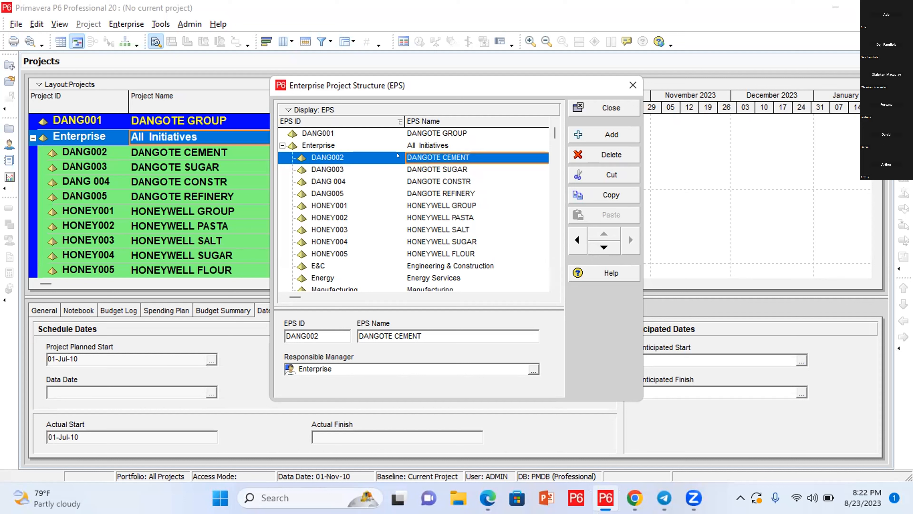
left_click(420, 156)
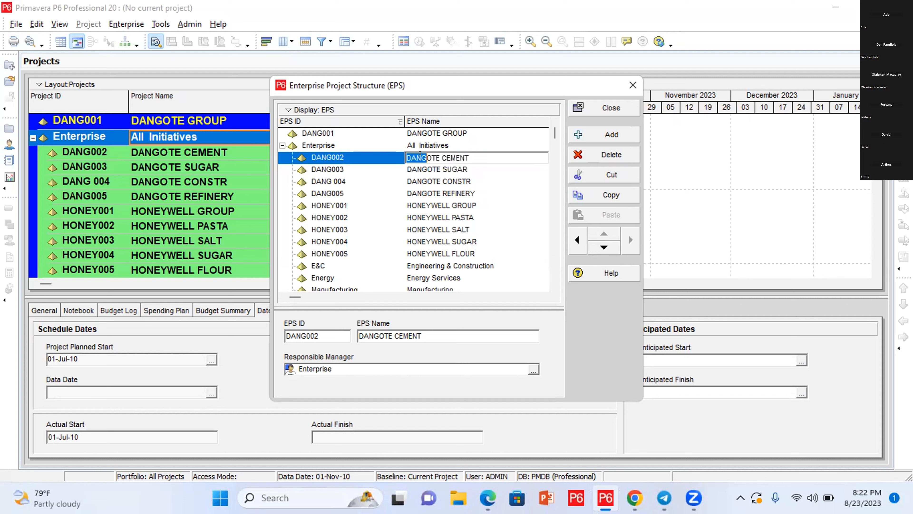
left_click(397, 163)
key("Right")
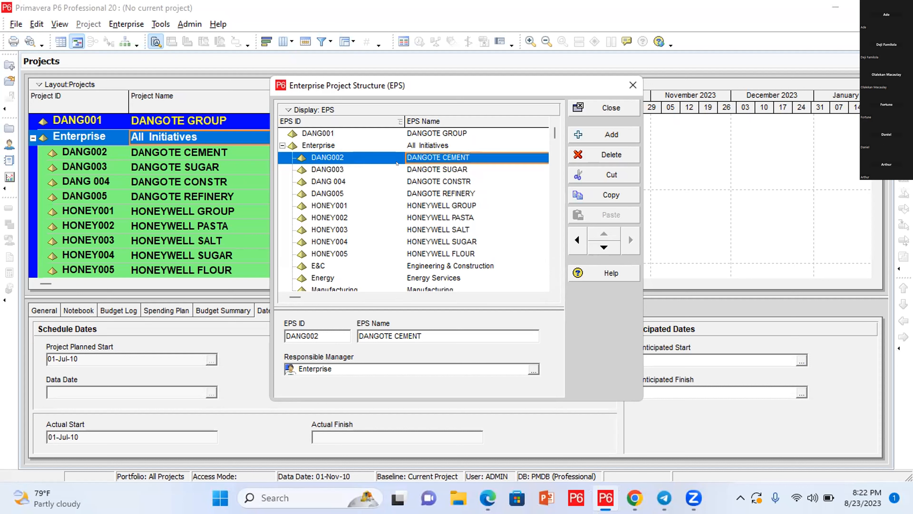
left_click(396, 162)
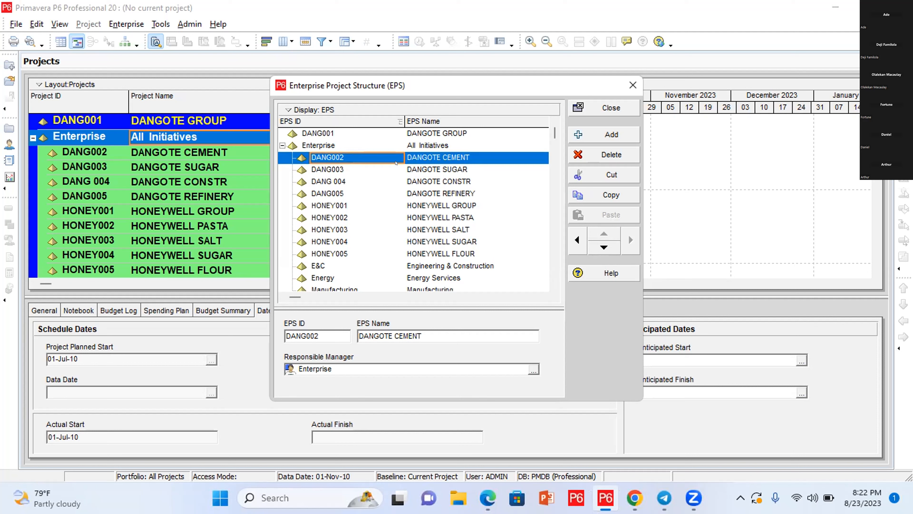
Step: Select the four DANGOTE rows DANG002 through DANG005 together, leaving the ID unchanged
left_click(396, 163)
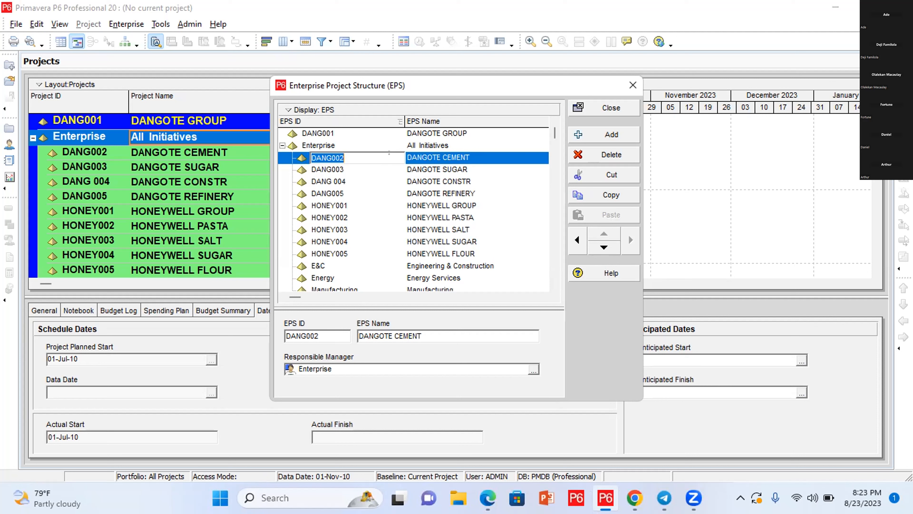
left_click(418, 153)
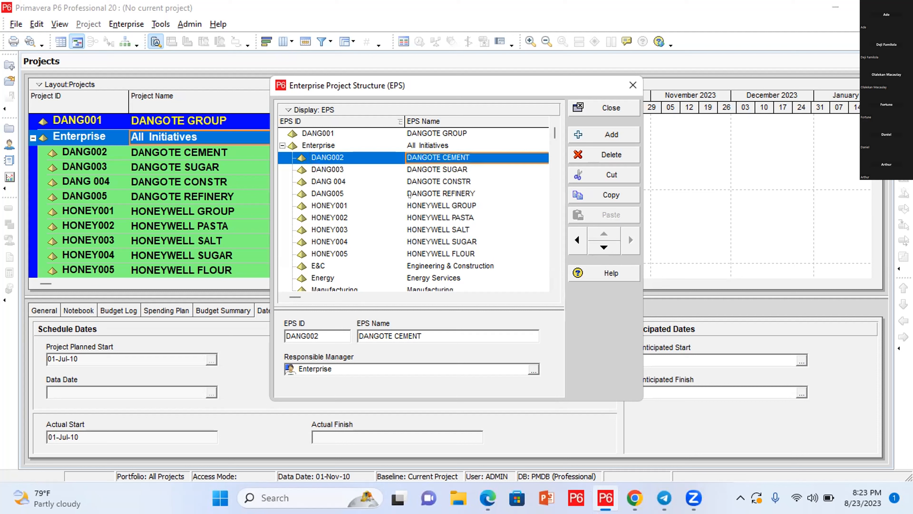
key("shift+Down")
key("shift+Down")
key("shift+Down")
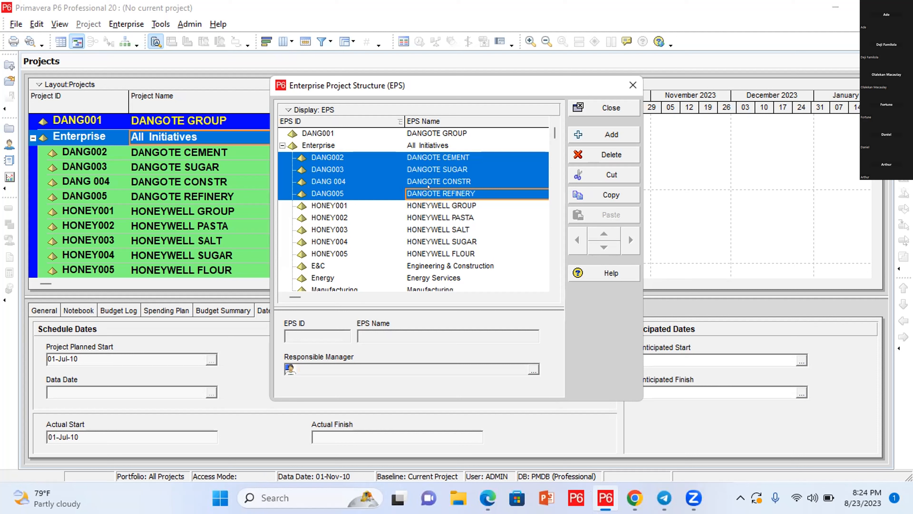
Step: Cut DANG002–DANG005 and paste them under DANG001 DANGOTE GROUP
left_click(620, 166)
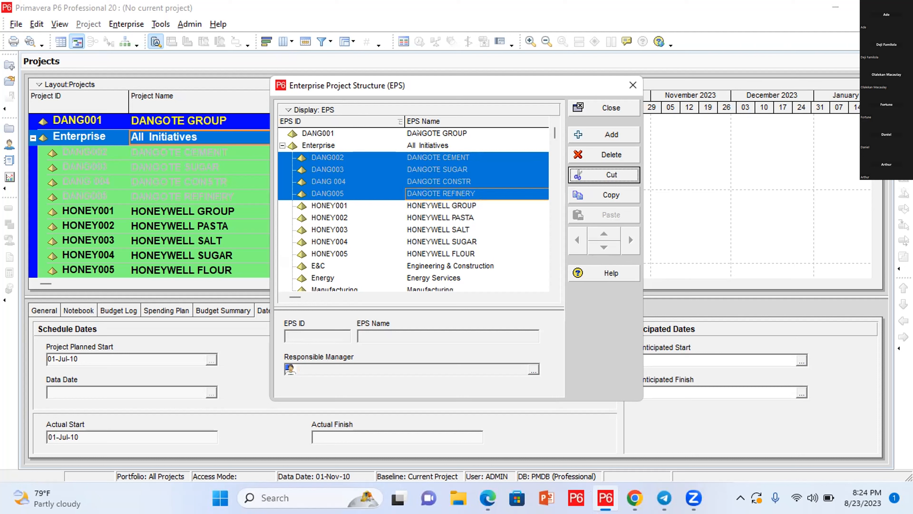
left_click(418, 133)
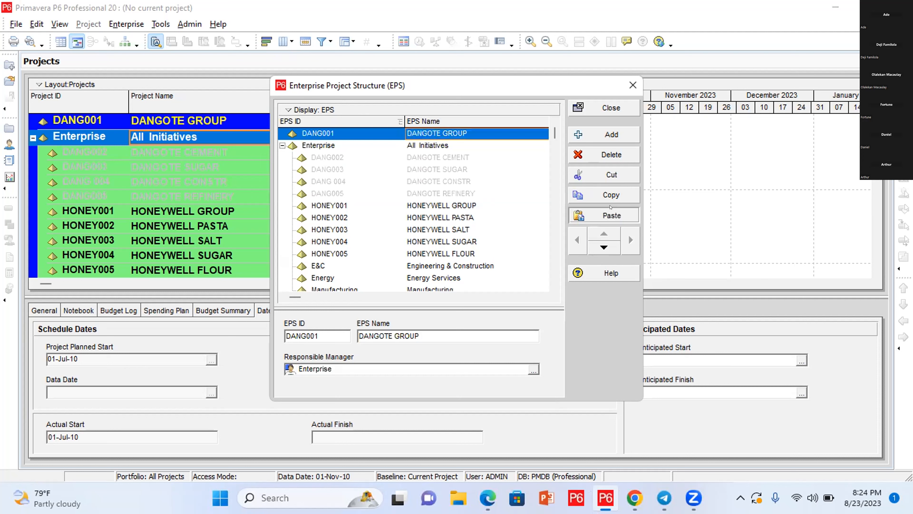
left_click(610, 215)
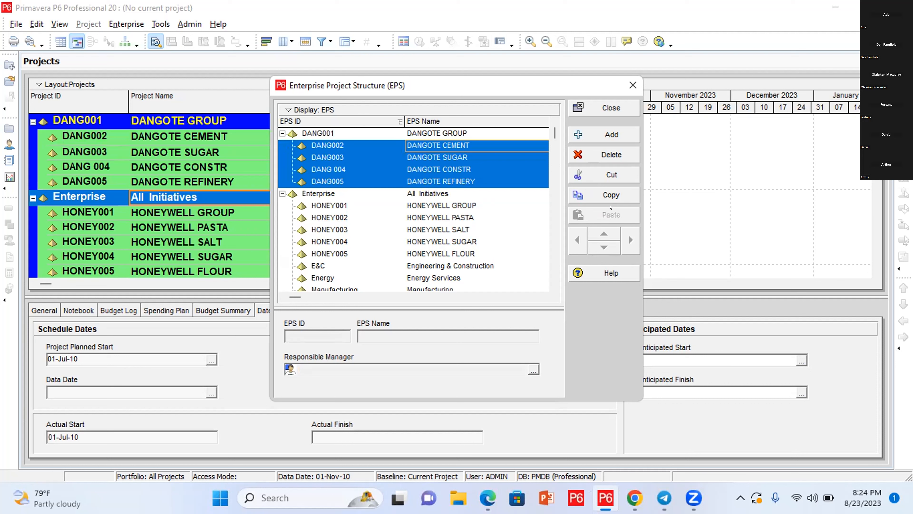
left_click(442, 195)
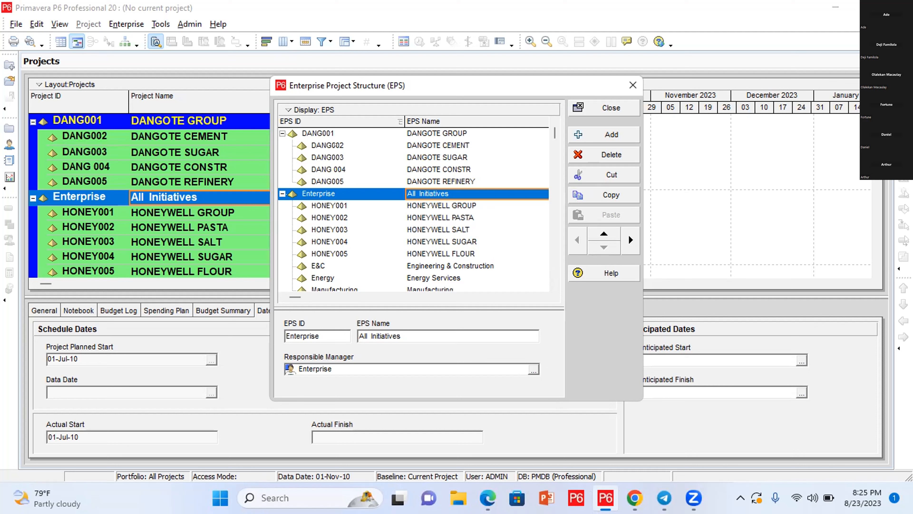
Step: Select HONEY001 and collapse the Enterprise branch with the Left arrow
left_click(335, 145)
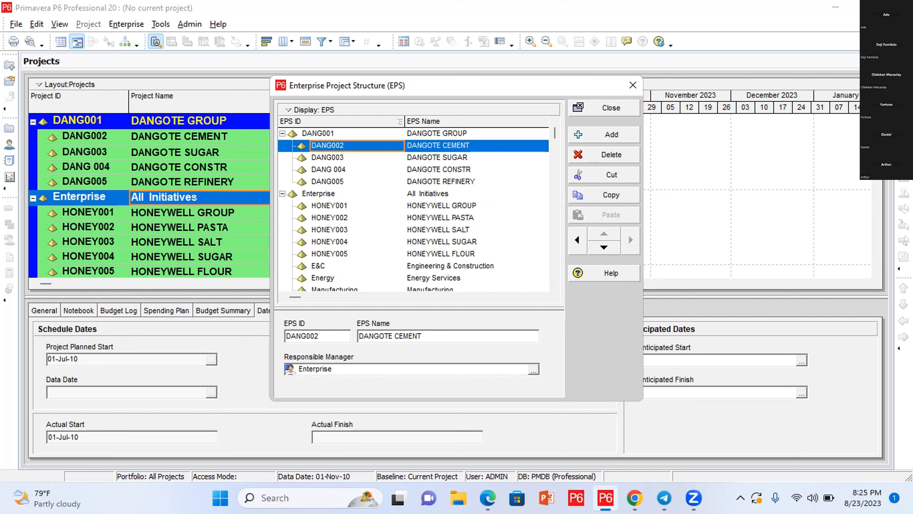
left_click(343, 198)
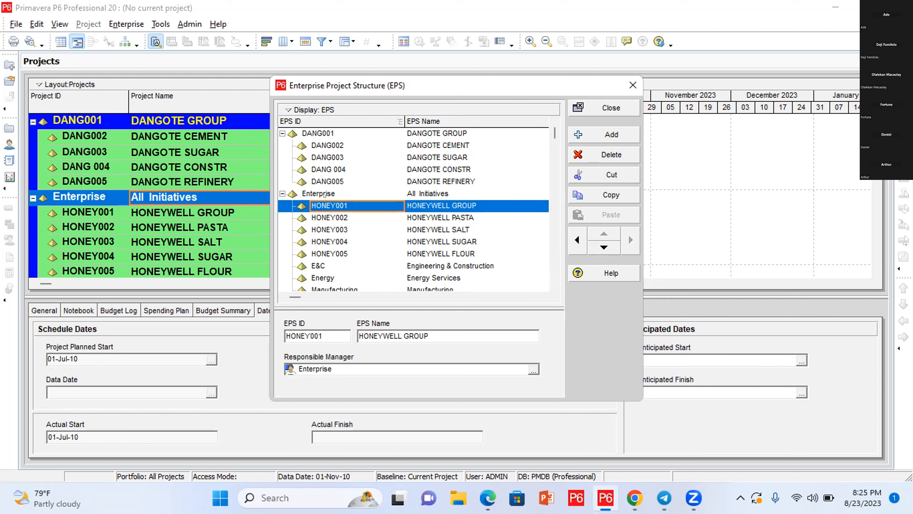
key("Left")
key("Left")
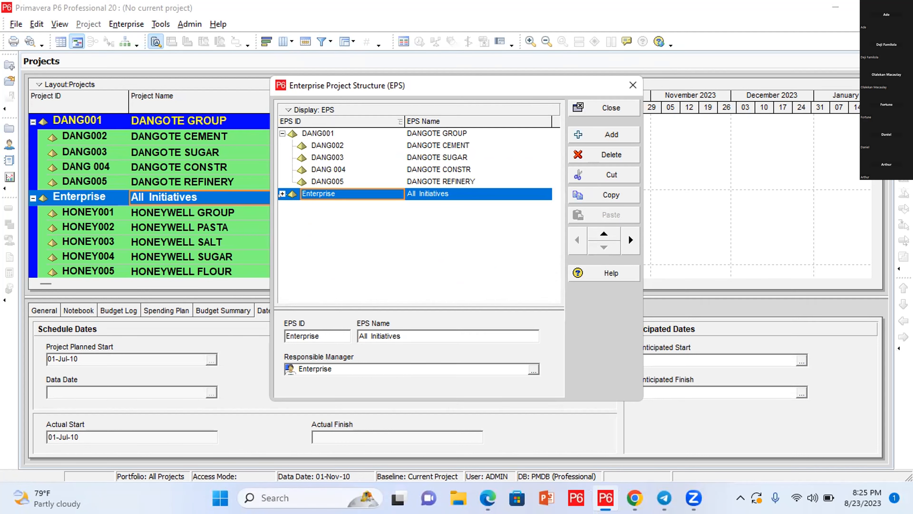
Step: Expand Enterprise to show HONEY001–HONEY005, E&C, Energy, Manufacturing and ProdDev
left_click(281, 194)
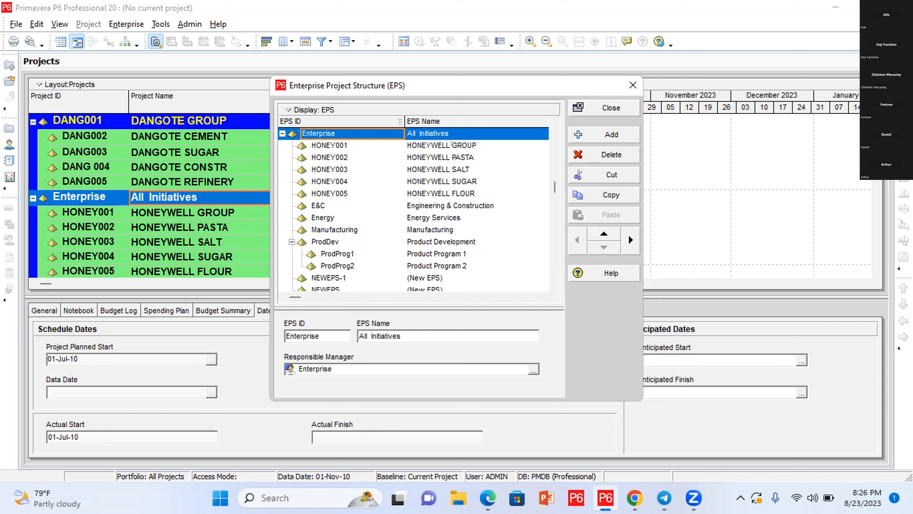
Step: Select the HONEY001 HONEYWELL GROUP row in the EPS list
left_click(452, 143)
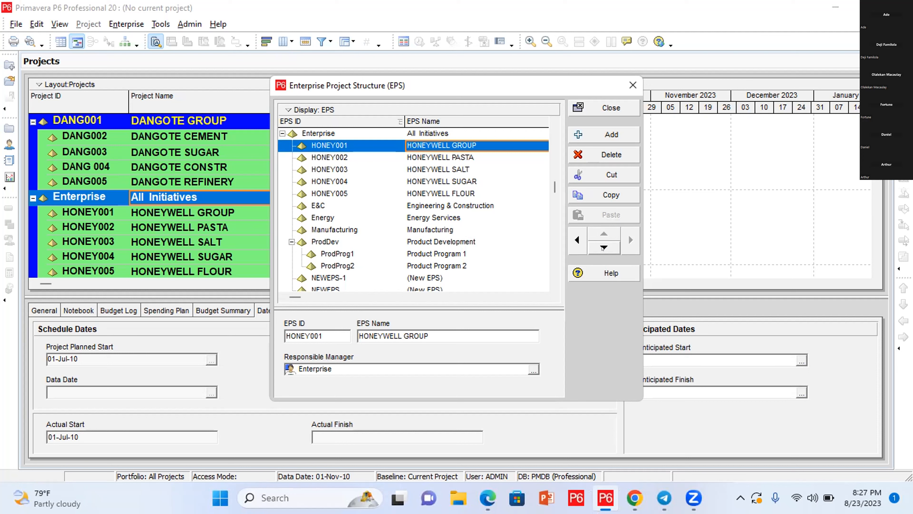
Step: Shift HONEYWELL GROUP left out of Enterprise and collapse IT, Corporate, ProdDev and Enterprise
left_click(577, 239)
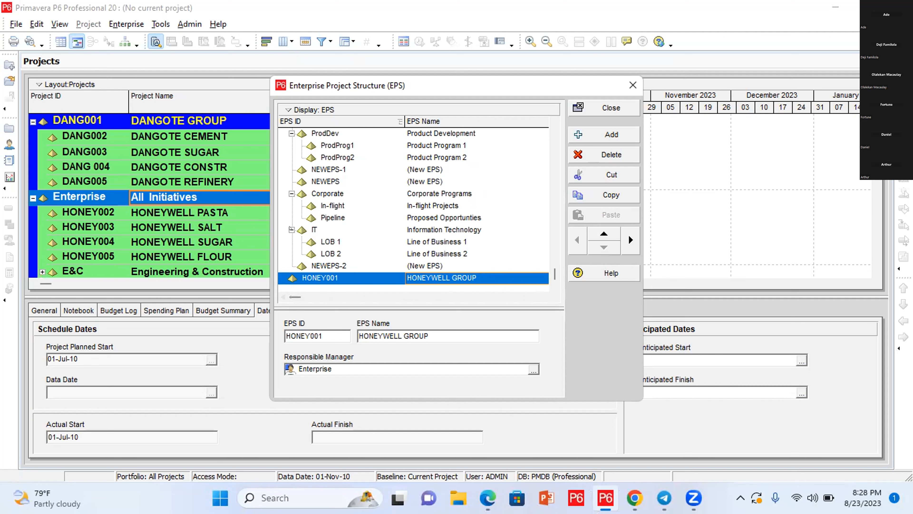
left_click(292, 229)
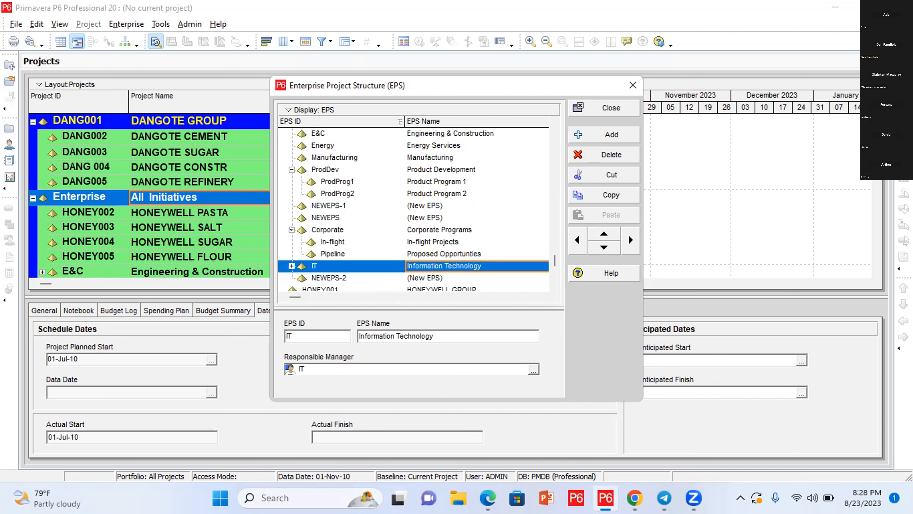
left_click(291, 229)
left_click(291, 193)
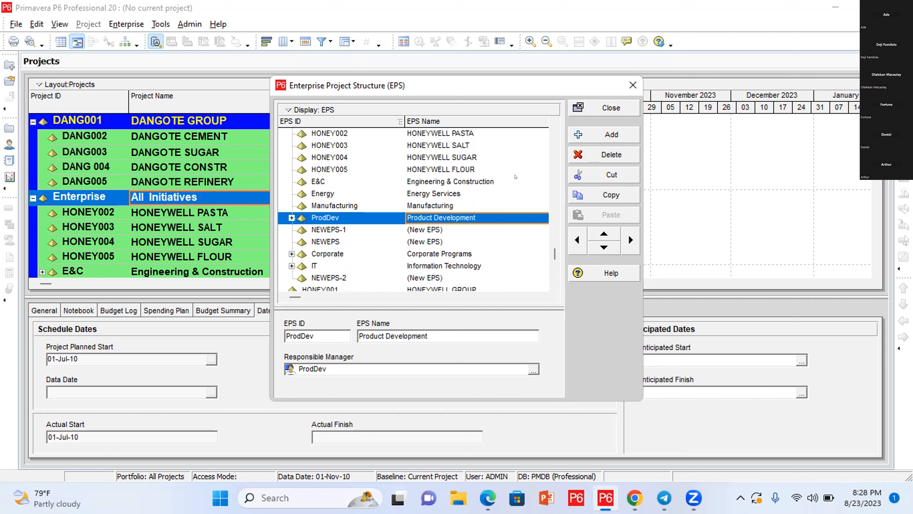
key("Up")
key("Up")
key("Up")
key("Up")
key("Up")
key("Up")
key("Up")
key("Up")
key("Up")
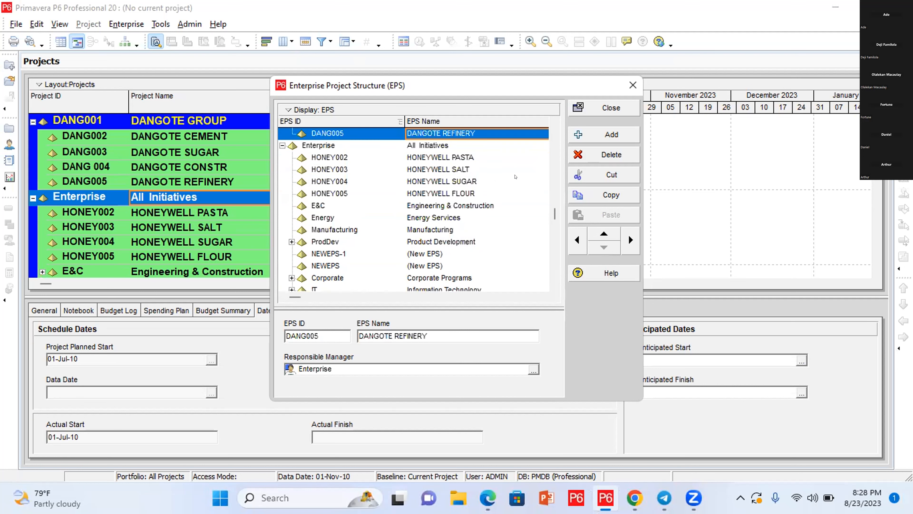
key("Down")
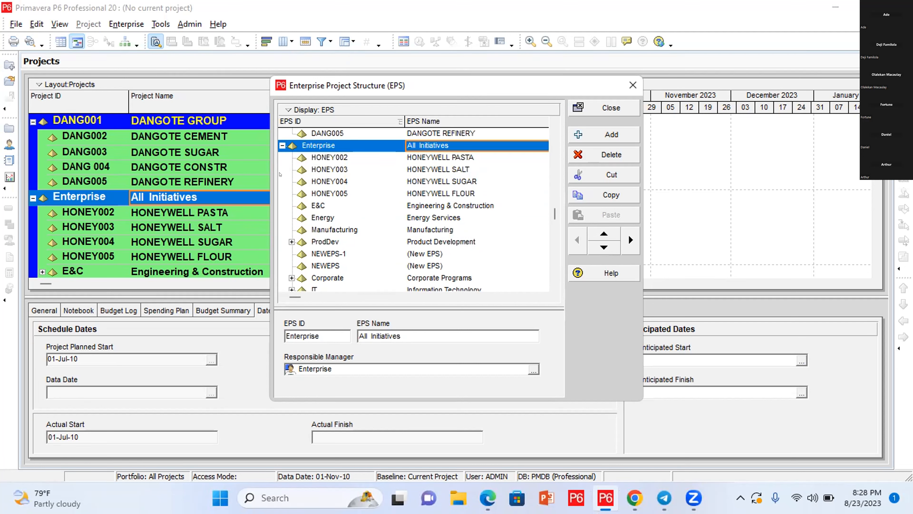
left_click(281, 144)
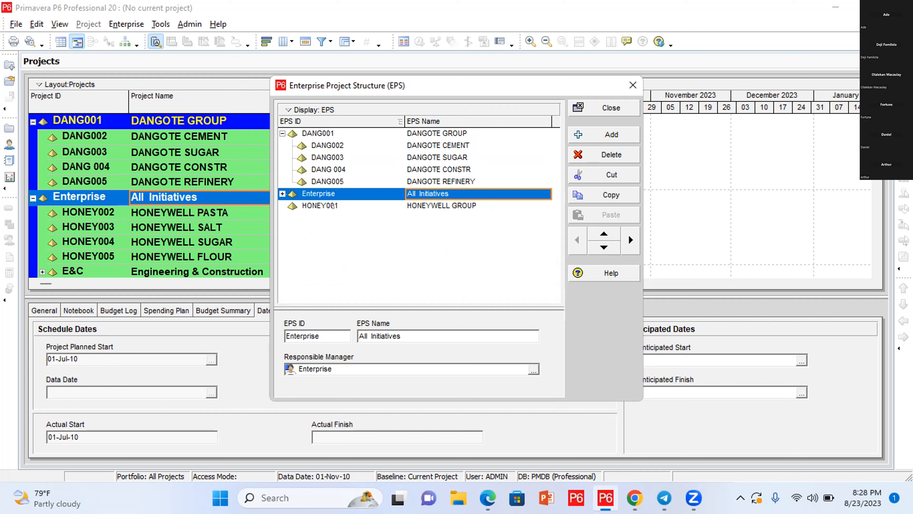
Step: Move HONEY001 HONEYWELL GROUP up above Enterprise, just below DANGOTE GROUP
left_click(332, 205)
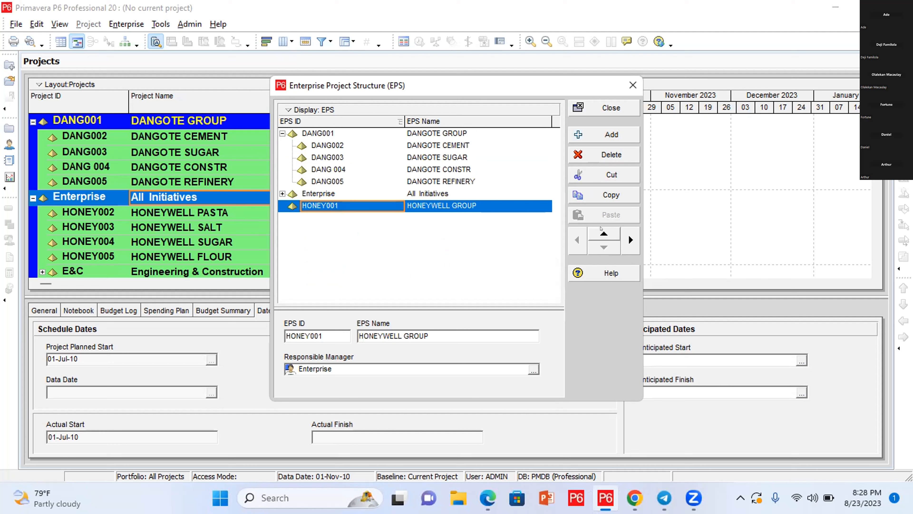
left_click(603, 233)
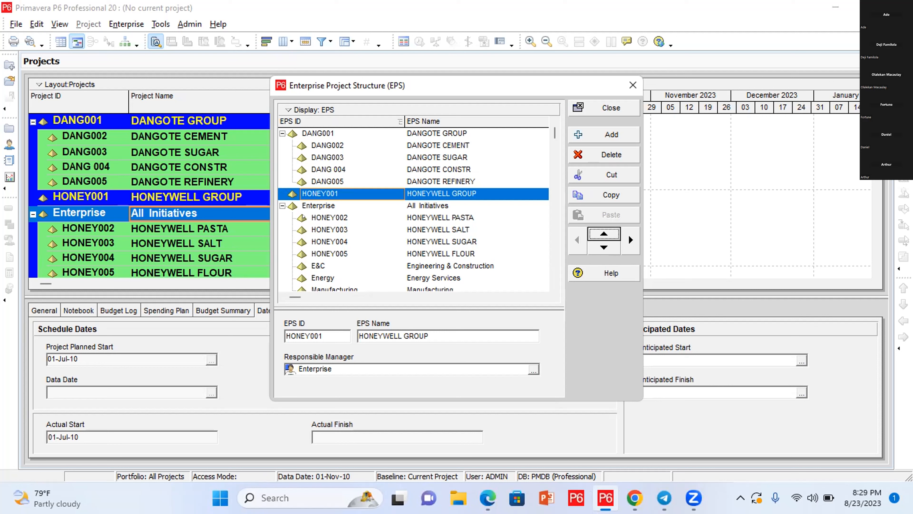
left_click(303, 217)
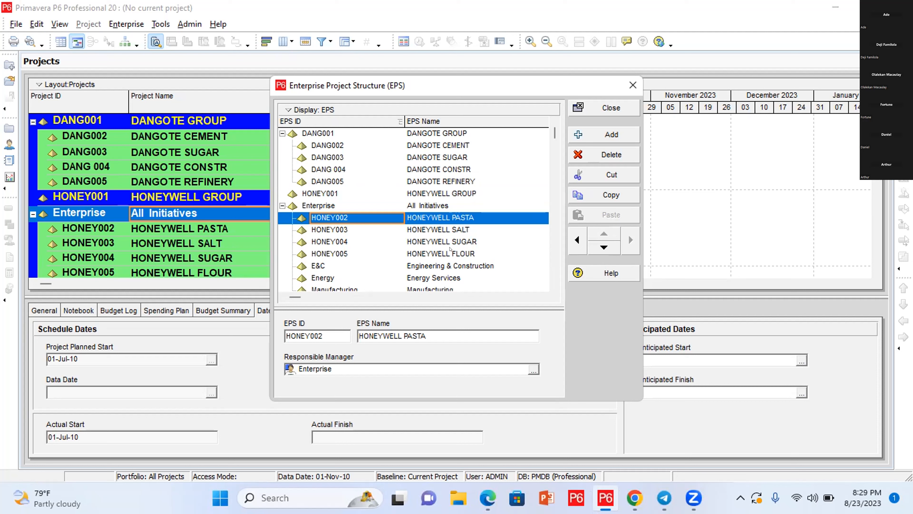
Step: Cut HONEY002–HONEY005 and paste them under HONEY001 HONEYWELL GROUP
left_click(430, 252, "shift")
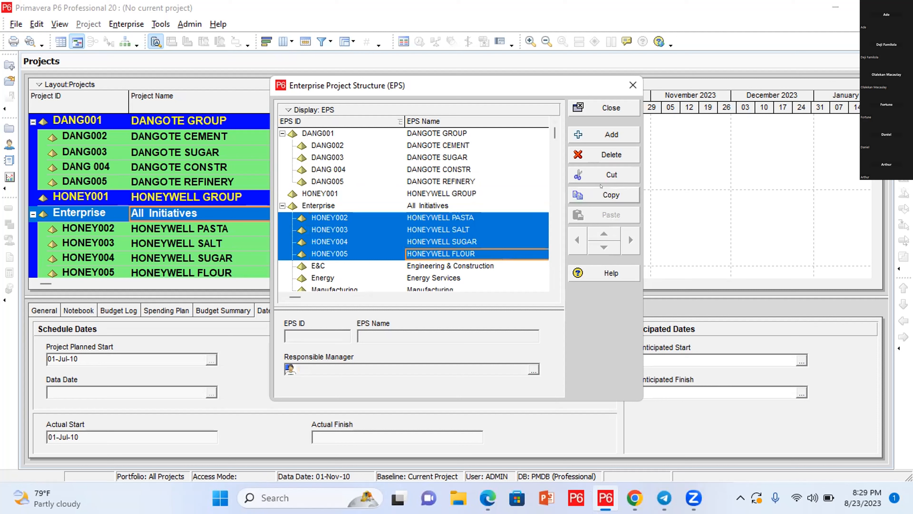
left_click(611, 176)
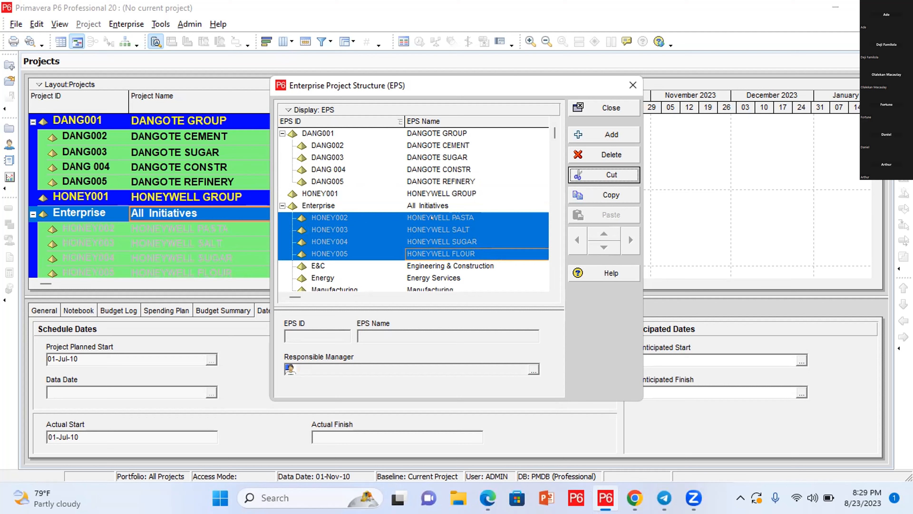
left_click(439, 187)
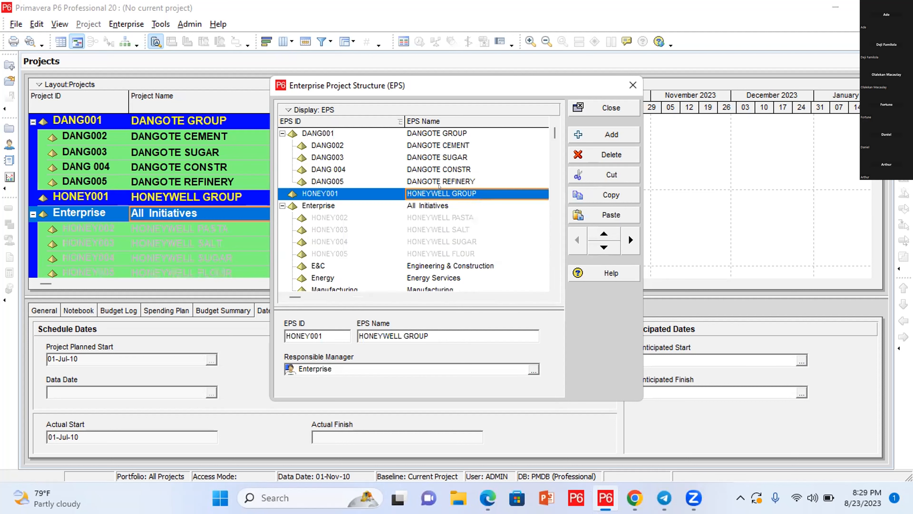
left_click(602, 209)
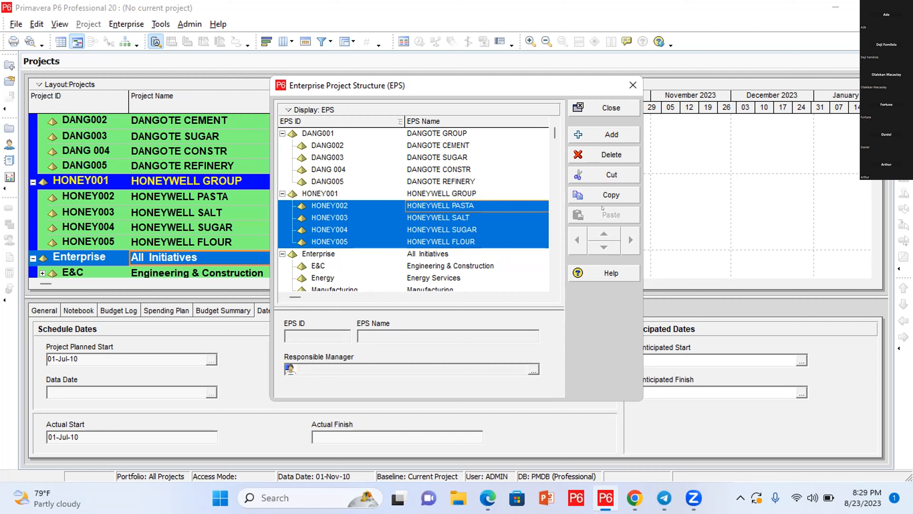
Step: Select the E&C node in the EPS tree, then view the participant's shared project list
left_click(526, 261)
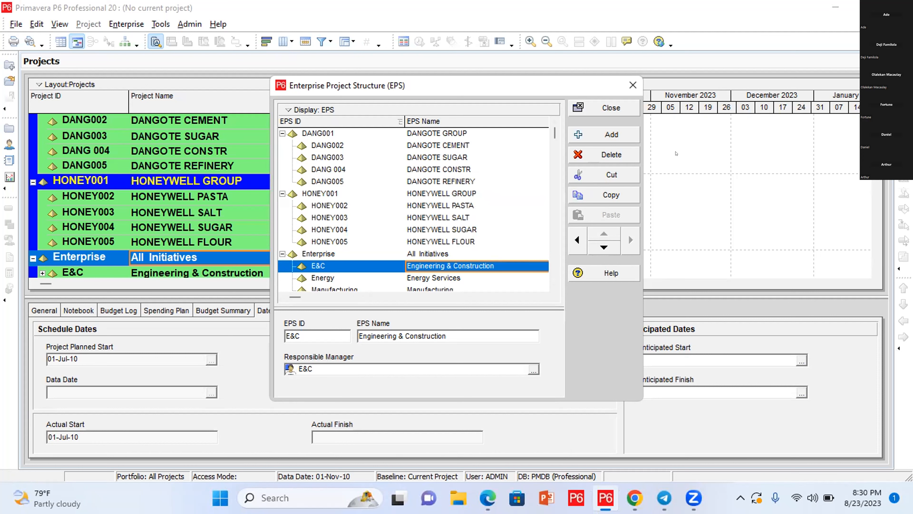
left_click(803, 37)
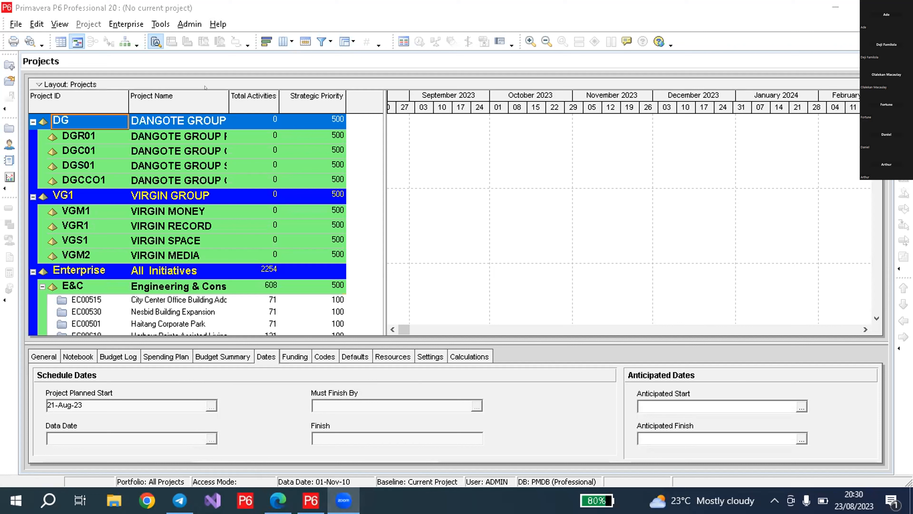
Step: Widen a column in the Projects table by dragging its header border
left_click_drag(219, 90, 306, 99)
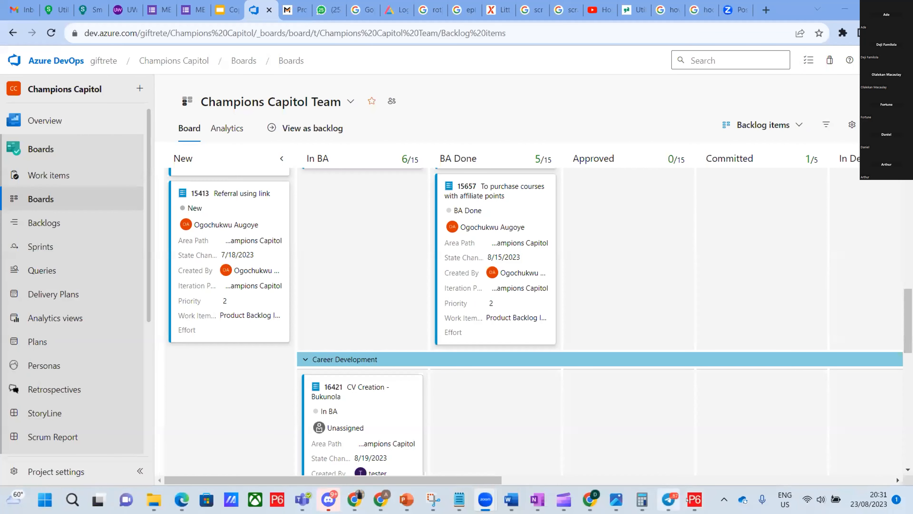
Step: Bring Primavera P6 back in front of the Azure DevOps board
left_click(694, 499)
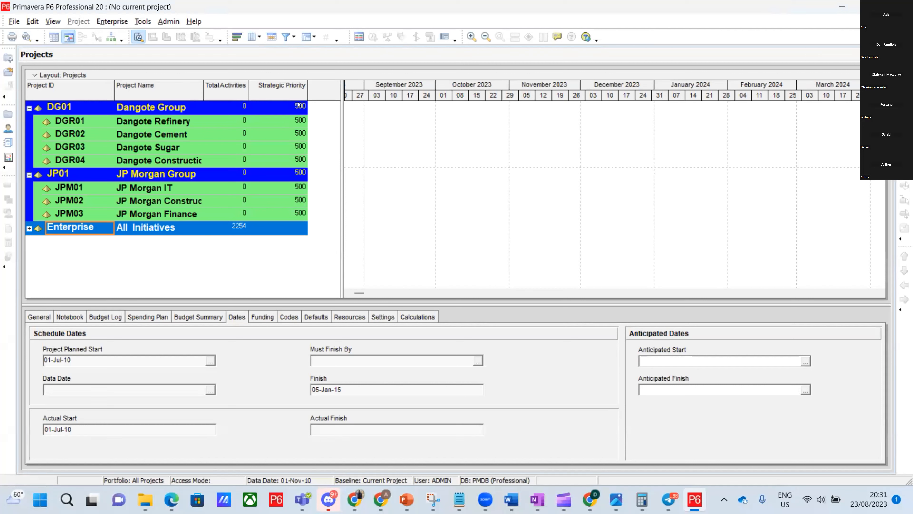
Step: Expand Enterprise, widen Strategic Priority, autofit Project Name and enlarge the project table
left_click(29, 228)
scroll(278, 216, "up", 4)
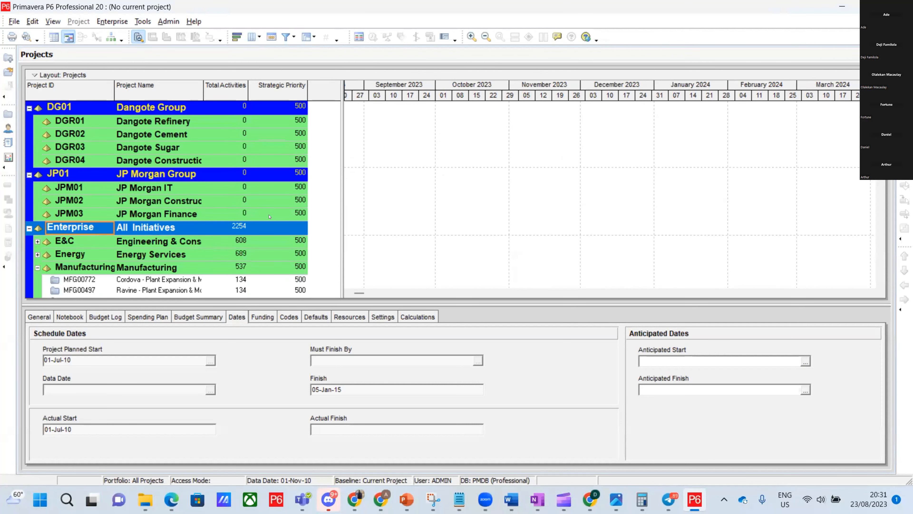
left_click_drag(304, 86, 324, 88)
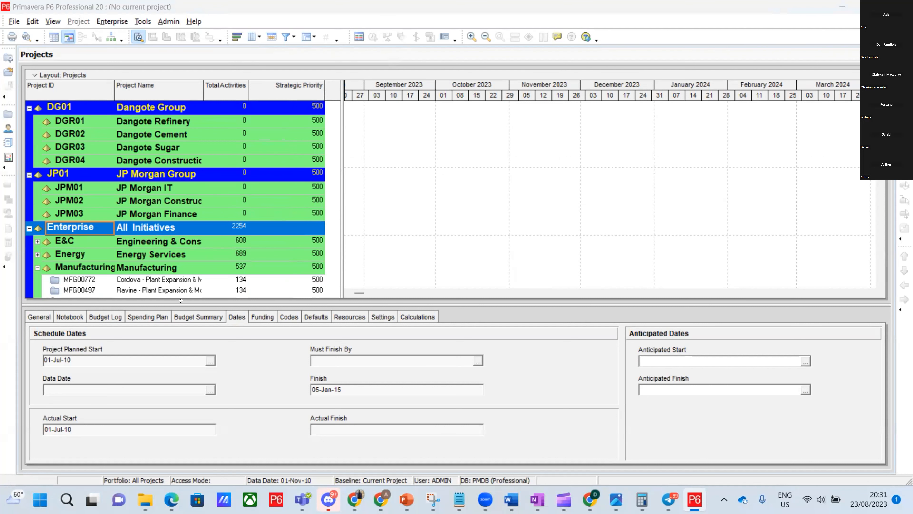
left_click_drag(185, 306, 185, 332)
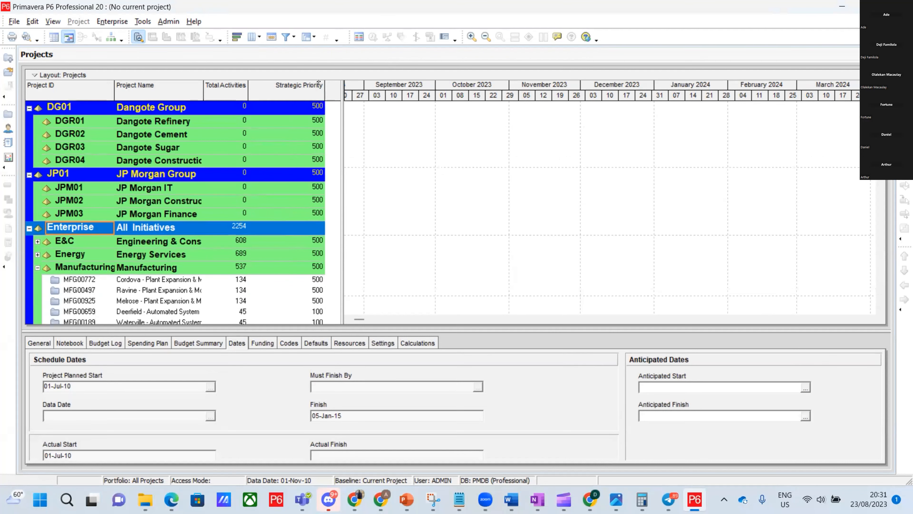
double_click(203, 85)
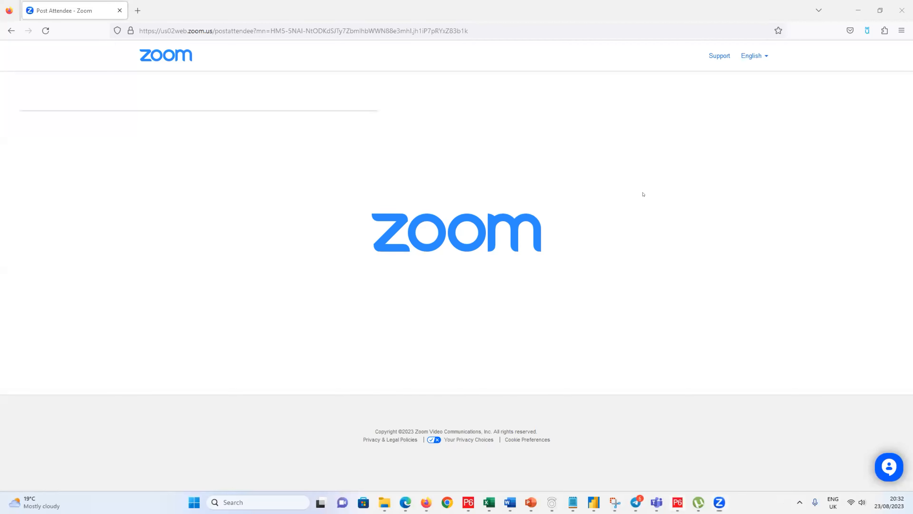
Step: Switch to Primavera P6 with Alt+Tab and maximize its window
key("alt+Tab")
key("super+Up")
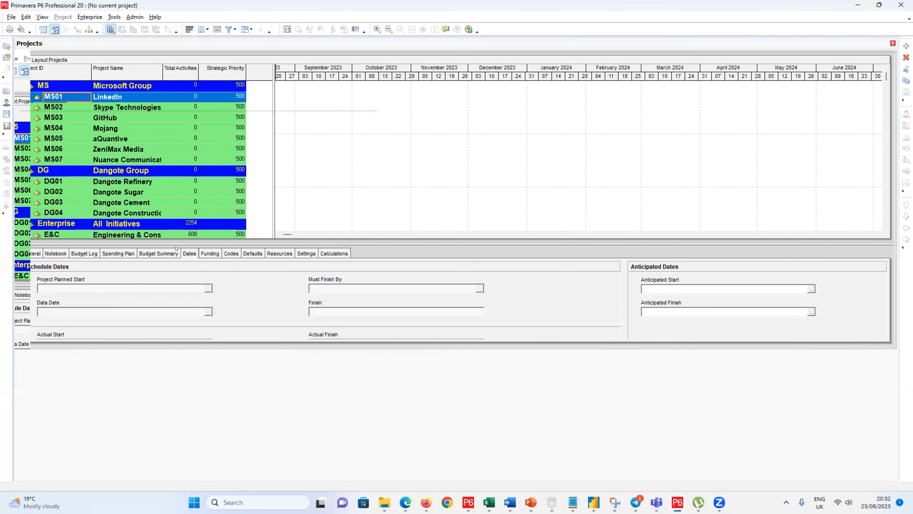
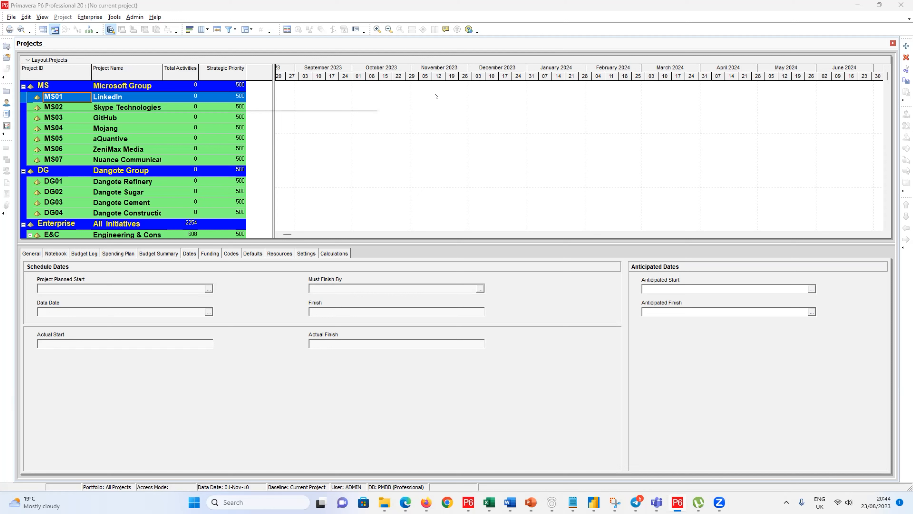
Step: Open the Enterprise menu to reach projects, EPS, OBS, calendars and codes
left_click(90, 17)
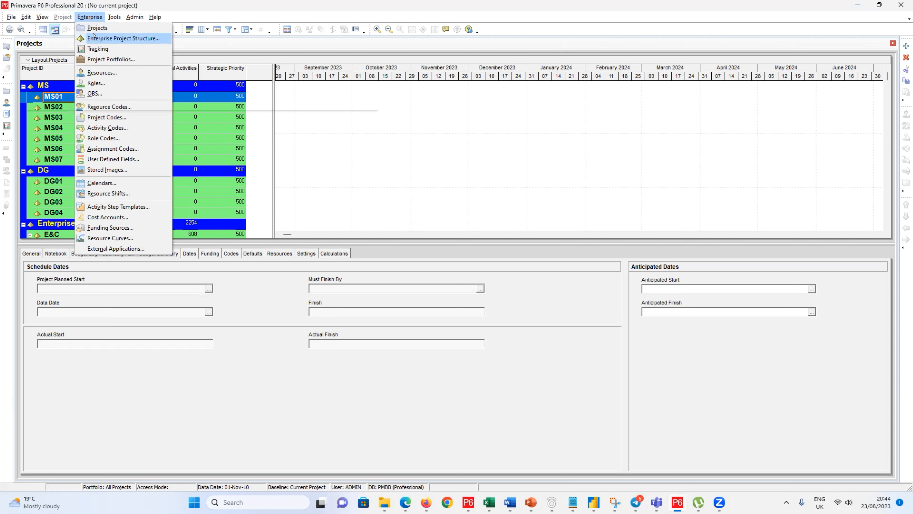
Step: Dismiss the Enterprise menu and select project DG04 under Dangote Group
left_click(230, 301)
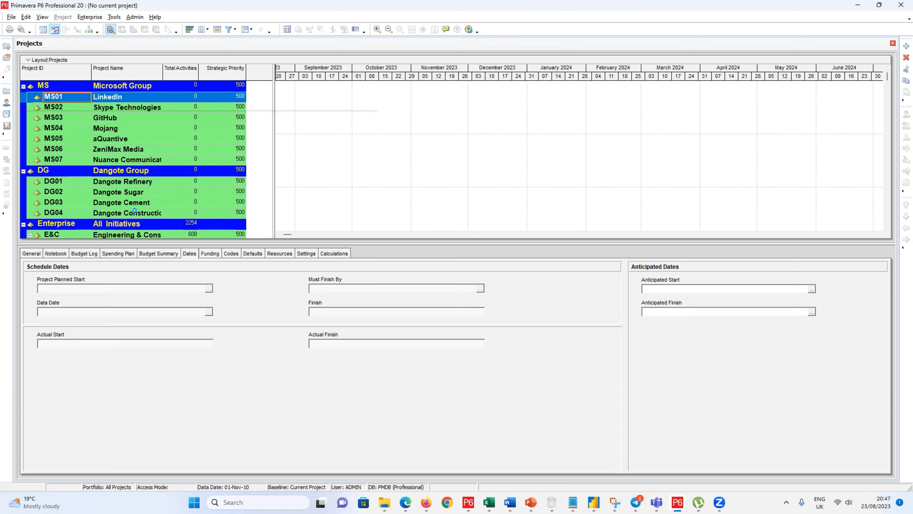
left_click(139, 214)
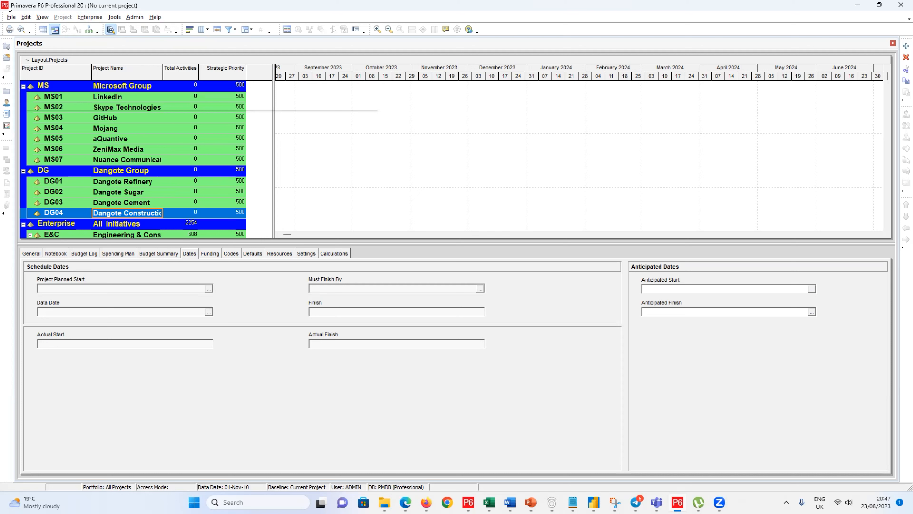
left_click(5, 17)
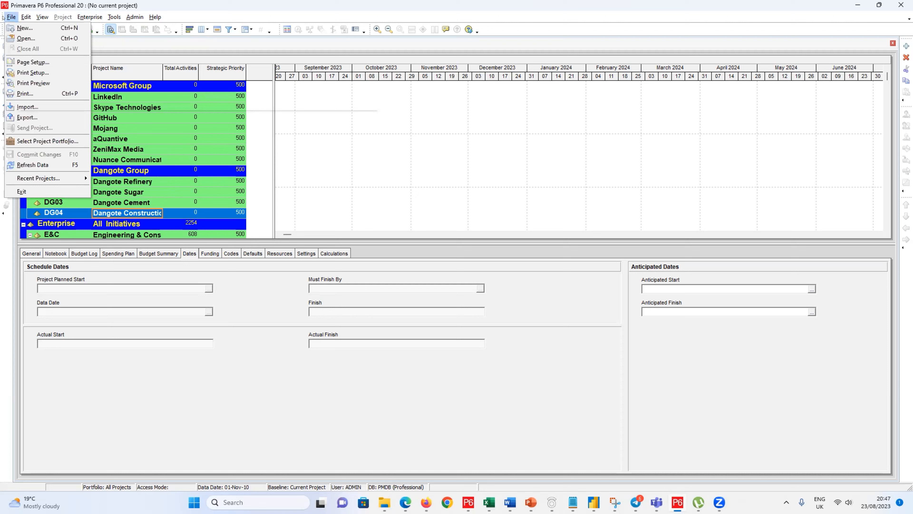
Step: Start a new project via File > New and preview the EPS picker without changing it
left_click(14, 28)
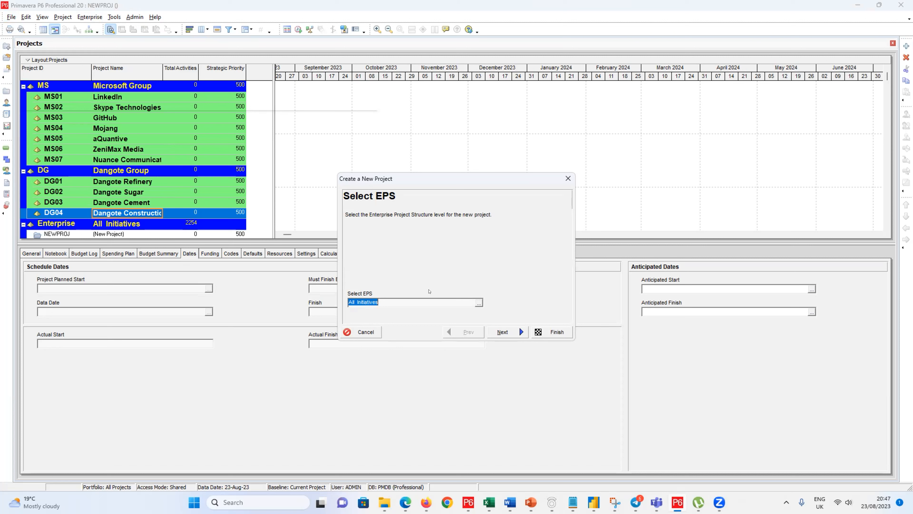
left_click(478, 303)
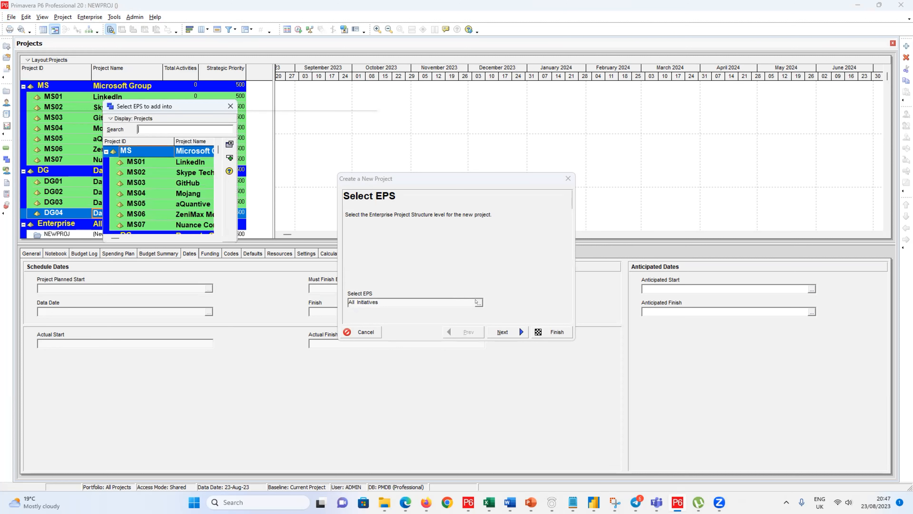
left_click(230, 105)
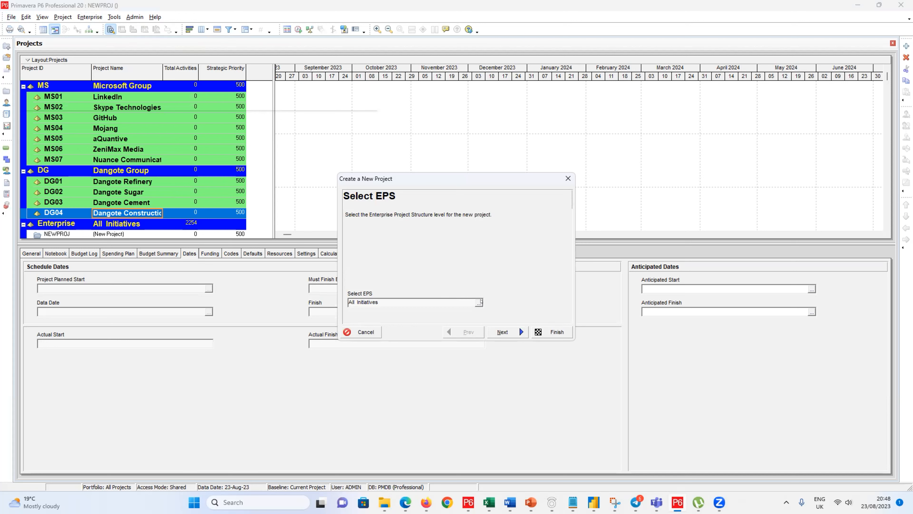
Step: Cancel the NEWPROJ draft, select Enterprise, restart File > New and open the EPS picker
left_click(568, 178)
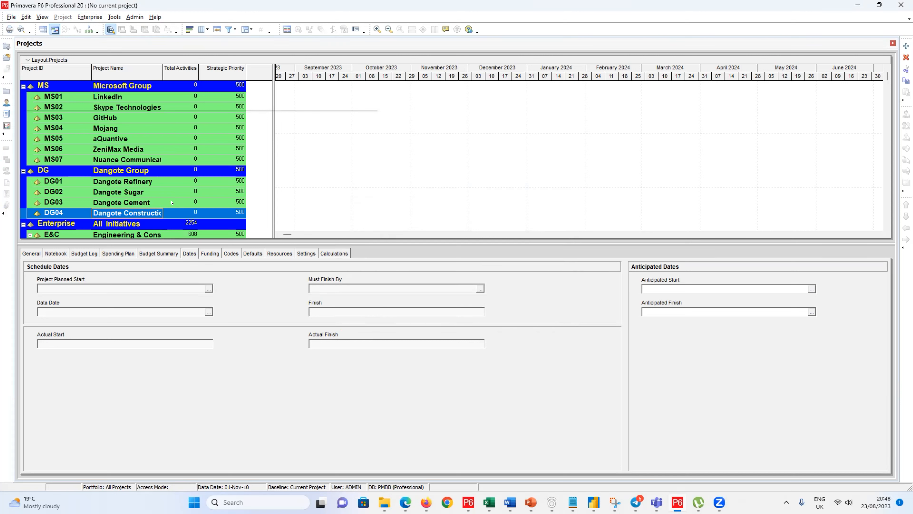
left_click(163, 223)
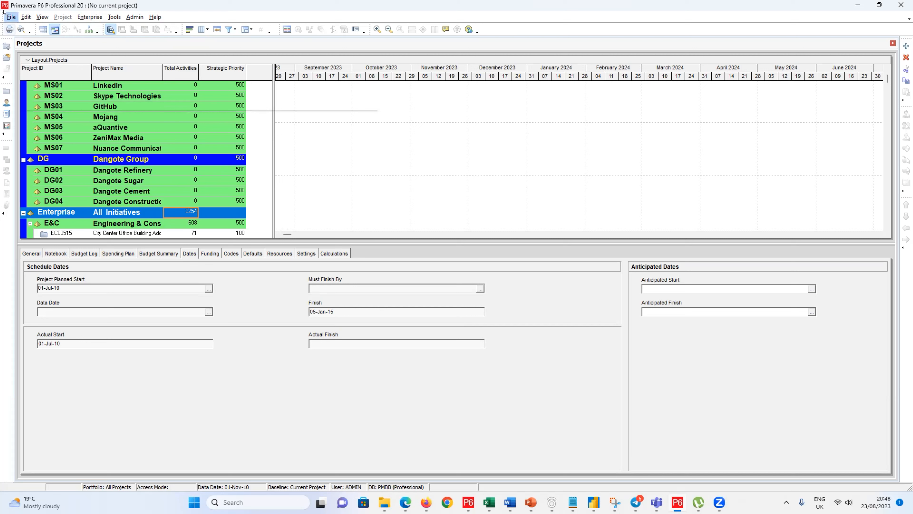
left_click(11, 17)
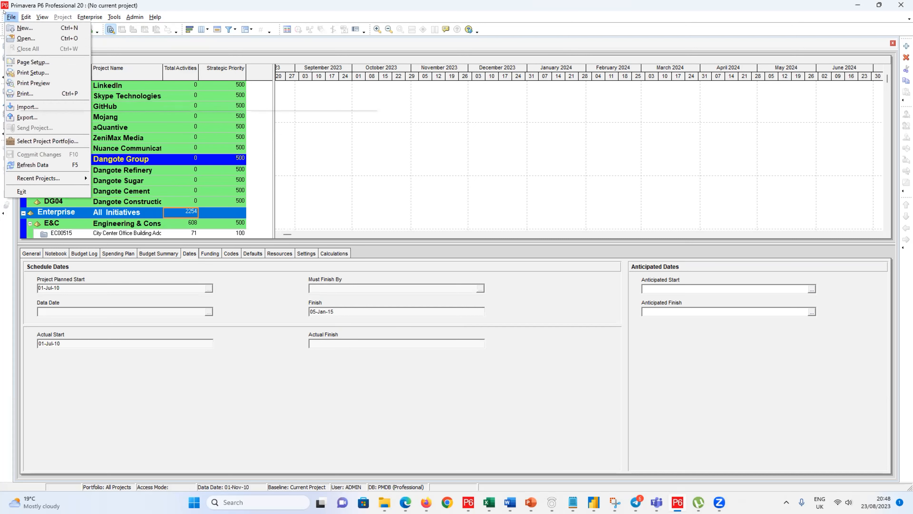
left_click(25, 28)
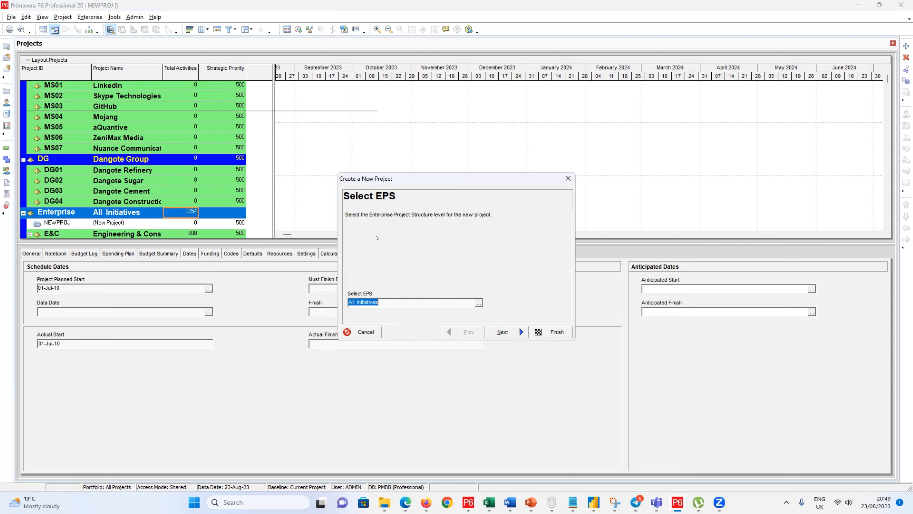
left_click(573, 3)
left_click(478, 302)
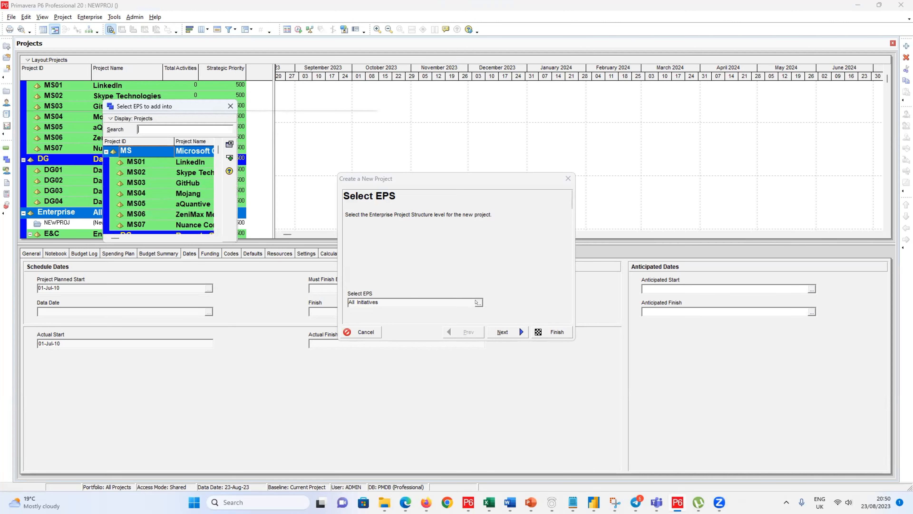
Step: Close the 'Select EPS to add into' picker, leaving All Initiatives as the EPS
left_click(231, 106)
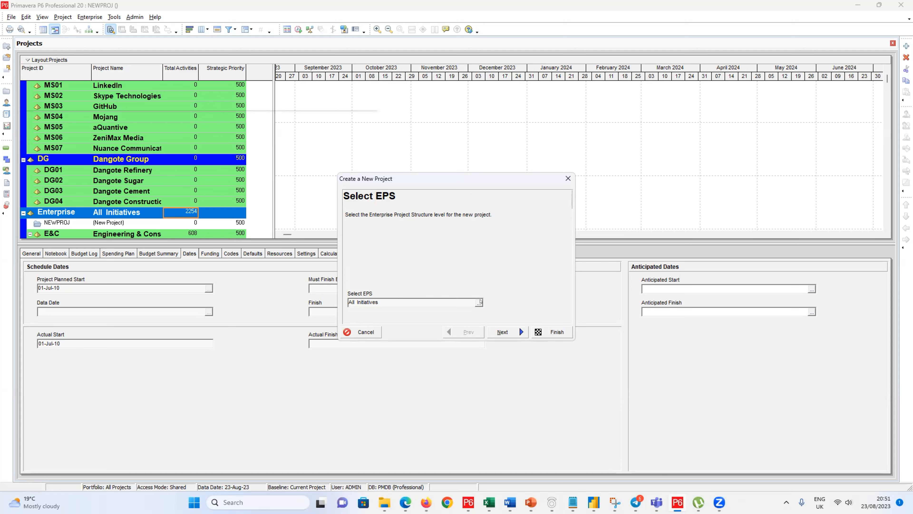
Step: Open the EPS picker, then reposition and widen it to show all columns
left_click(479, 302)
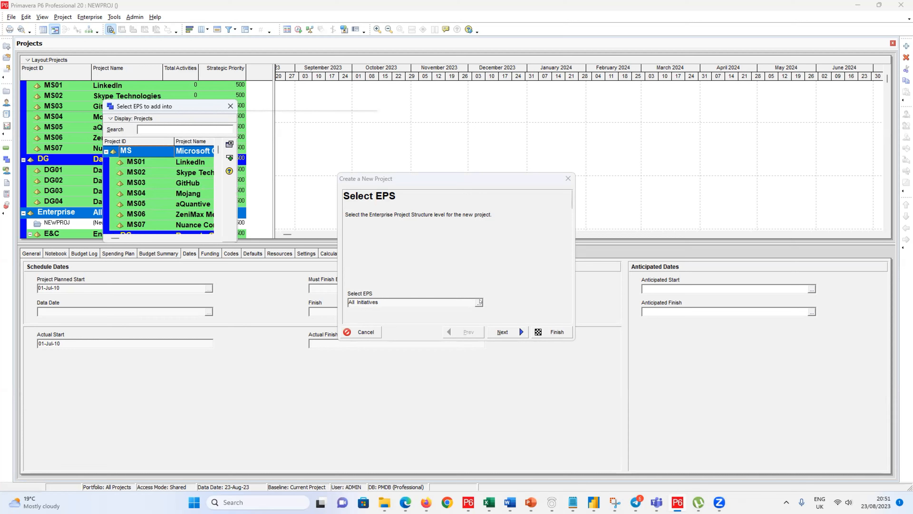
left_click_drag(180, 103, 343, 88)
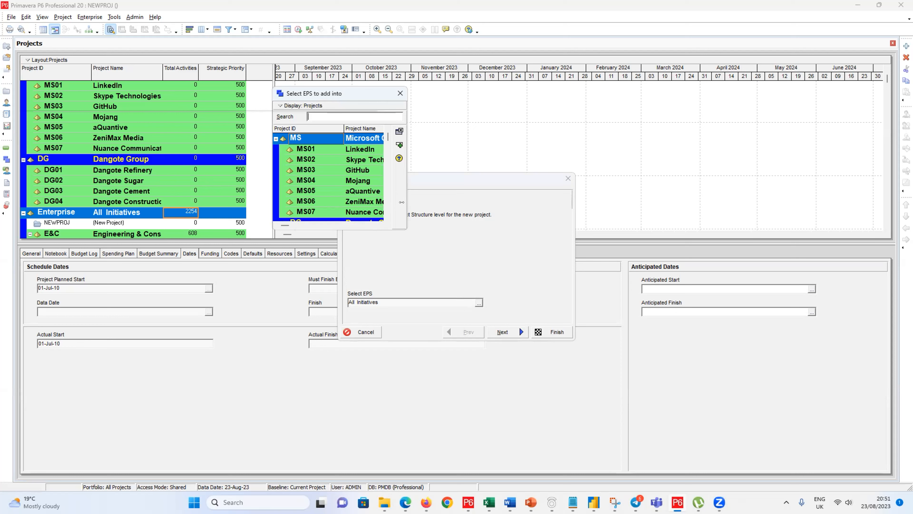
left_click_drag(401, 201, 738, 202)
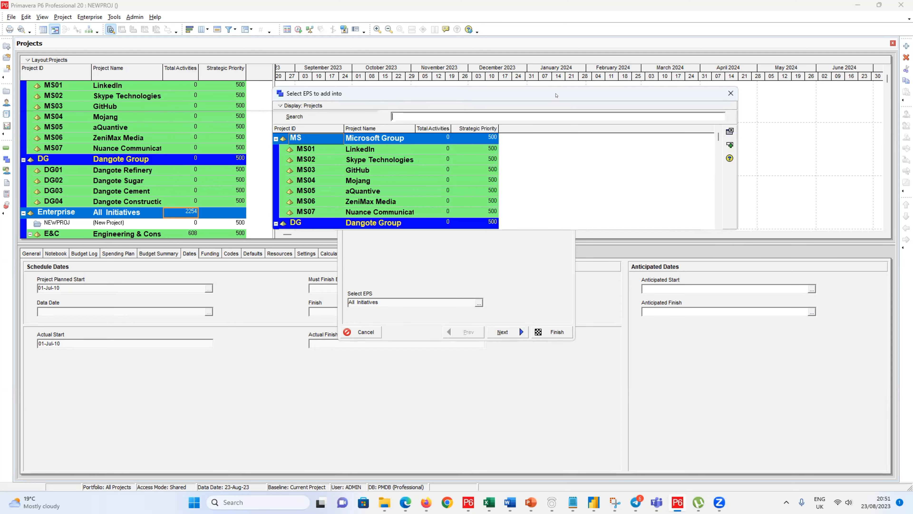
left_click_drag(552, 94, 542, 73)
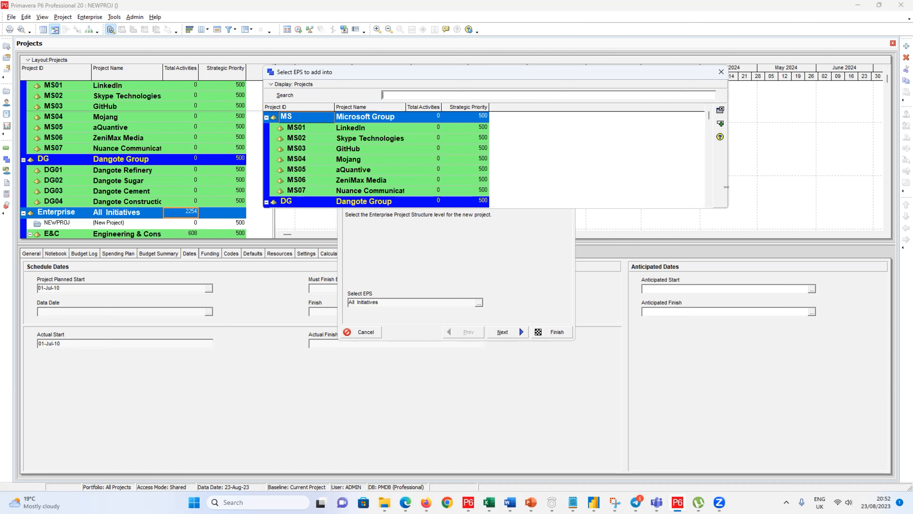
left_click_drag(726, 187, 514, 185)
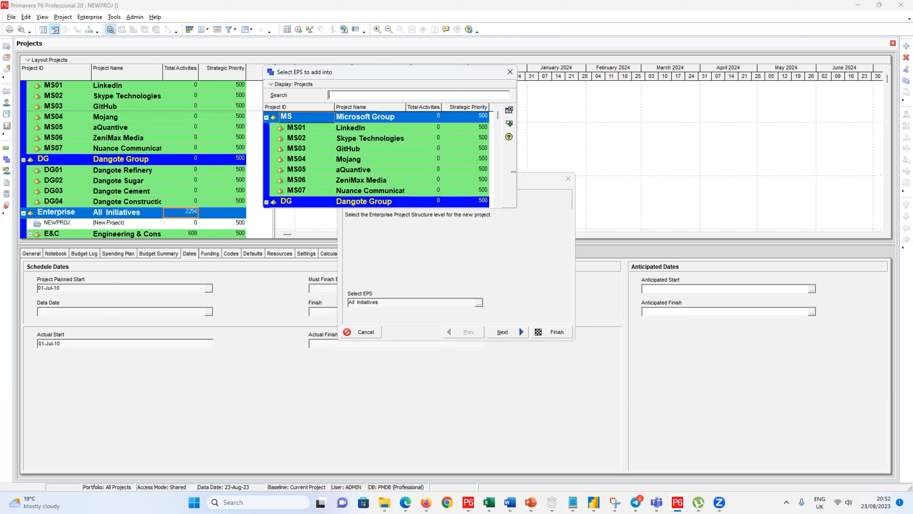
left_click_drag(514, 172, 658, 177)
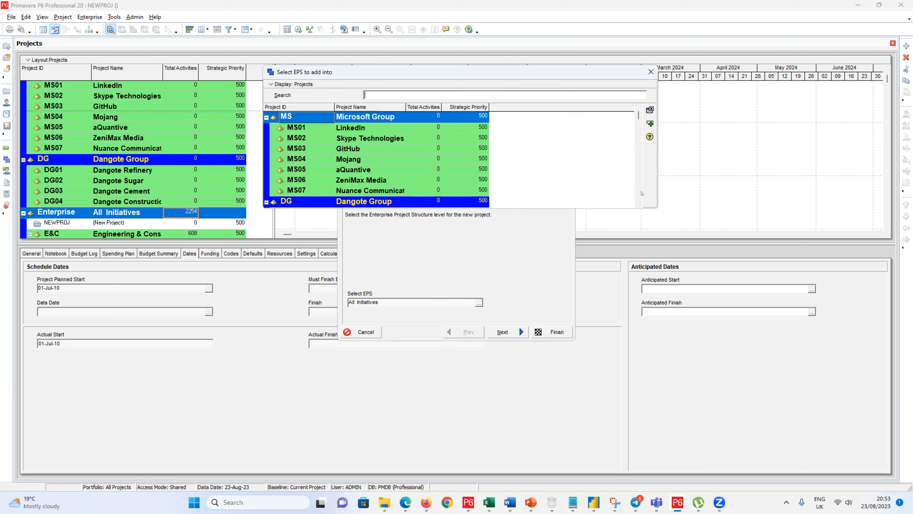
Step: Scroll the EPS list and confirm DG04 Dangote Construction as the new project's EPS
left_click(637, 203)
left_click(638, 203)
left_click(638, 203)
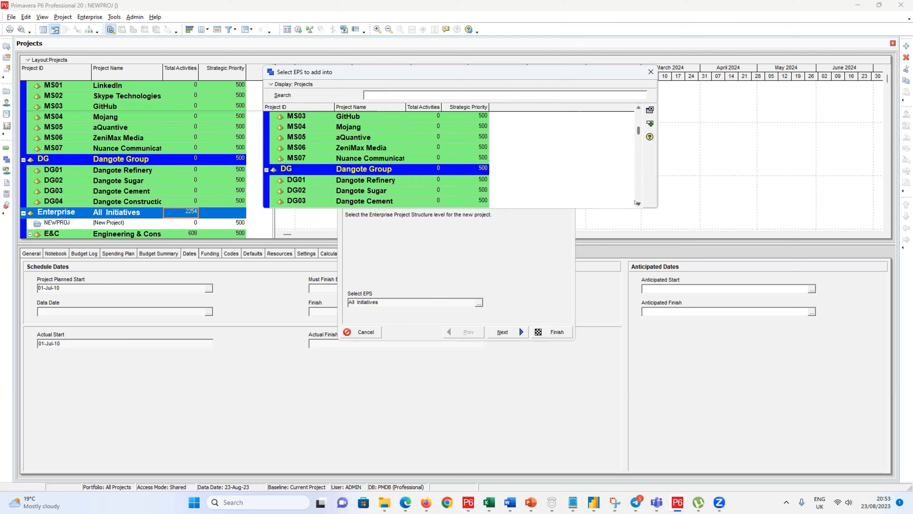
left_click(637, 203)
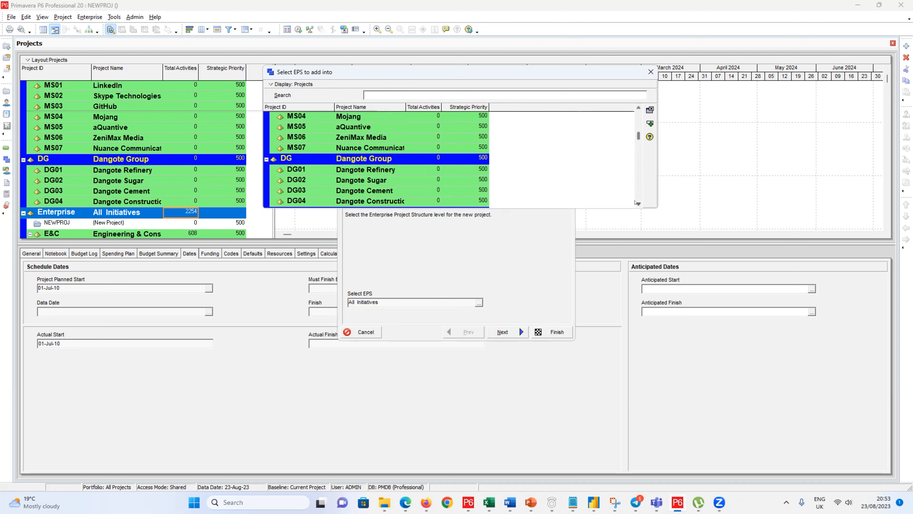
left_click(638, 203)
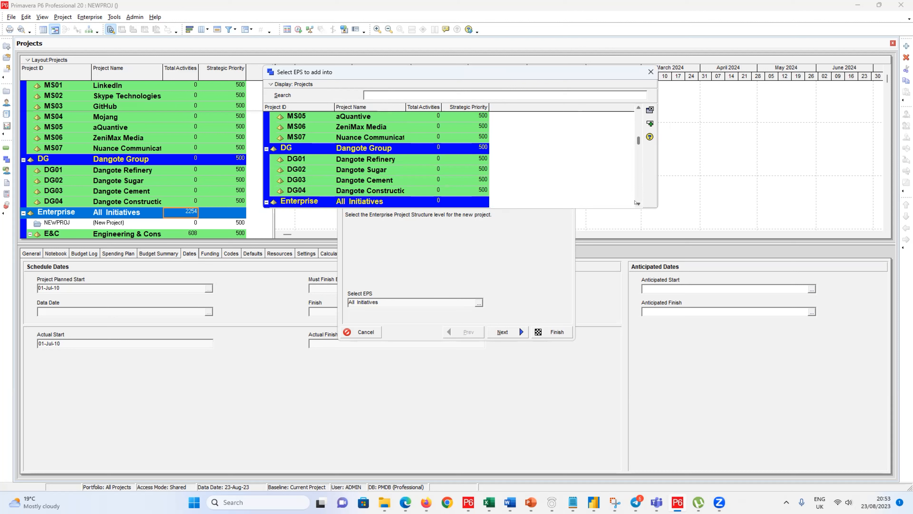
left_click(369, 189)
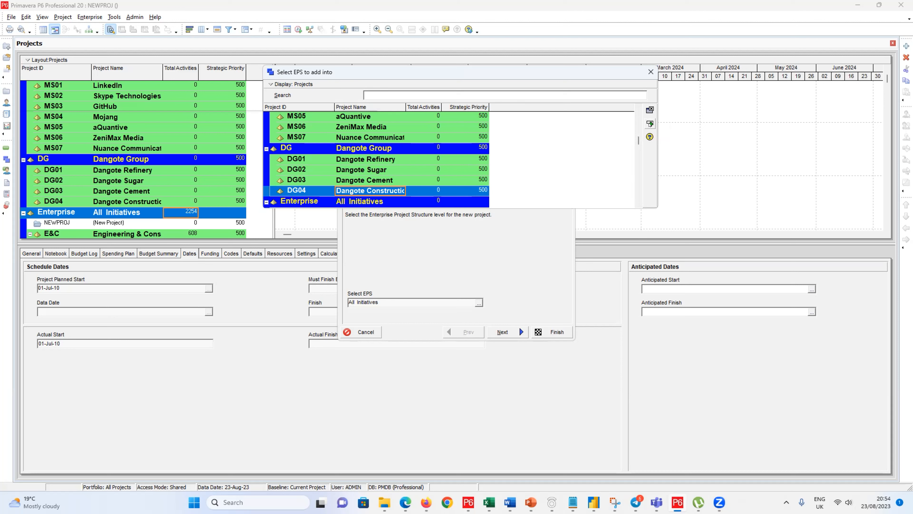
left_click(650, 124)
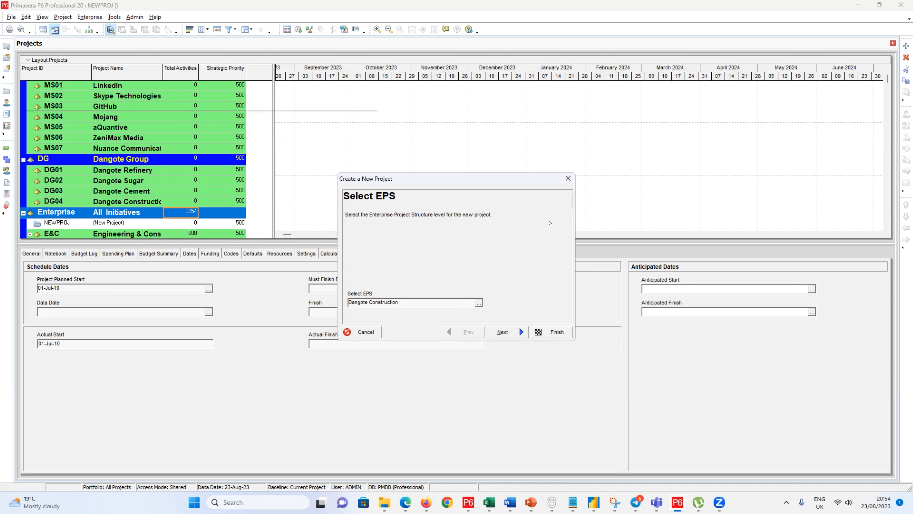
Step: Cancel the unfinished project and relaunch the Create a New Project wizard with File > New
left_click(374, 331)
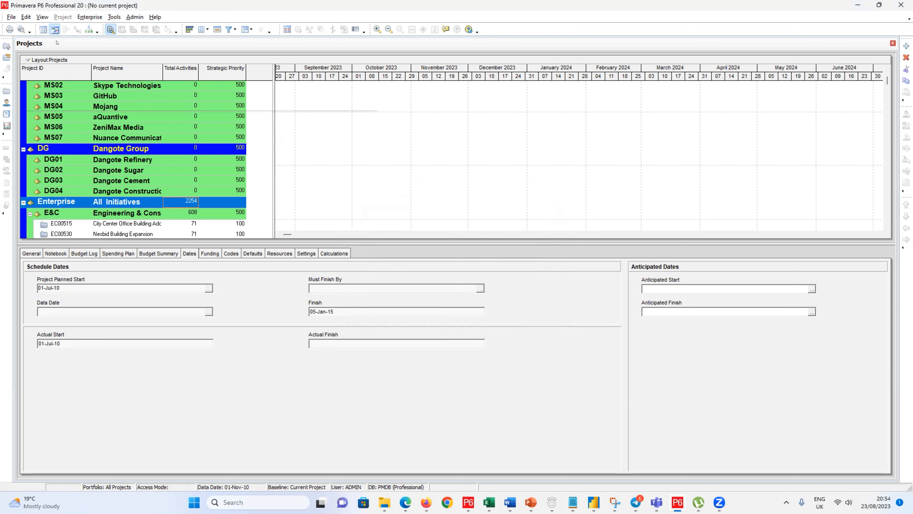
left_click(11, 17)
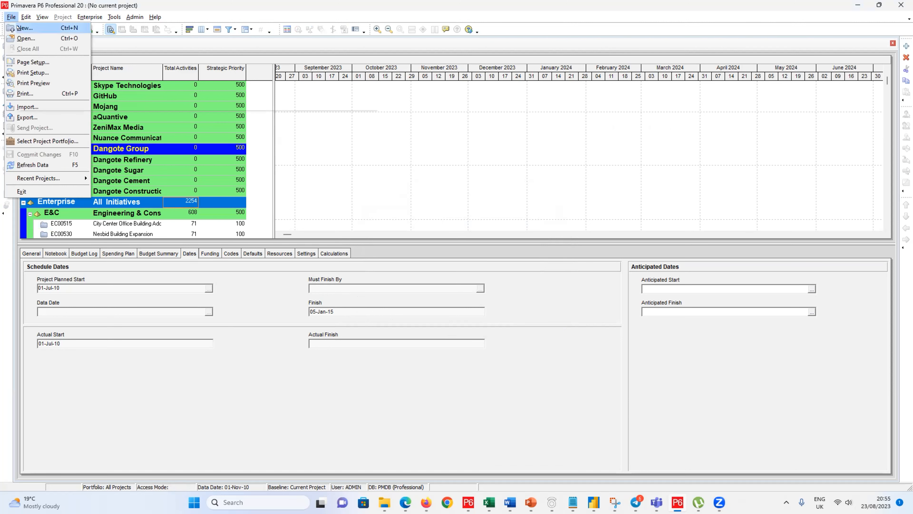
left_click(17, 26)
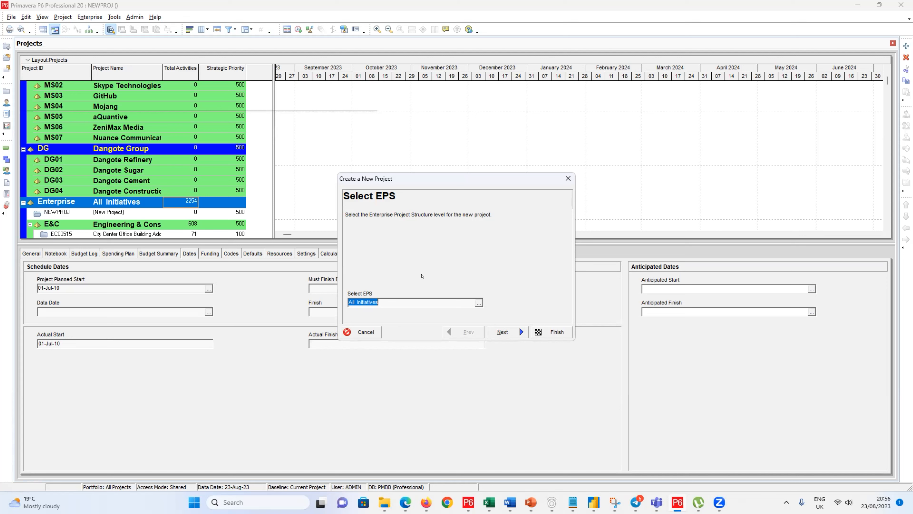
Step: Open the 'Select EPS to add into' picker from the Select EPS field
left_click(479, 304)
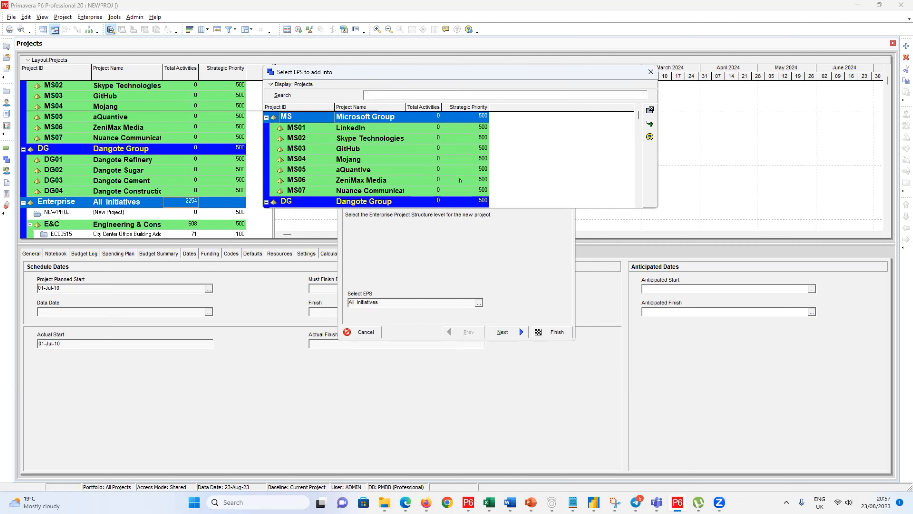
Step: Choose DG04 Dangote Construction as the EPS and advance to the next wizard page
left_click(635, 202)
left_click(636, 202)
left_click(636, 202)
left_click(636, 202)
left_click(635, 202)
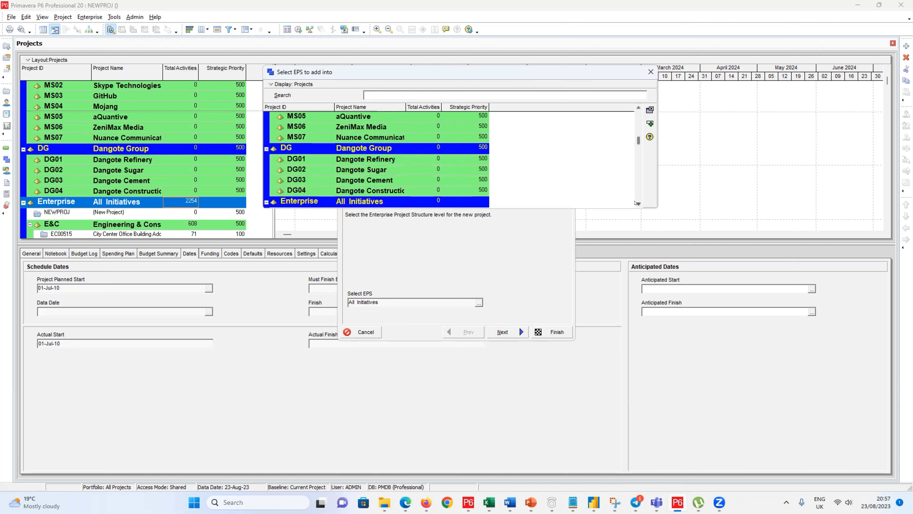
left_click(636, 202)
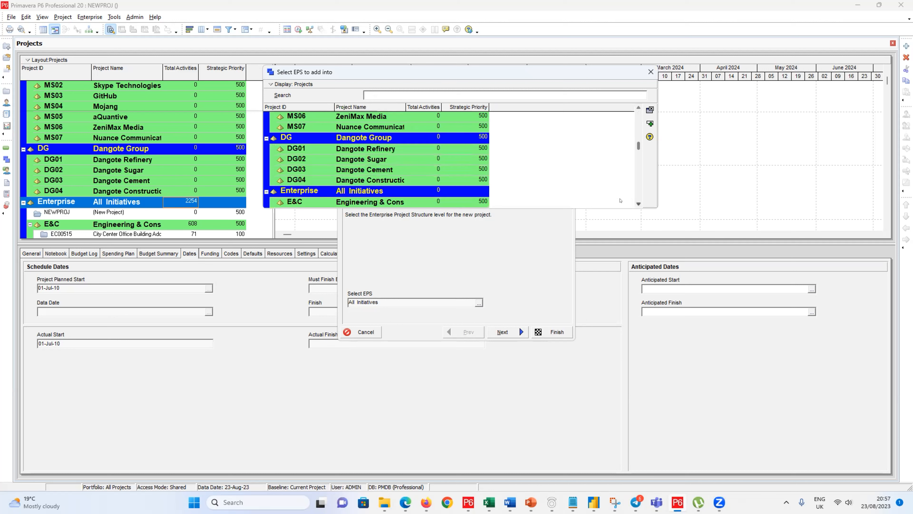
double_click(392, 179)
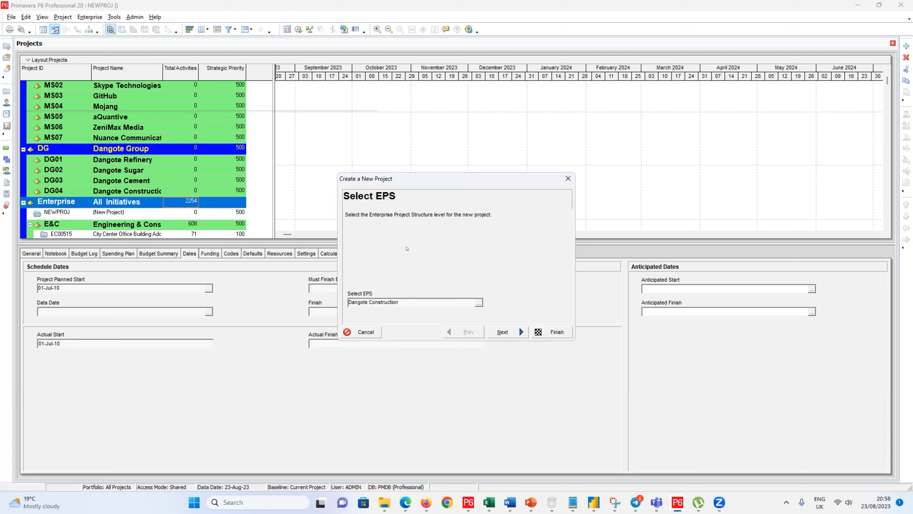
left_click(505, 332)
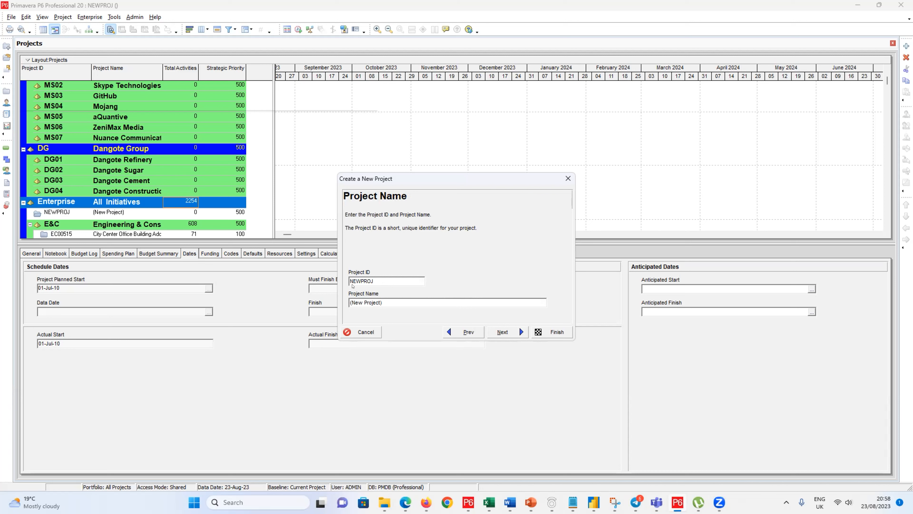
Step: Replace the placeholder NEWPROJ project ID with DH001
left_click(633, 94)
left_click_drag(385, 294, 348, 295)
left_click(650, 3)
left_click_drag(370, 276, 336, 276)
type("DH")
left_click_drag(382, 302, 347, 300)
left_click(526, 3)
left_click(367, 282)
left_click(520, 2)
left_click(354, 281)
type("001")
Step: Replace the (New Project) name with 'Duplex House' and advance to the dates step
left_click_drag(384, 300, 344, 301)
type("Duplex House")
left_click(481, 3)
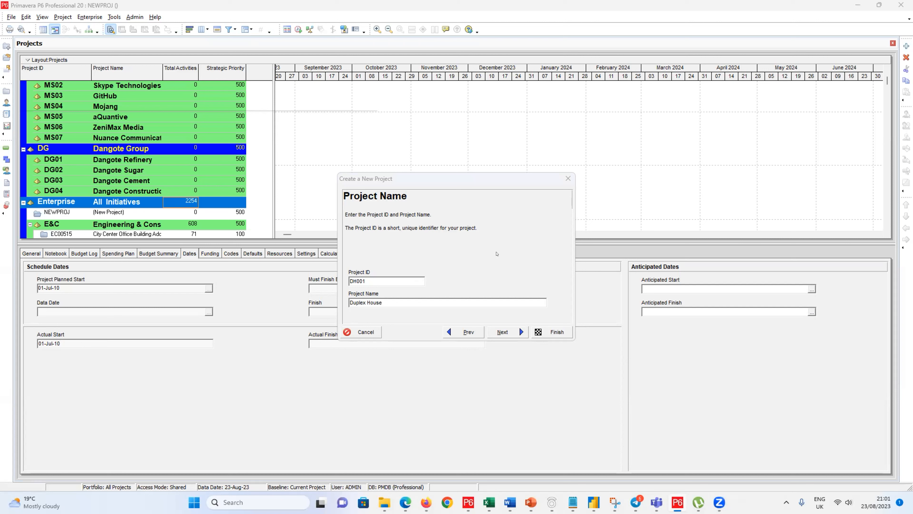
left_click(501, 331)
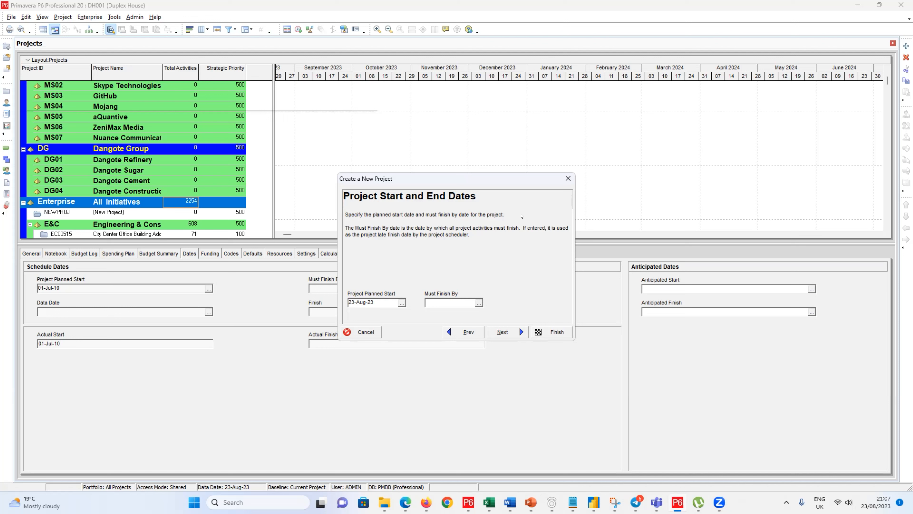
Step: Set the project planned start date to 25-Nov-21 in the calendar
left_click(402, 302)
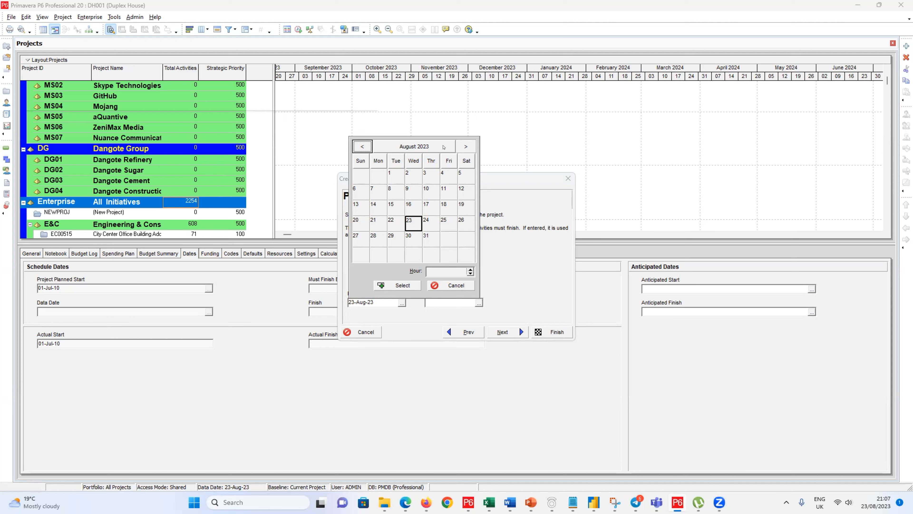
left_click(365, 147)
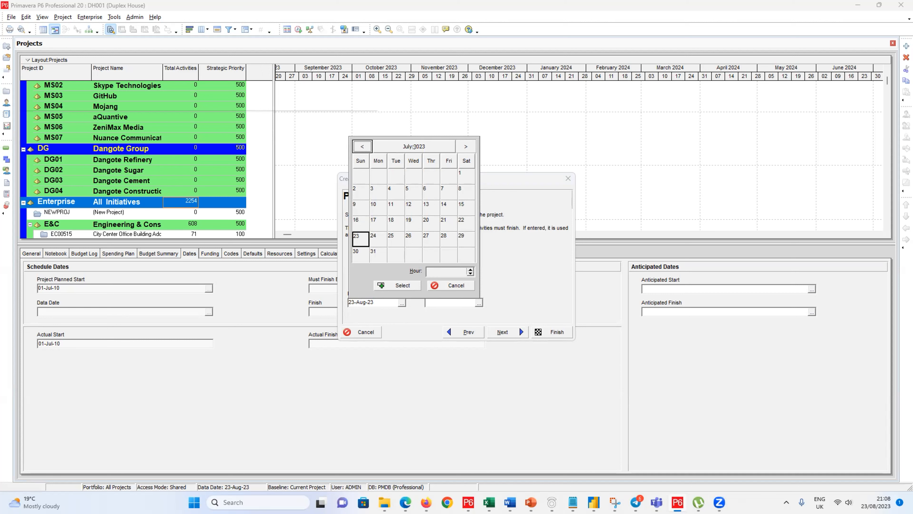
left_click(428, 143)
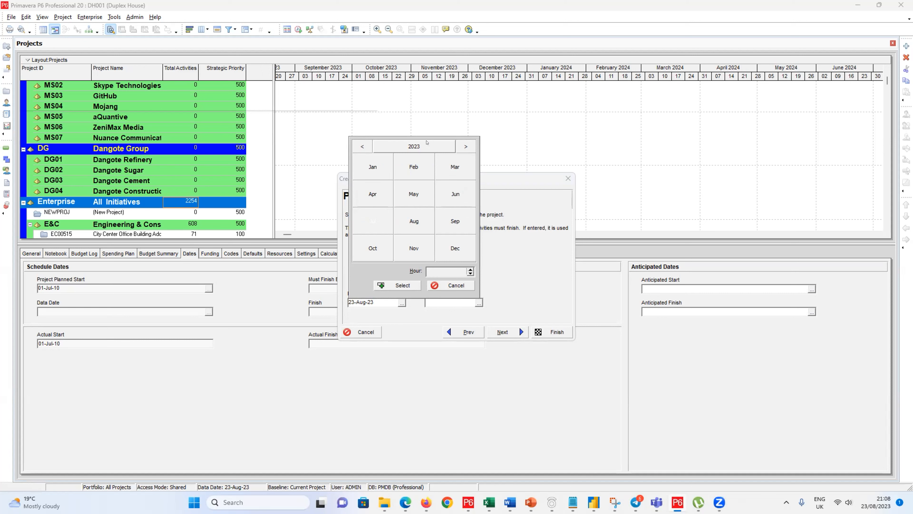
left_click(361, 147)
left_click(361, 148)
left_click(413, 246)
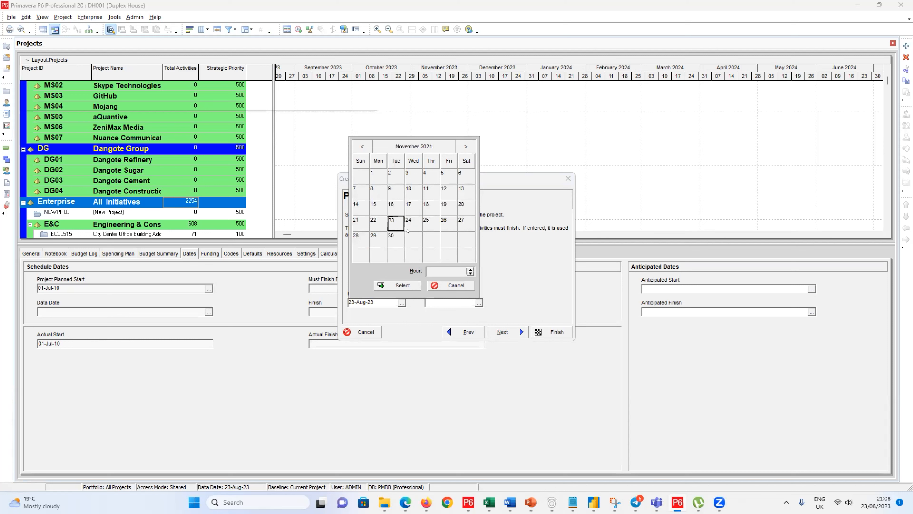
left_click(429, 223)
left_click(399, 285)
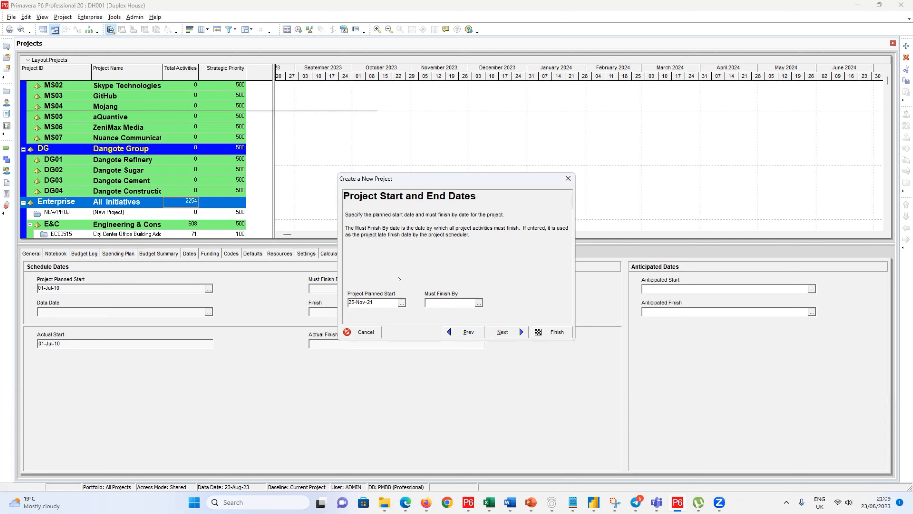
Step: Change the planned start date from 25-Nov-21 to 21-Jul-25
left_click(402, 302)
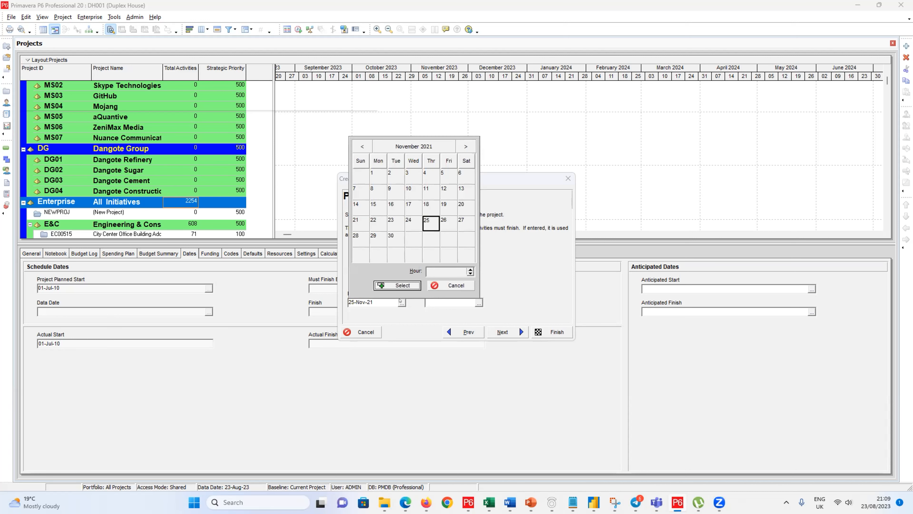
left_click(414, 145)
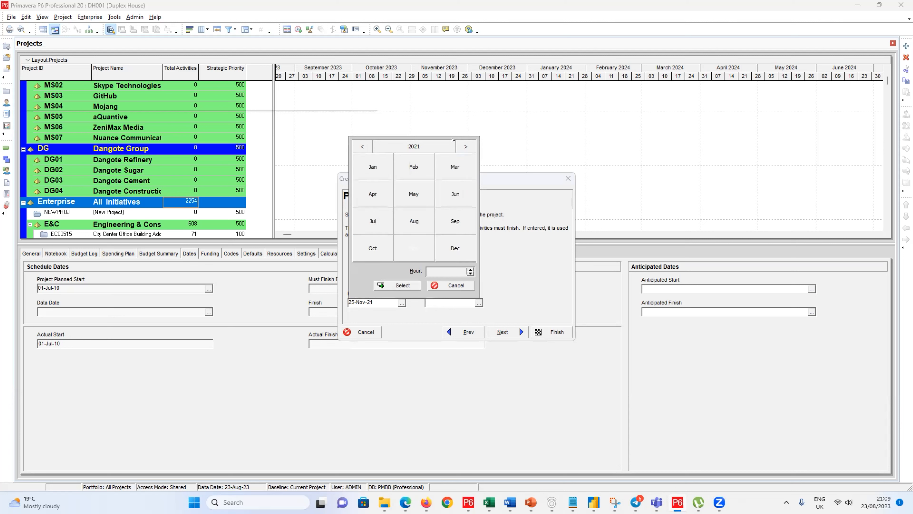
left_click(465, 147)
left_click(465, 146)
left_click(465, 146)
left_click(465, 146)
left_click(380, 215)
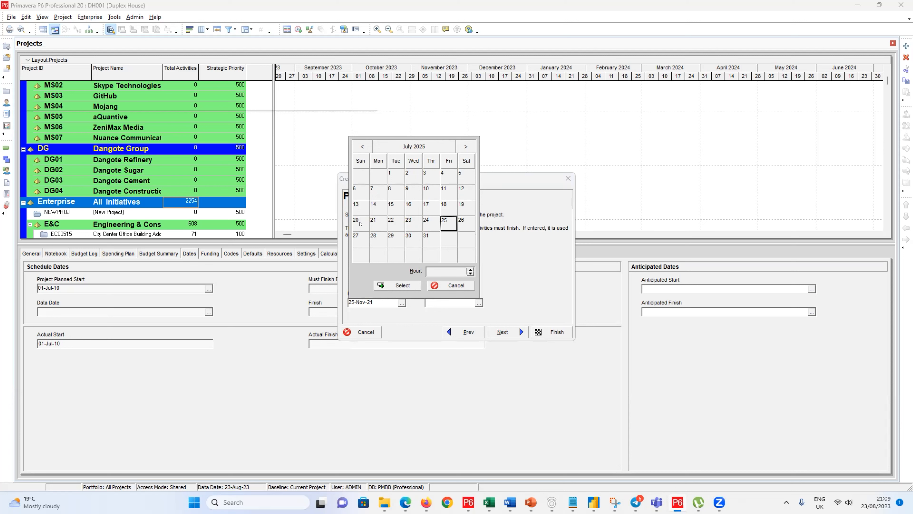
left_click(374, 223)
left_click(396, 285)
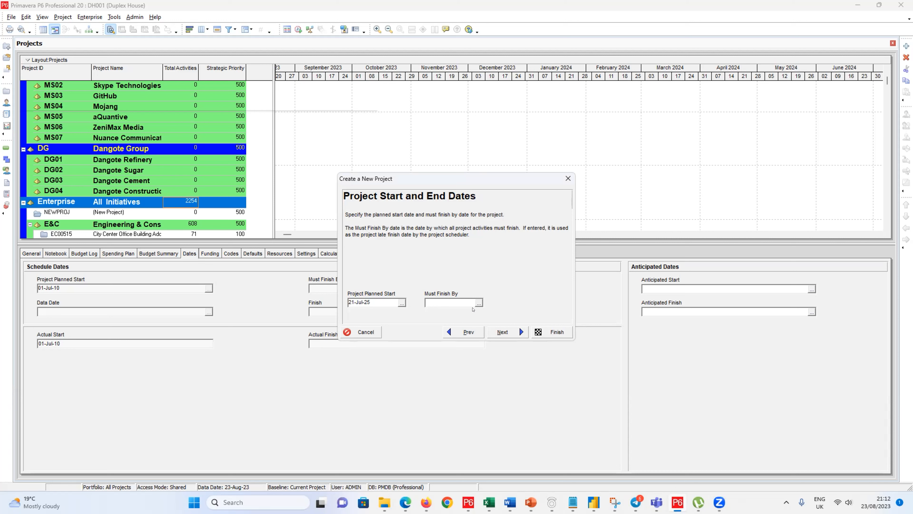
Step: Open the calendar for the Must Finish By date
left_click(476, 304)
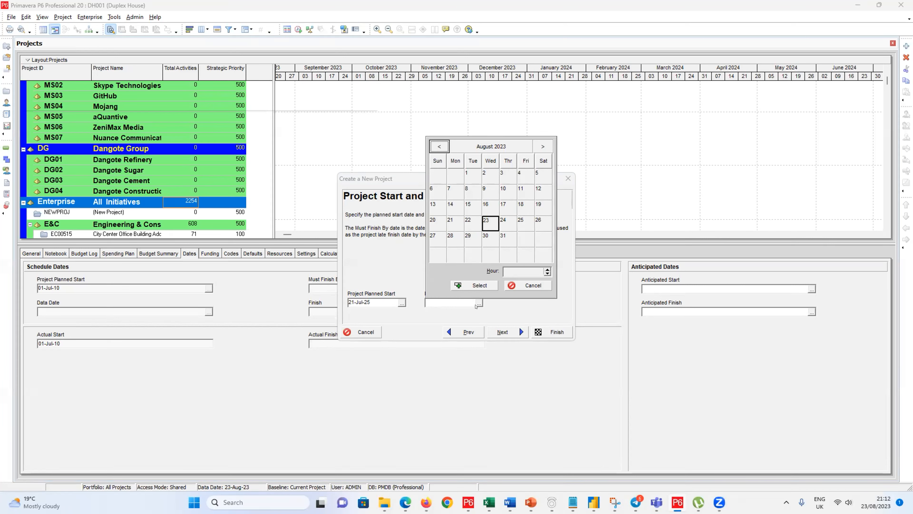
Step: Leave Must Finish By blank and advance to the Responsible Manager step
left_click(533, 285)
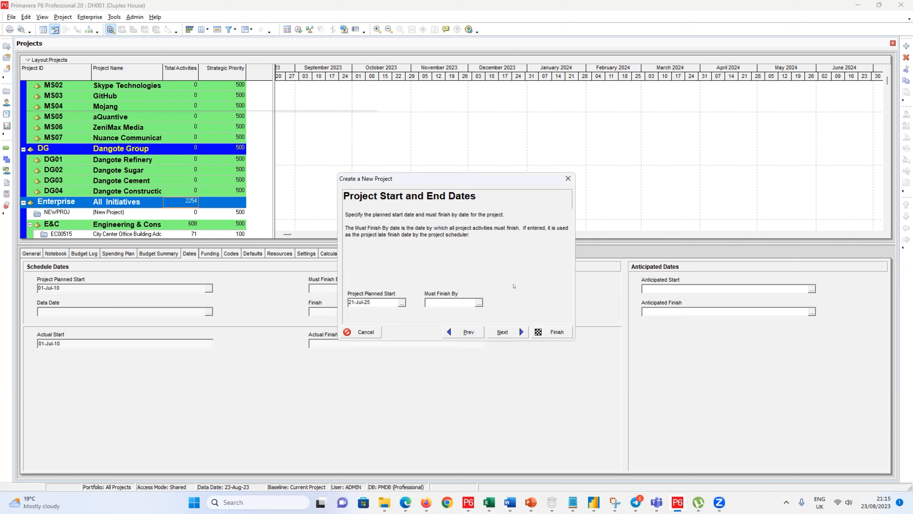
left_click(512, 337)
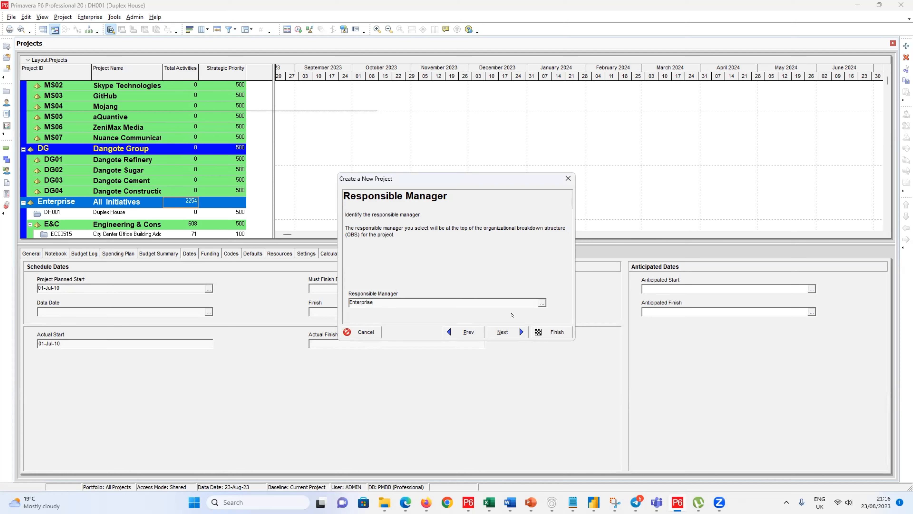
Step: Accept Enterprise as responsible manager and continue to the Assignment Rate Type page
left_click(505, 329)
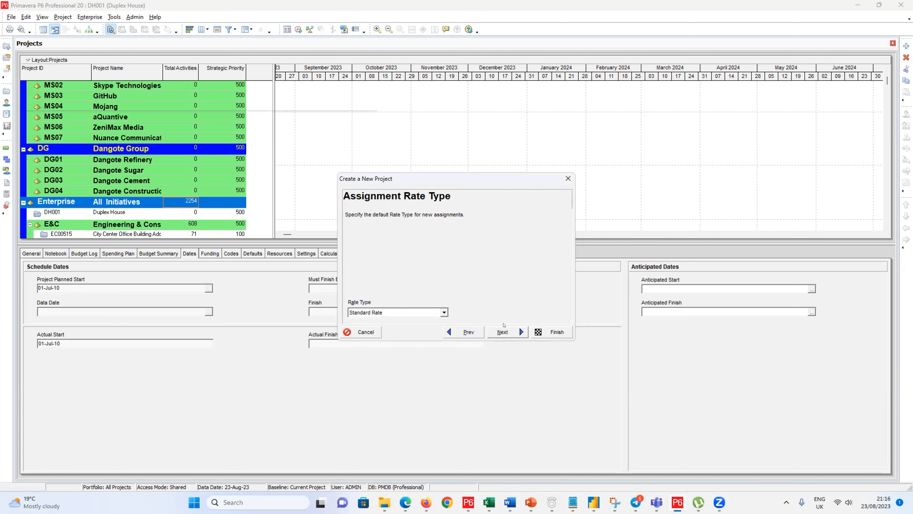
Step: Return to the Responsible Manager step and bring up the Select Responsible Manager OBS list
left_click(465, 331)
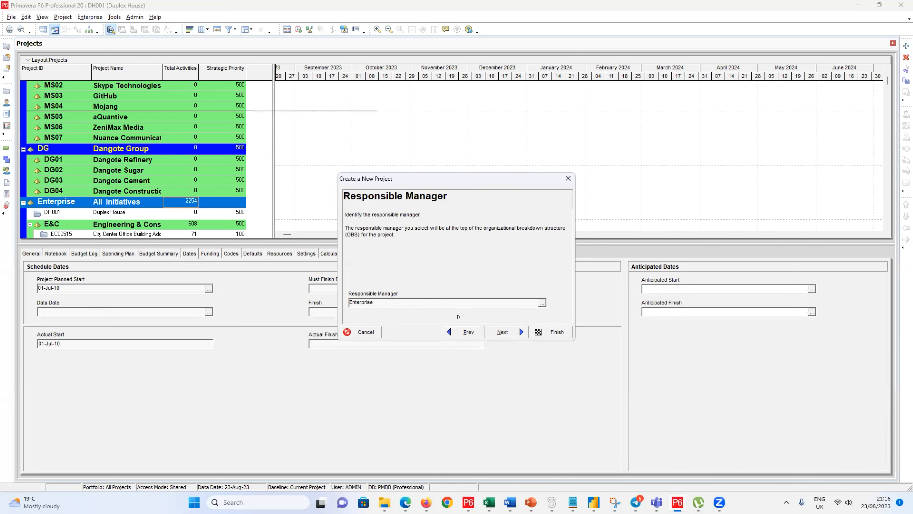
left_click(542, 302)
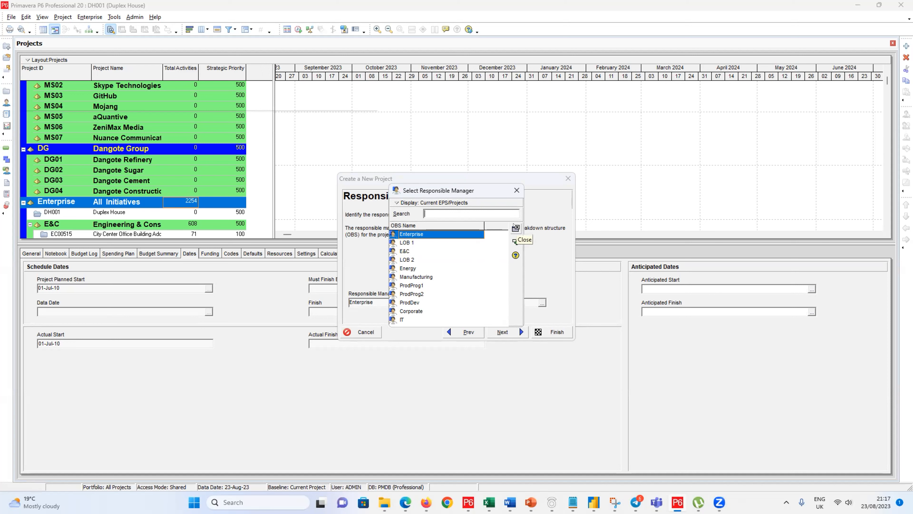
Step: Confirm Enterprise as responsible manager and move on to the Assignment Rate Type step
left_click(516, 227)
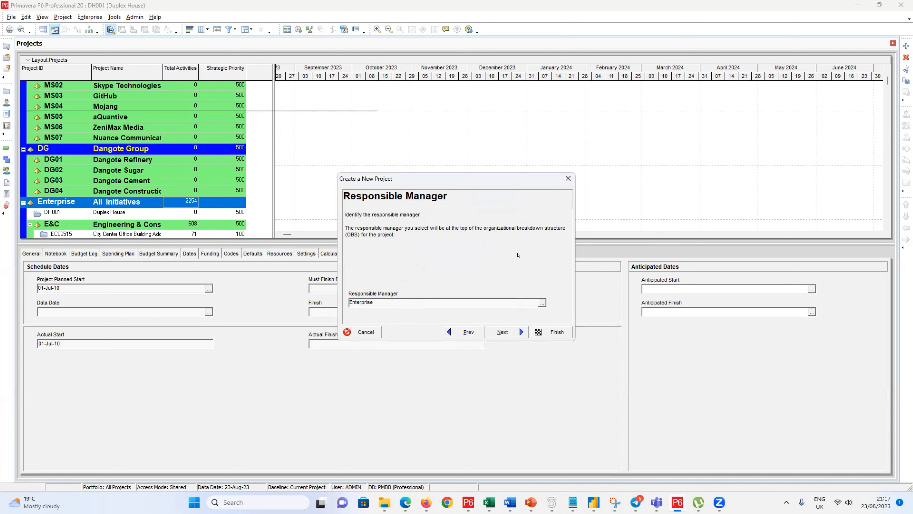
left_click(489, 330)
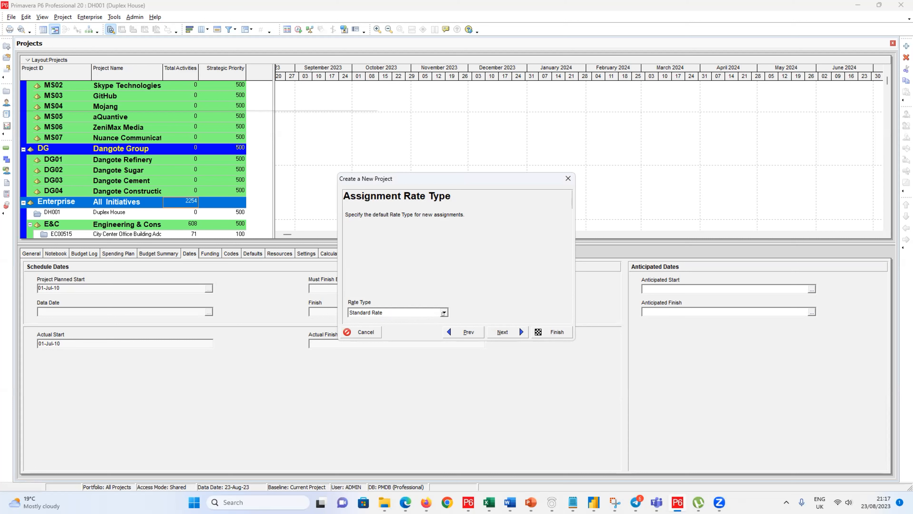
Step: Keep Standard Rate as the rate type and advance to the Congratulations page
left_click(444, 313)
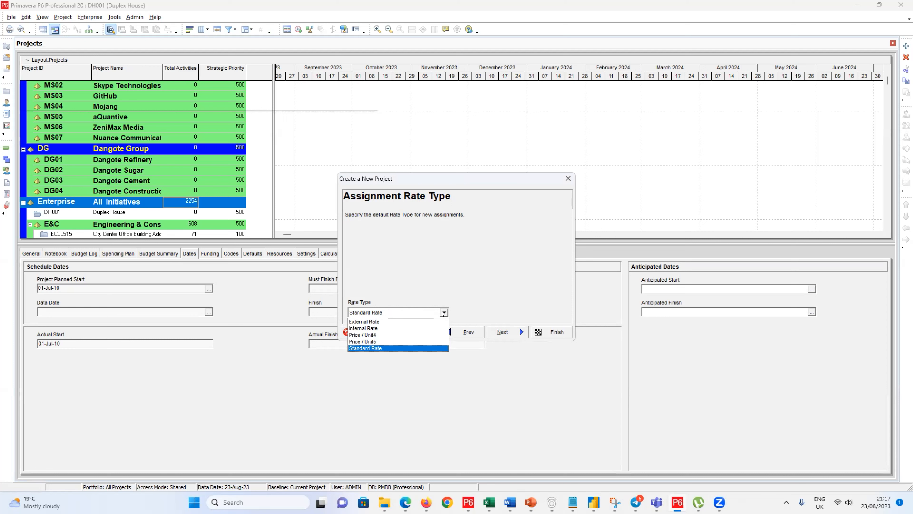
left_click(443, 312)
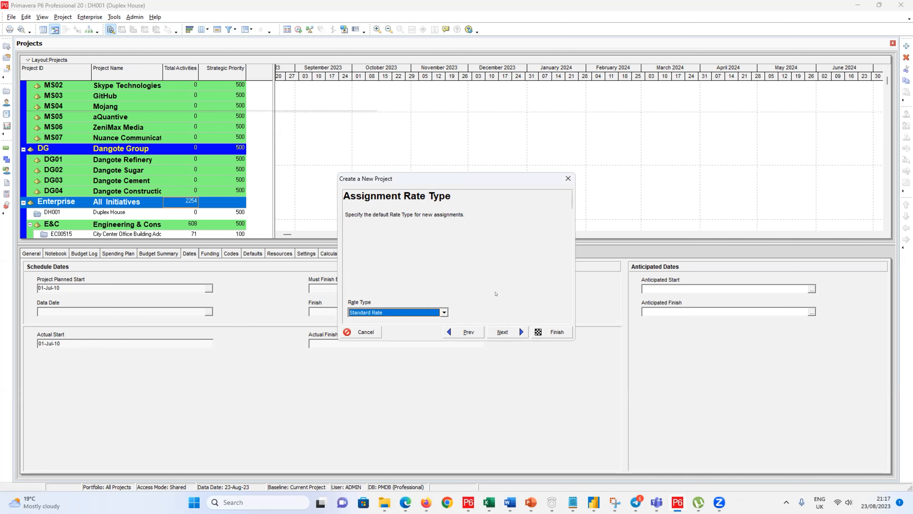
left_click(503, 329)
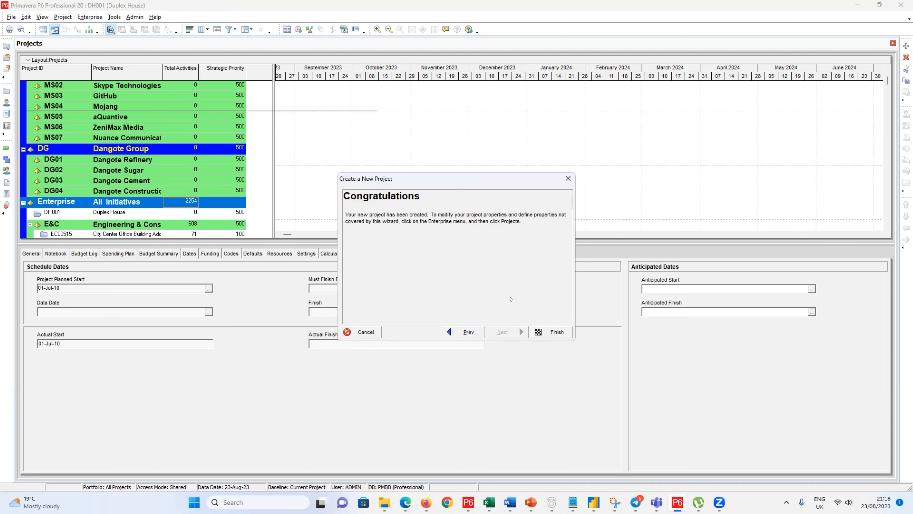
Step: Finish the wizard so DH001 Duplex House is listed under DG04
left_click(541, 332)
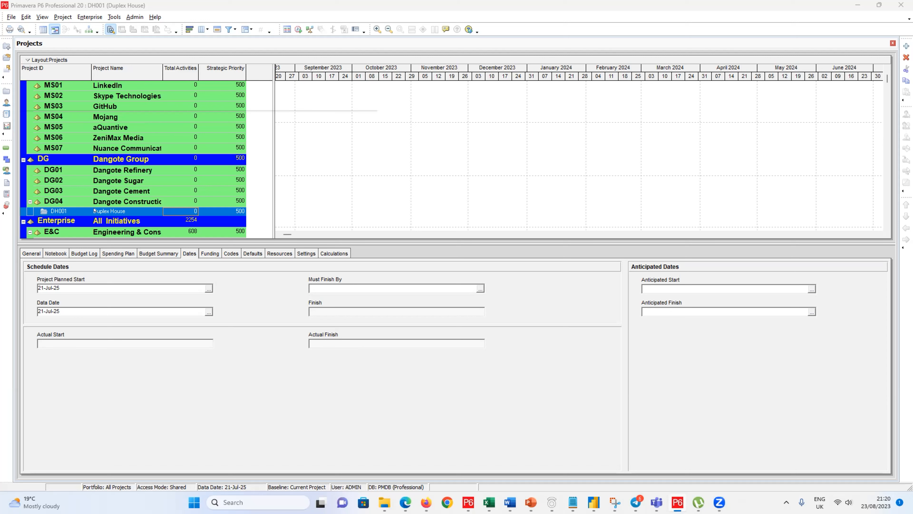
Step: With the DG01 Dangote Refinery node selected, start a new project wizard
left_click(111, 171)
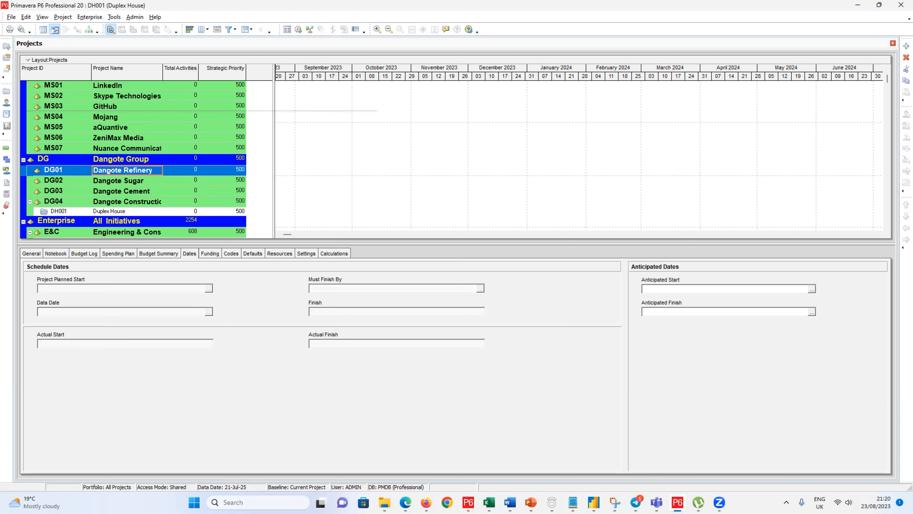
left_click(11, 17)
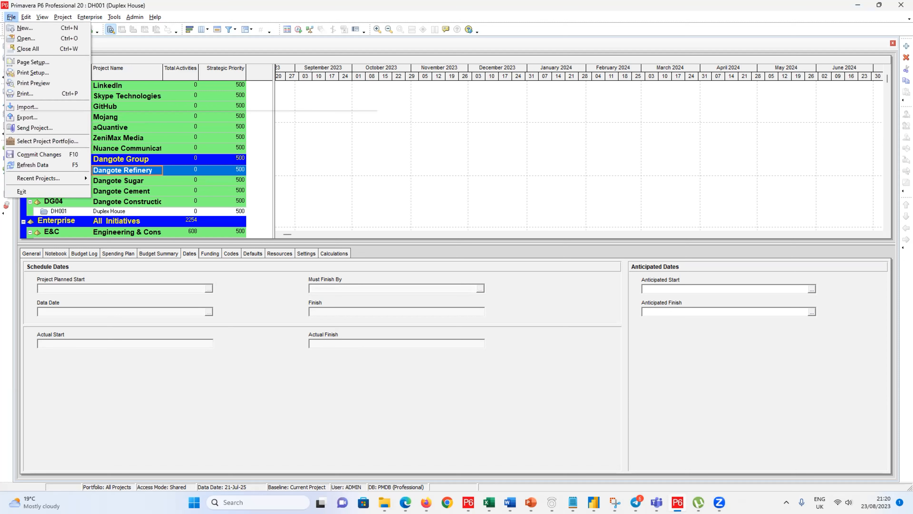
left_click(18, 28)
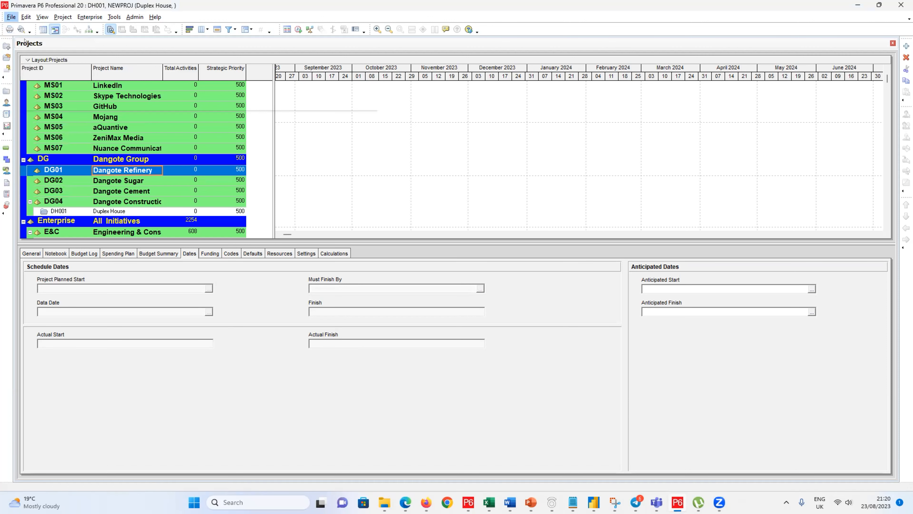
Step: Choose Dangote Refinery as the new project's EPS
left_click(479, 301)
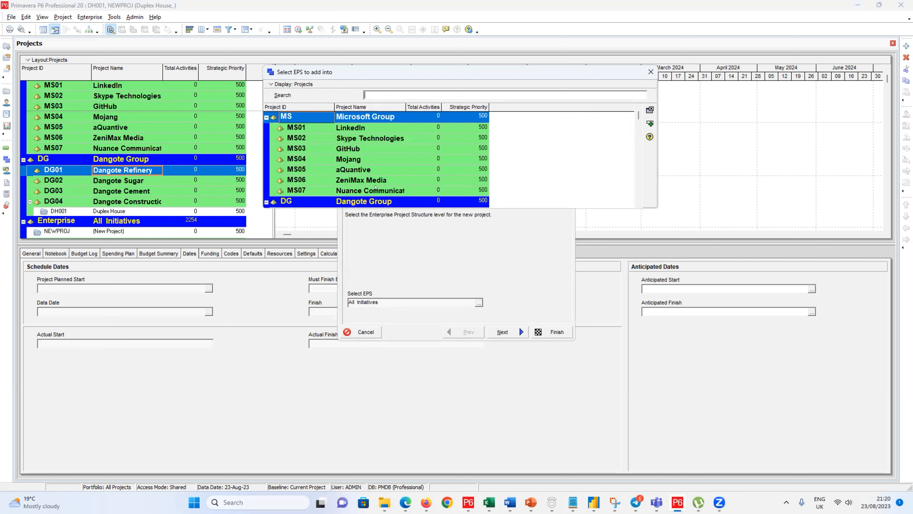
left_click(639, 202)
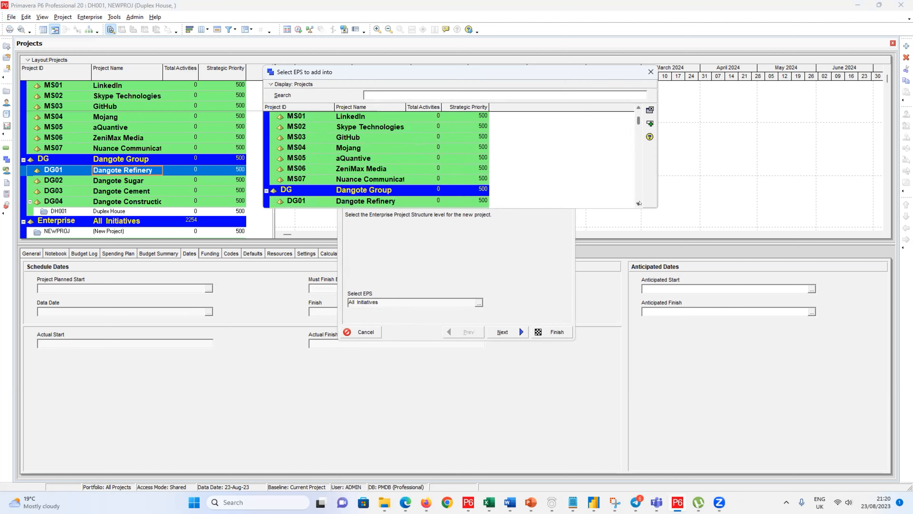
left_click(640, 202)
left_click(369, 193)
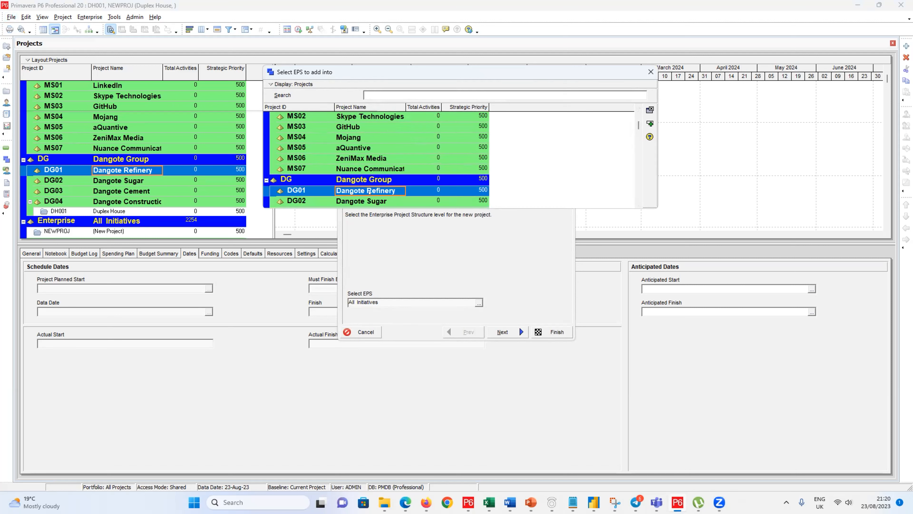
double_click(369, 192)
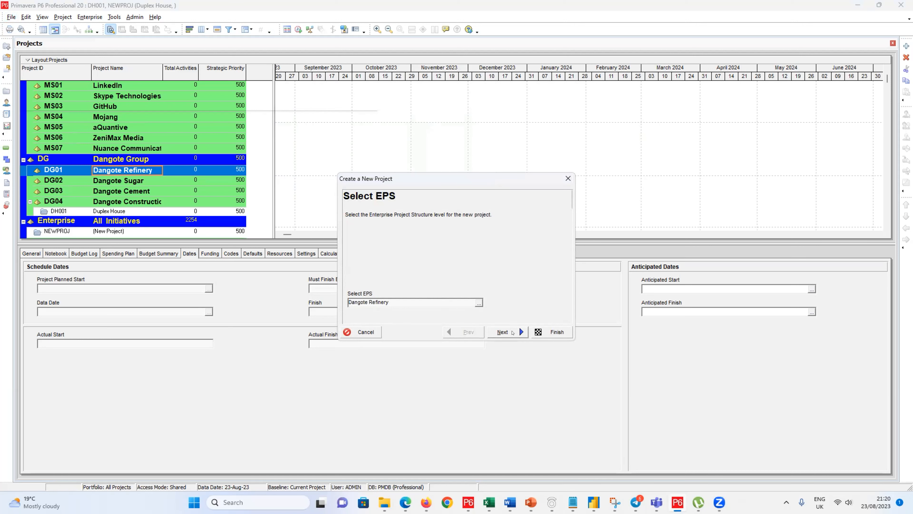
Step: Advance to the project name step and type PI001 as the project ID
left_click(512, 331)
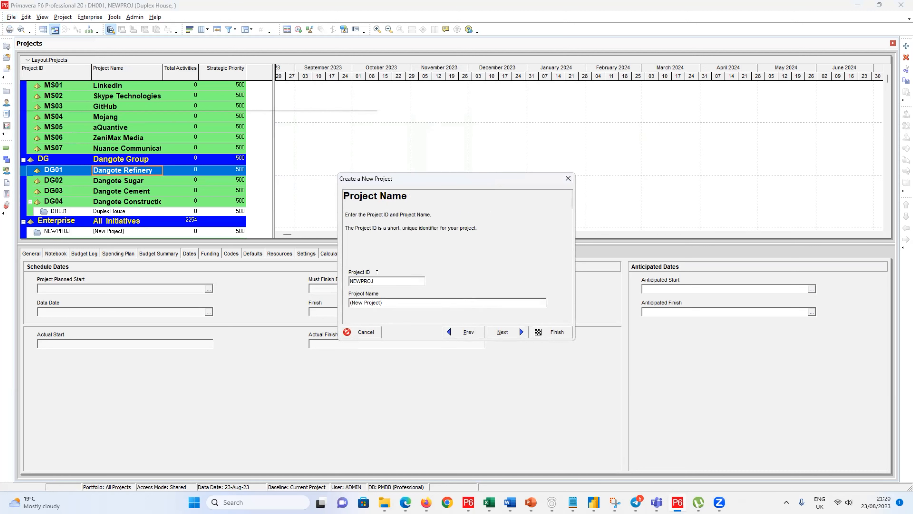
left_click_drag(374, 281, 349, 276)
type("PI001")
Step: Cancel the unfinished wizard so the NEWPROJ placeholder project is discarded
left_click(9, 9)
left_click(361, 332)
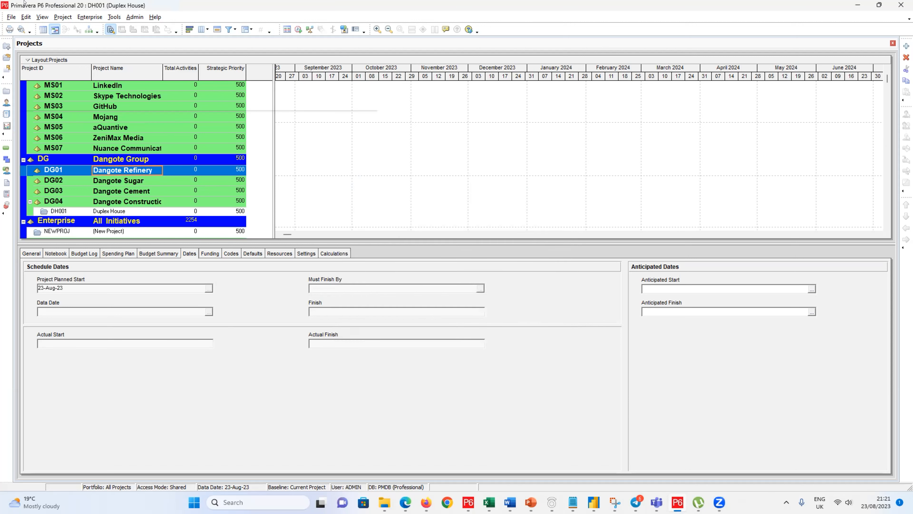
left_click(4, 17)
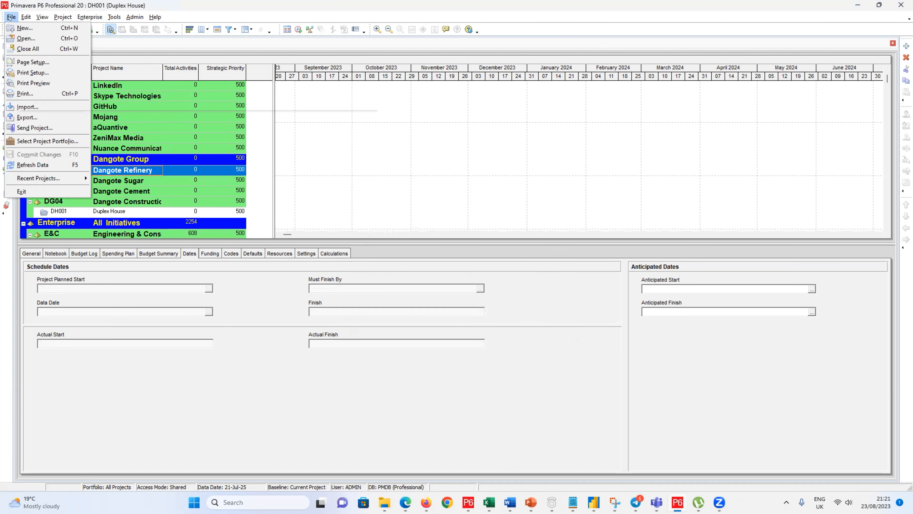
Step: Start a new project with DG01 Dangote Refinery as its EPS and reach the Project Name step
left_click(17, 27)
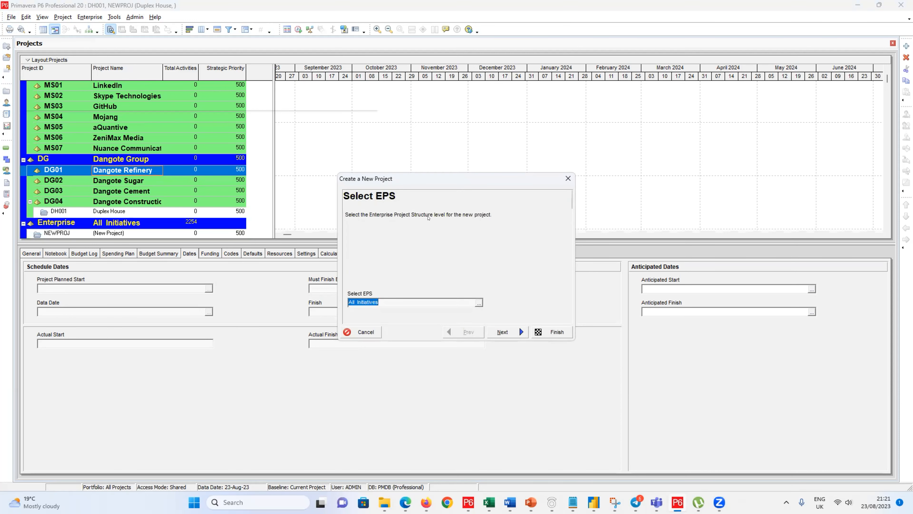
left_click(479, 302)
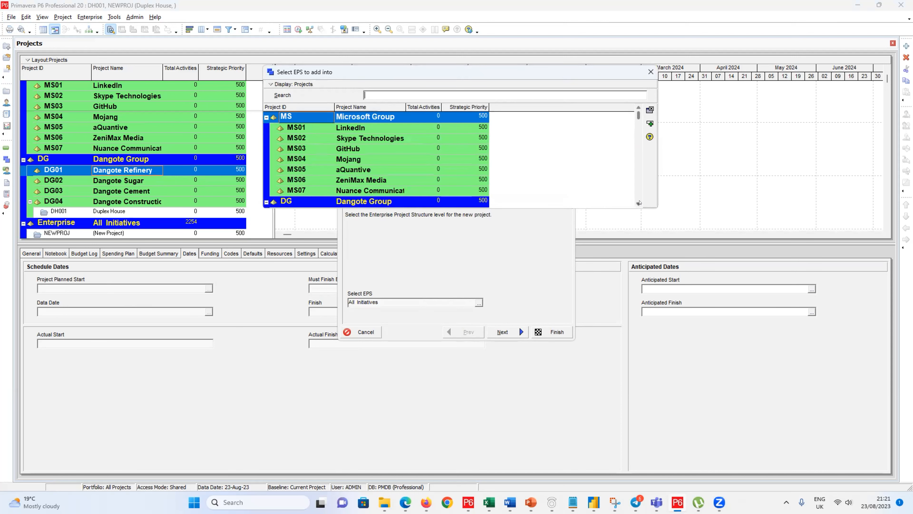
scroll(634, 201, "down", 2)
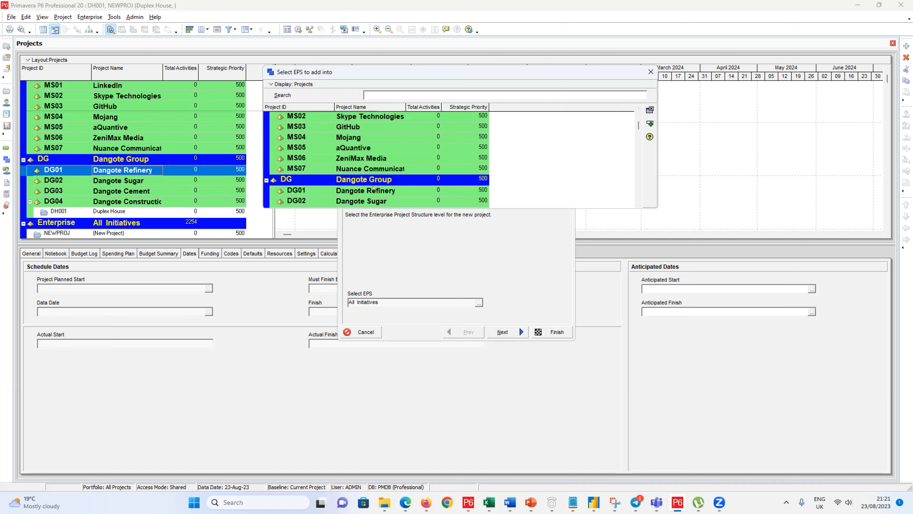
left_click(374, 188)
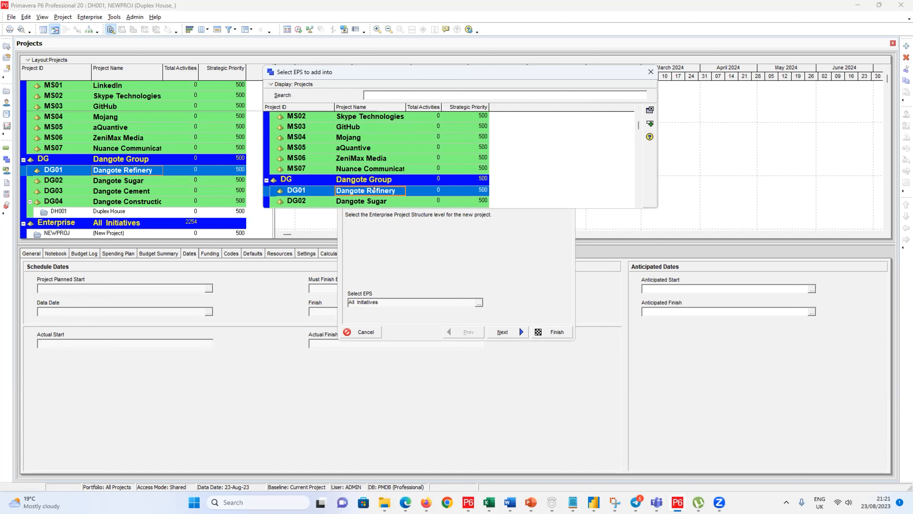
left_click(649, 124)
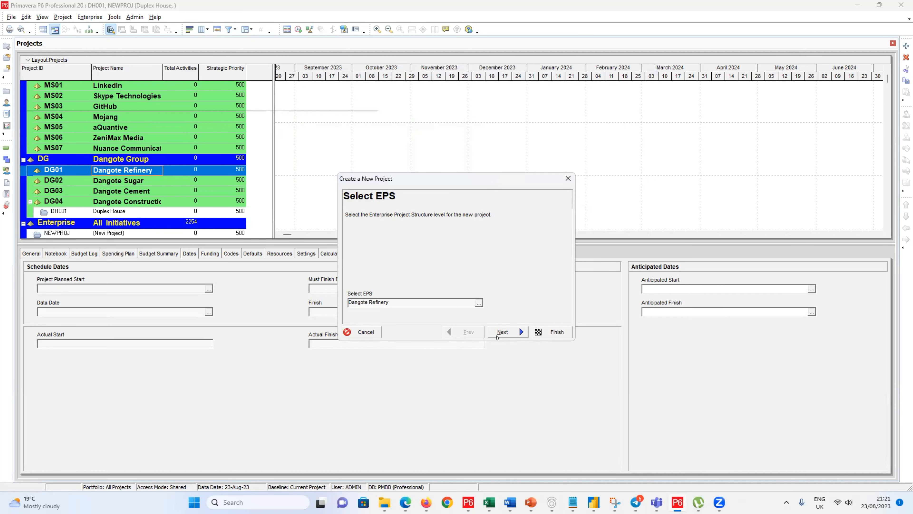
left_click(503, 332)
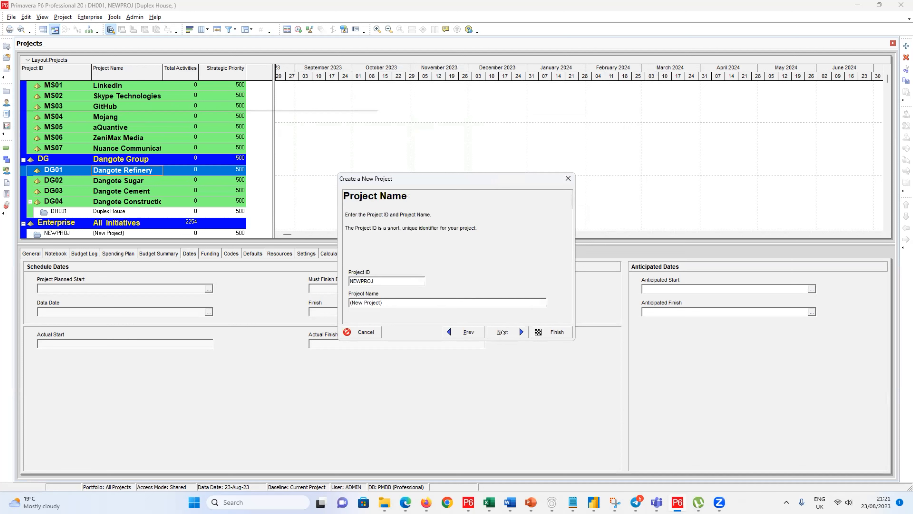
Step: Replace the NEWPROJ defaults with project ID PI001 and name 'Pipeline Installation'
double_click(360, 280)
type("PI000")
key("BackSpace")
type("1")
key("Tab")
type("Pipp")
key("BackSpace")
type("eline Installation")
Step: Keep start date 23-Aug-23, Enterprise as manager and Standard Rate, and finish creating PI001
left_click(491, 332)
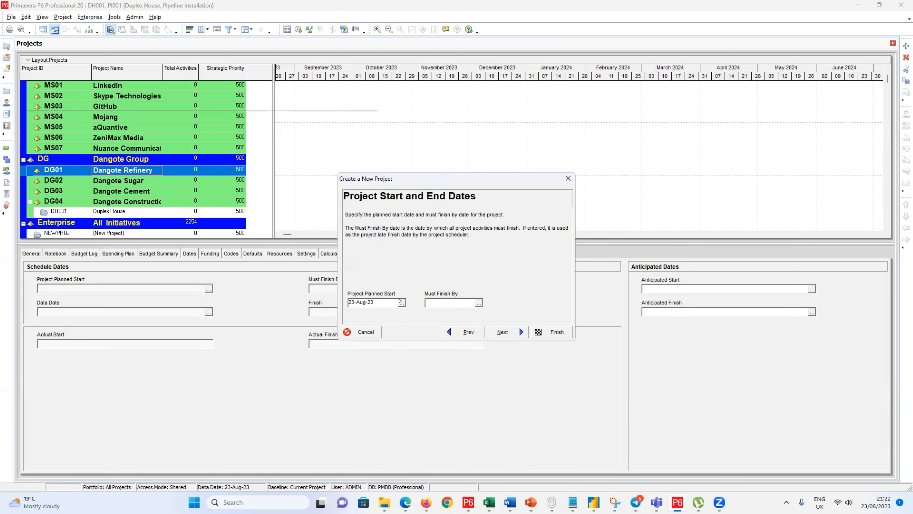
left_click(503, 332)
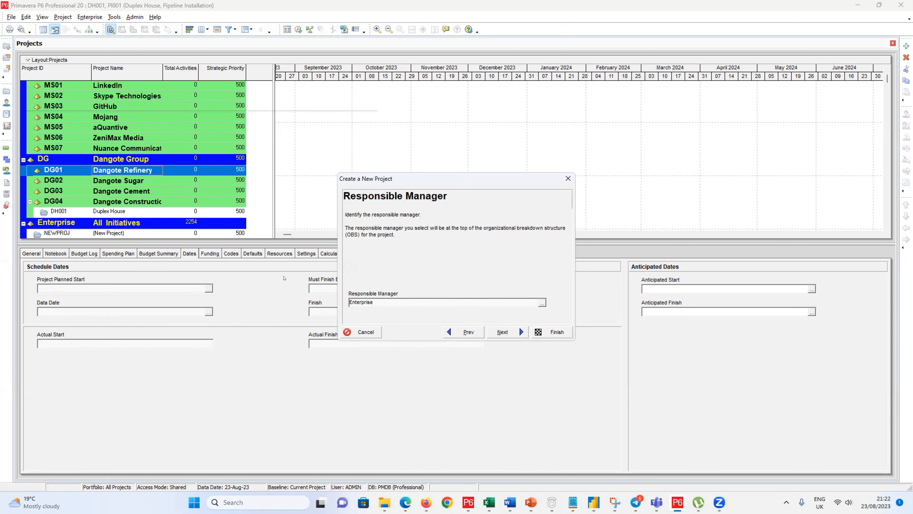
left_click(497, 330)
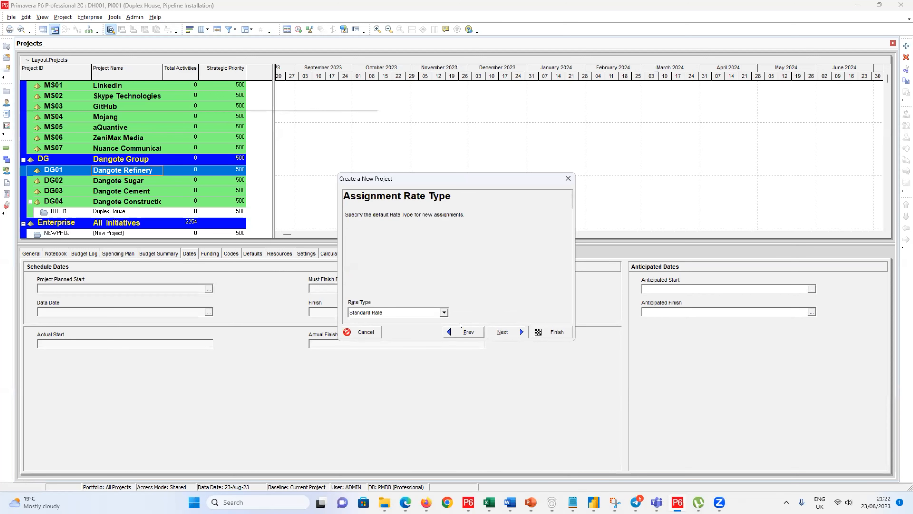
left_click(503, 331)
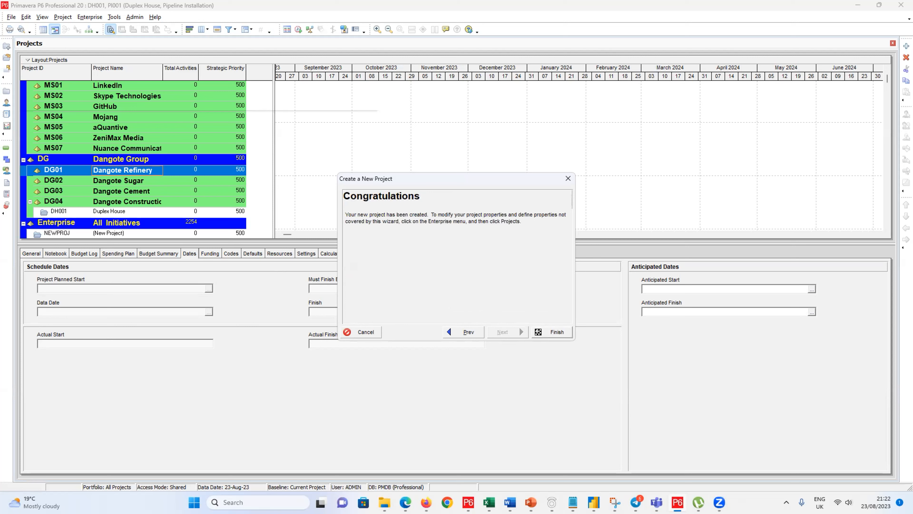
left_click(556, 332)
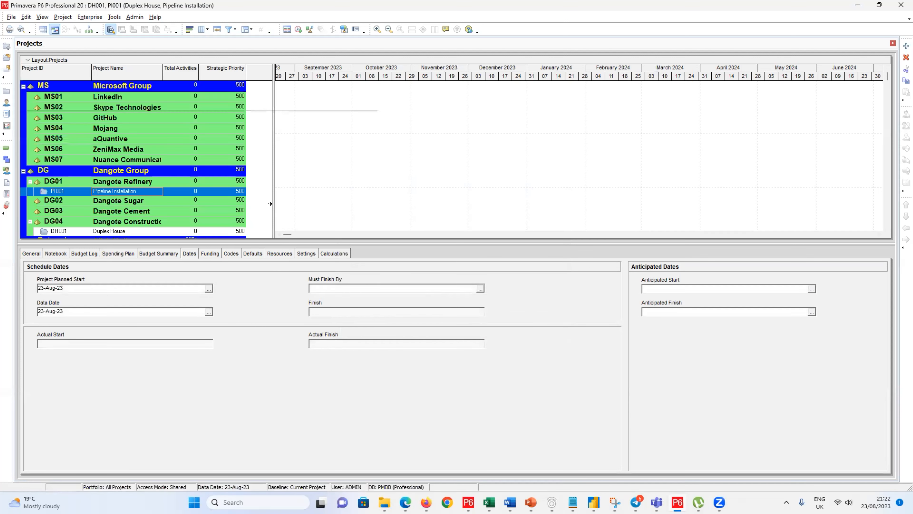
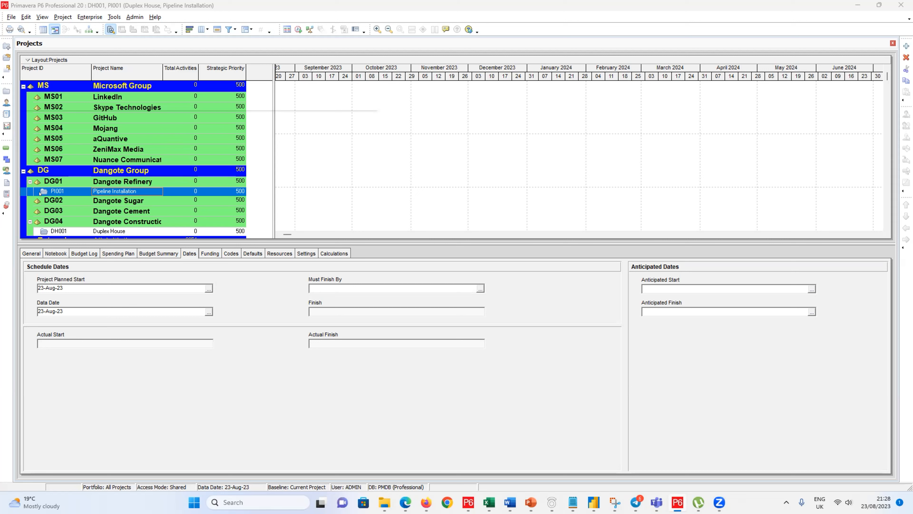
Step: Select the DG02 Dangote Sugar EPS node and bring up its context menu
left_click(56, 201)
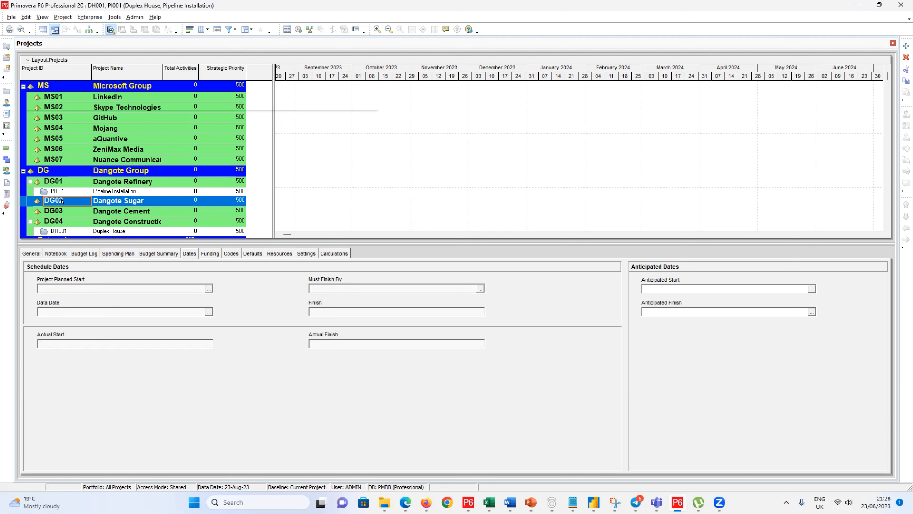
right_click(94, 201)
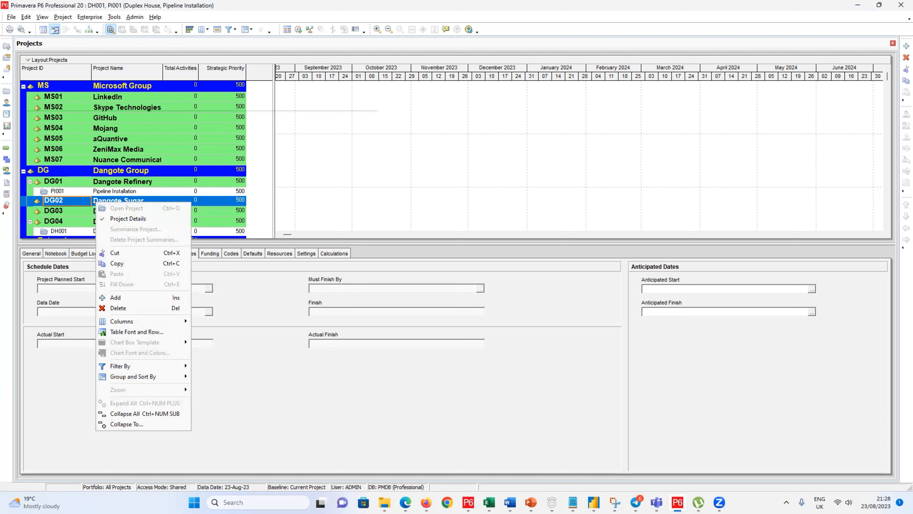
left_click(95, 200)
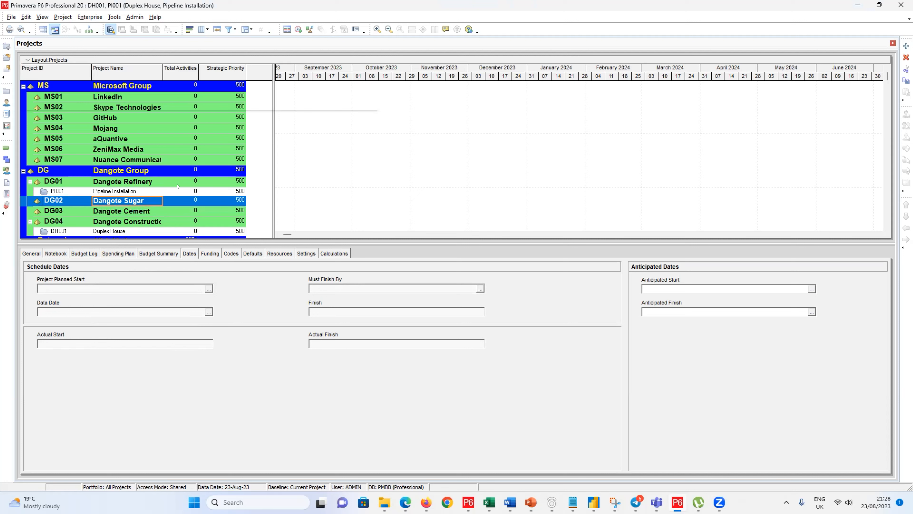
right_click(162, 201)
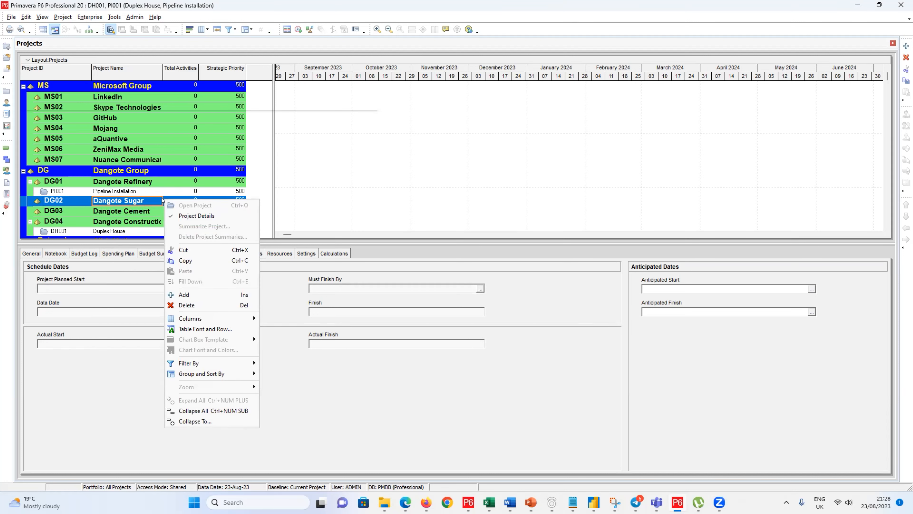
Step: Hide the Project Details pane, leaving the Dangote Sugar name unchanged
left_click(177, 215)
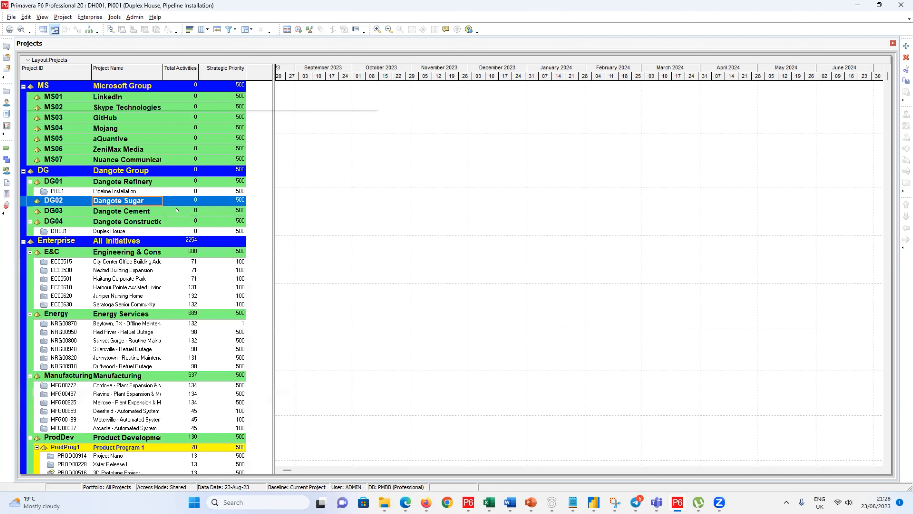
left_click(156, 194)
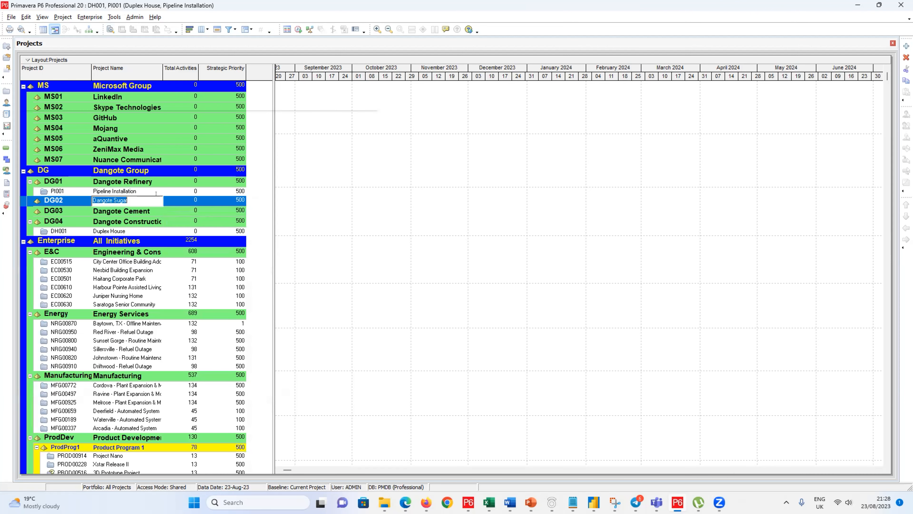
left_click(85, 200)
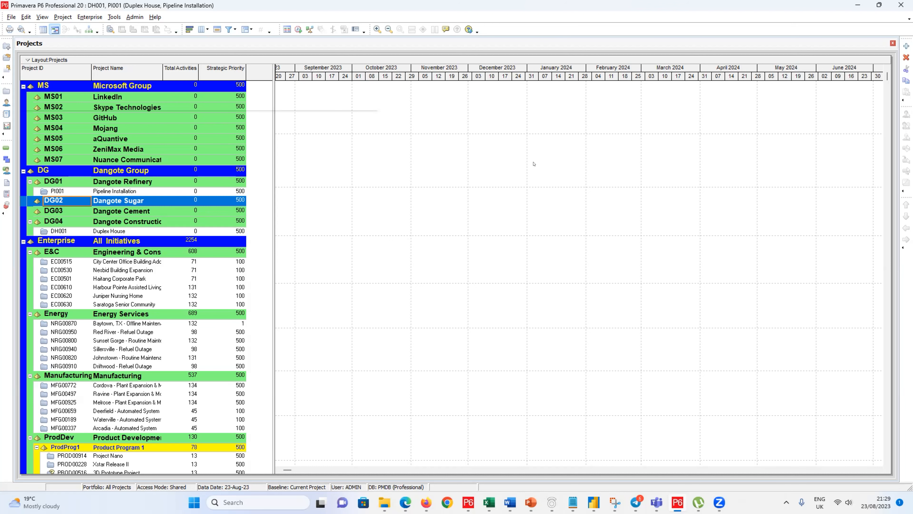
left_click(904, 47)
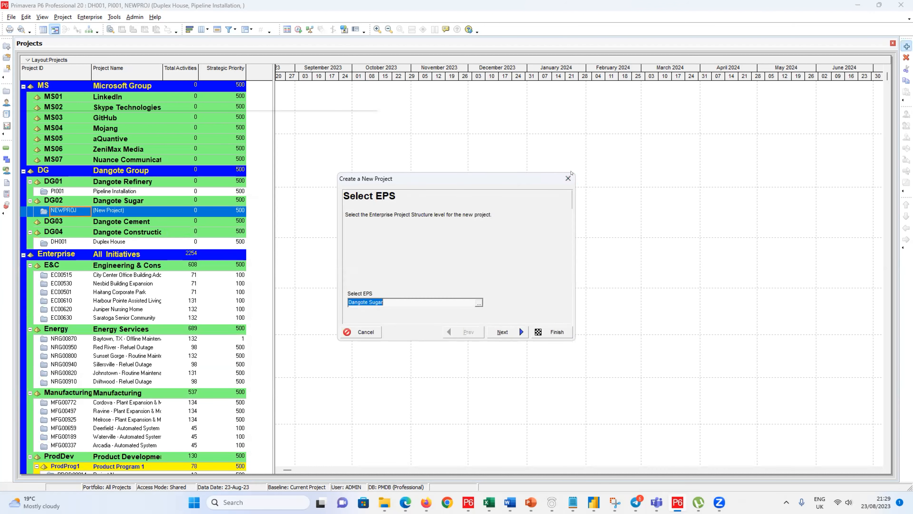
left_click(568, 178)
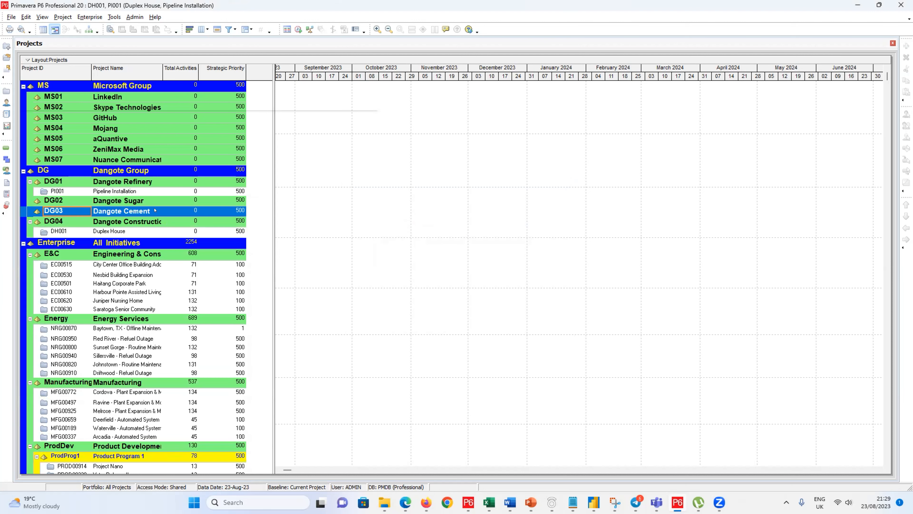
left_click(131, 201)
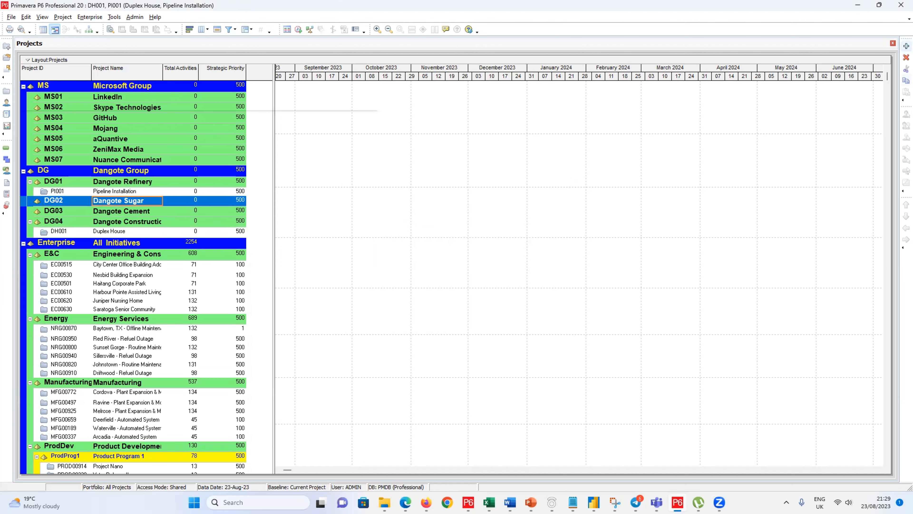
left_click(904, 45)
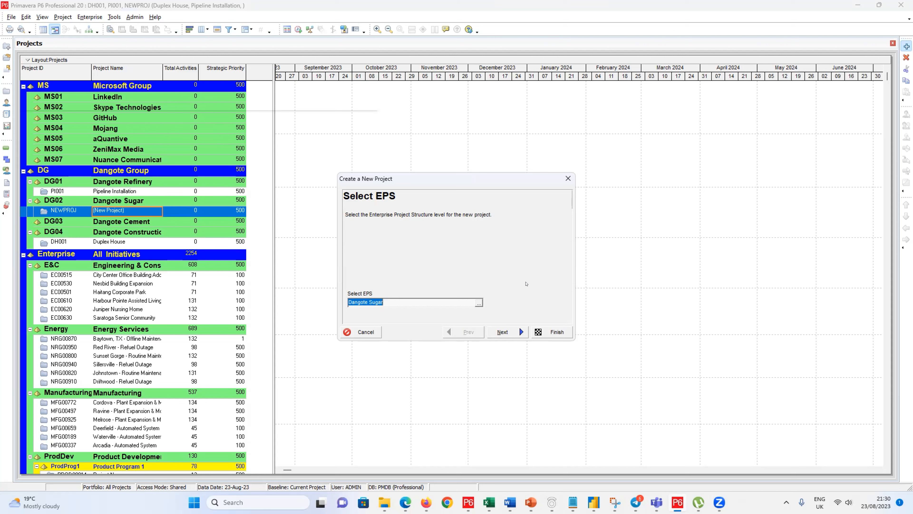
left_click(360, 332)
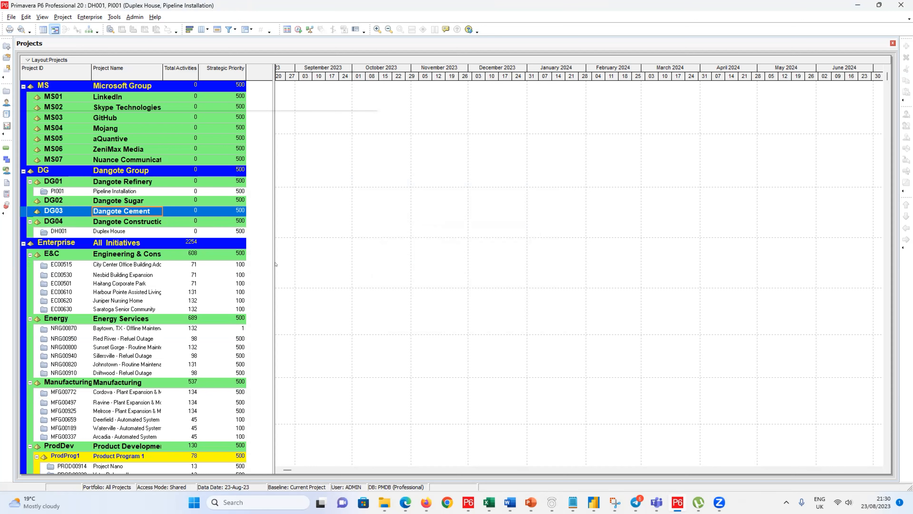
right_click(177, 211)
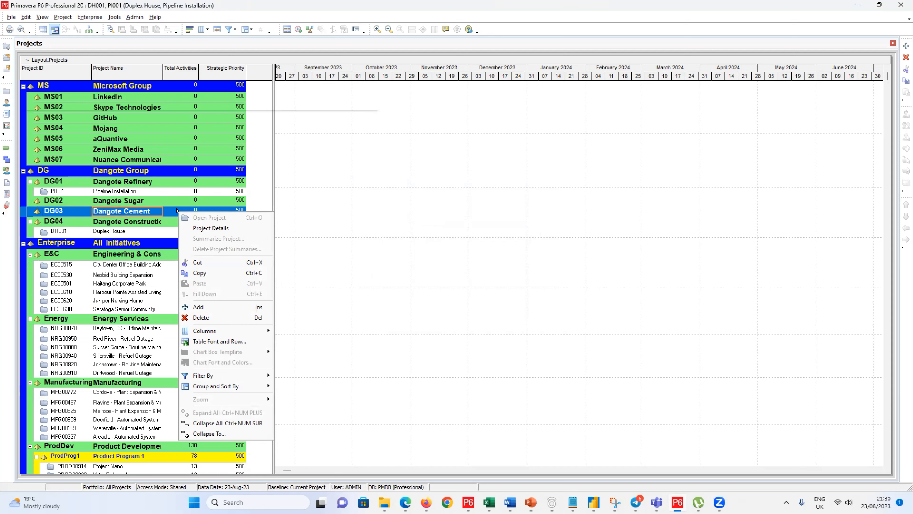
left_click(197, 306)
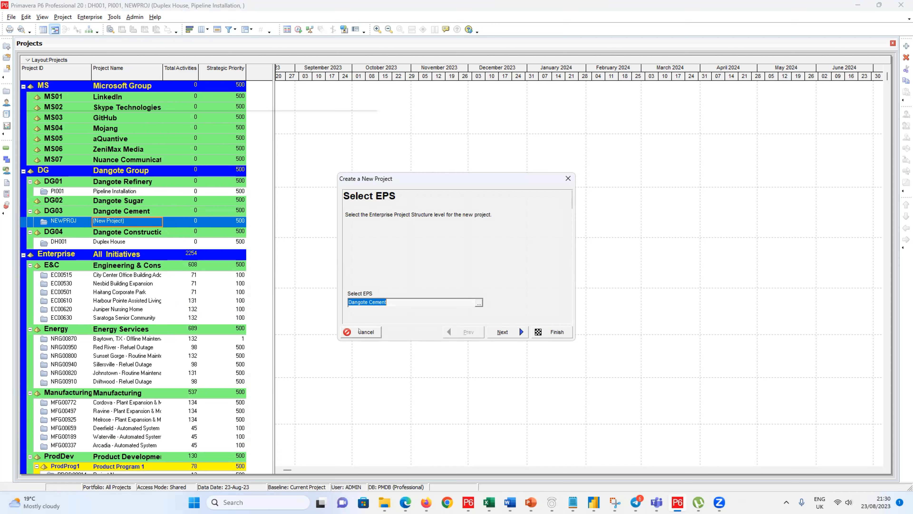
left_click(361, 332)
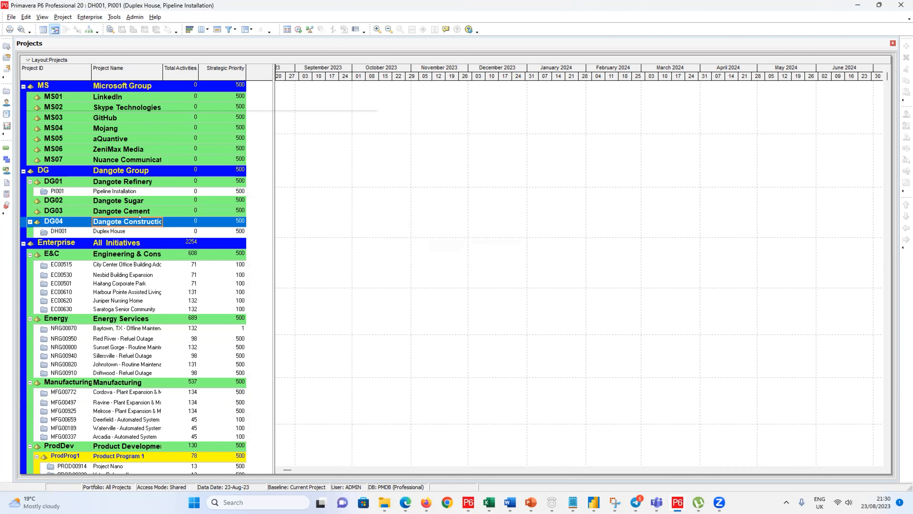
left_click(178, 218)
left_click(130, 222)
key("Insert")
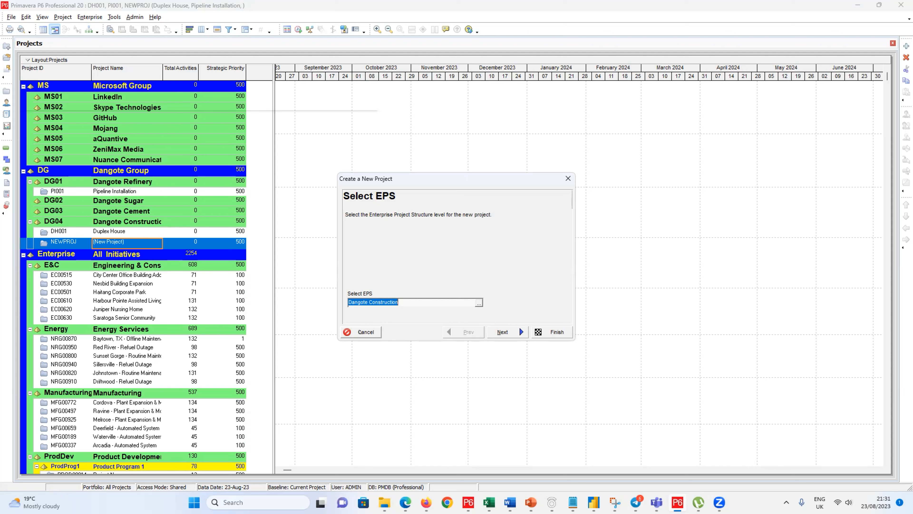
left_click(359, 332)
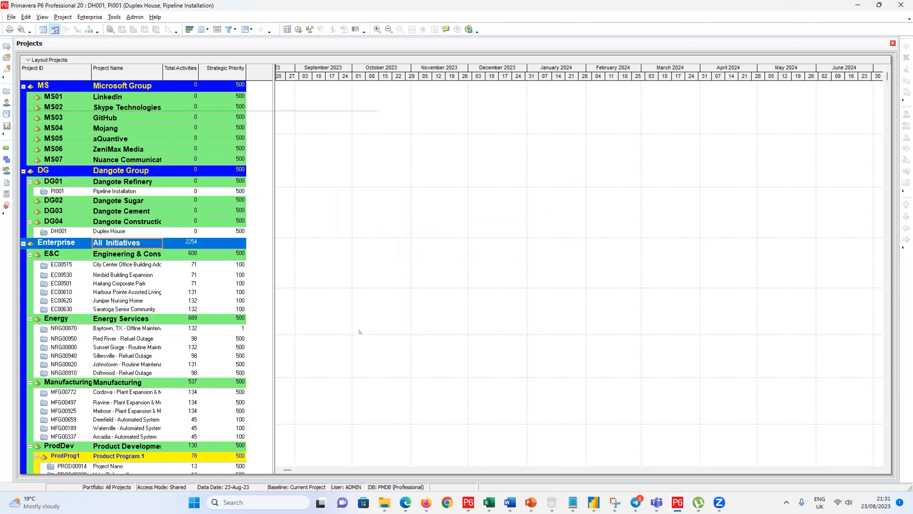
left_click(175, 231)
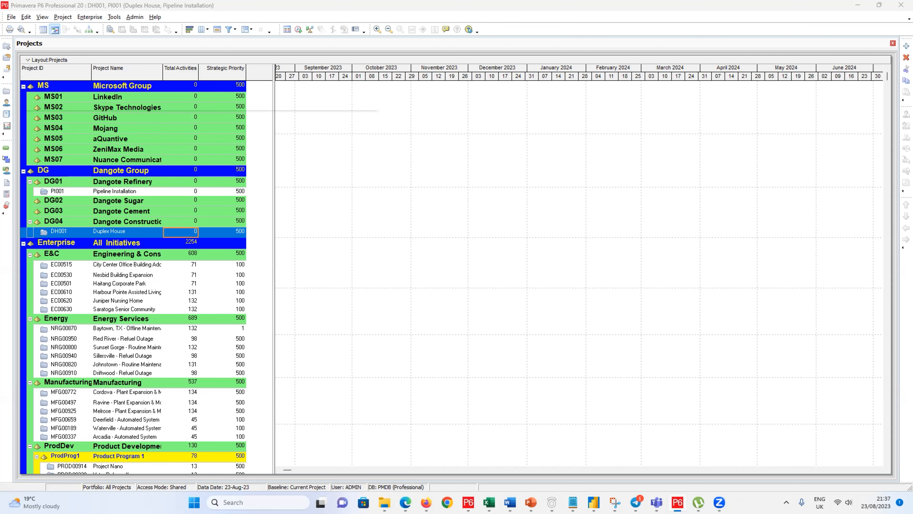
Step: Open the WBS window, then bring the Projects list back to the front
left_click(4, 158)
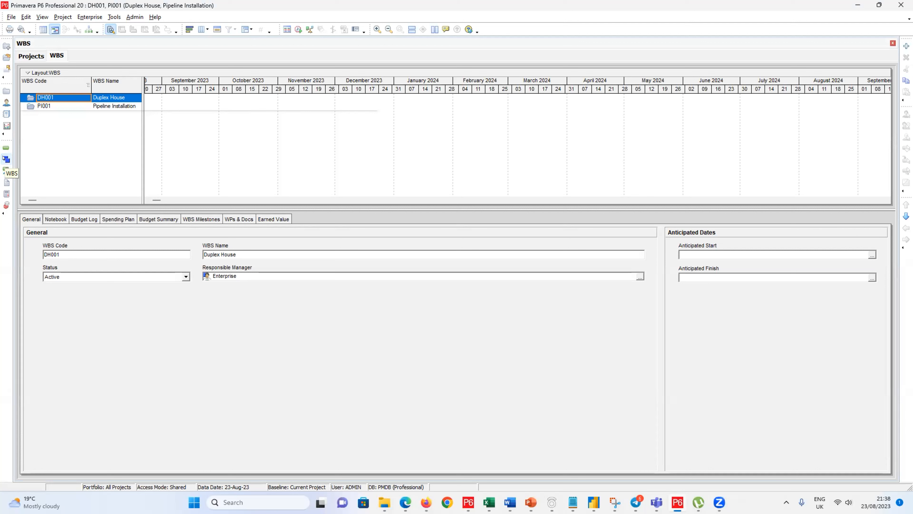
left_click(32, 55)
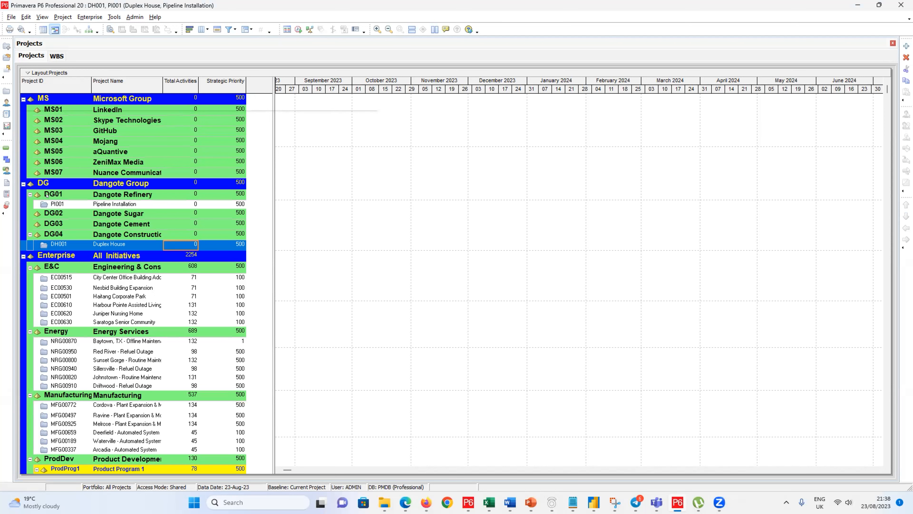
Step: Select DH001 Duplex House, view its WBS, then return to the Projects list
left_click(56, 244)
left_click(5, 160)
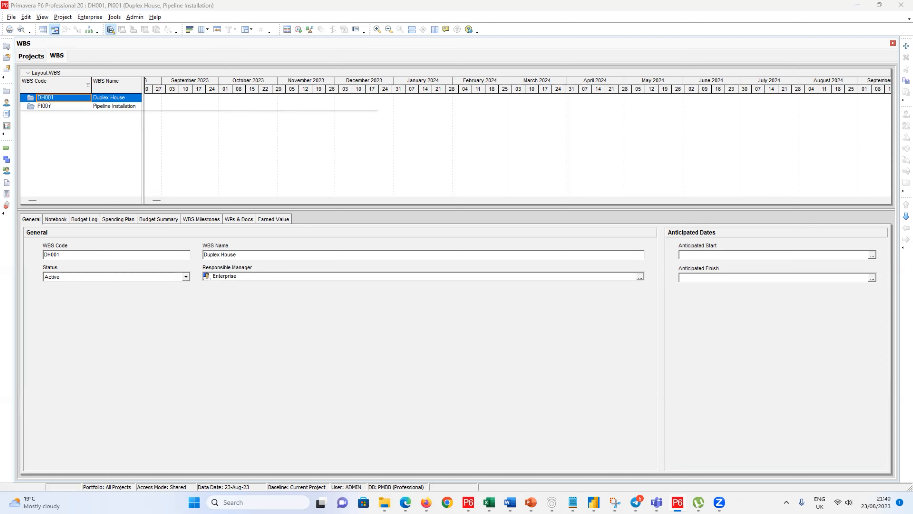
left_click(32, 56)
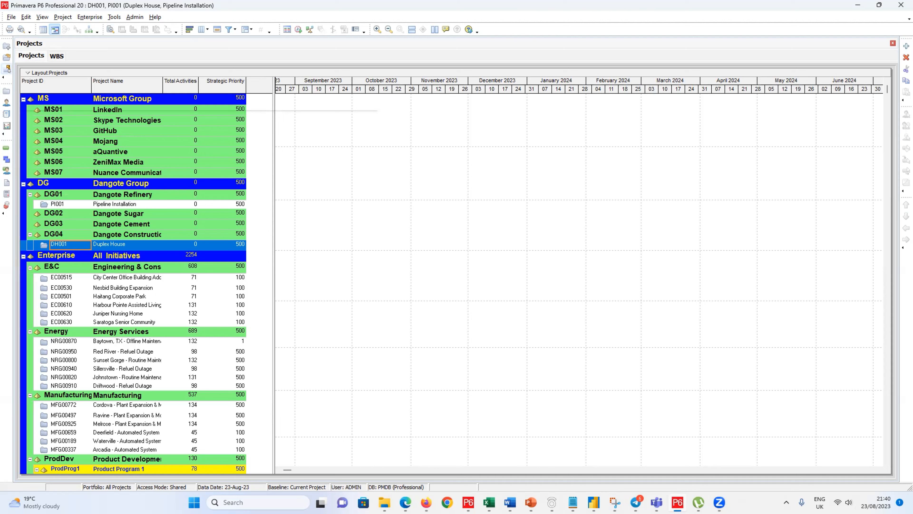
Step: Request closing all open projects, DH001 and PI001
left_click(7, 68)
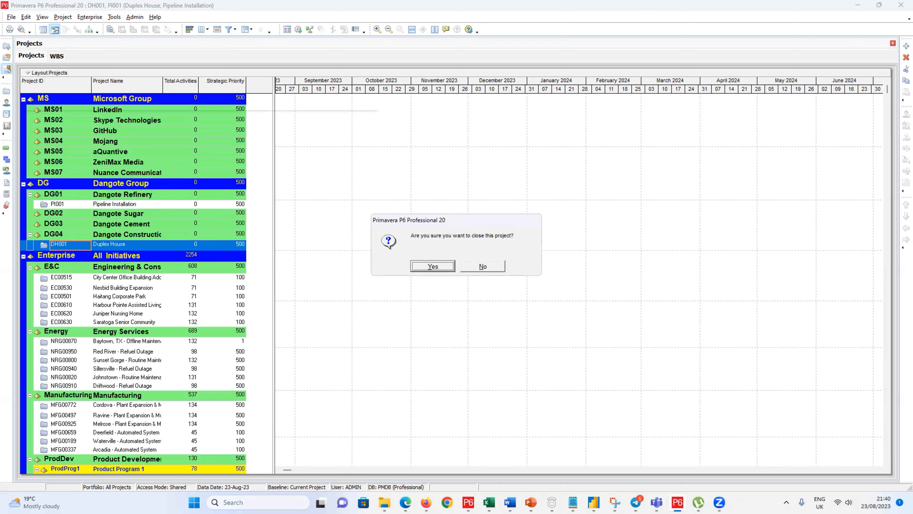
Step: Confirm closing the open projects so no current project remains
left_click(432, 266)
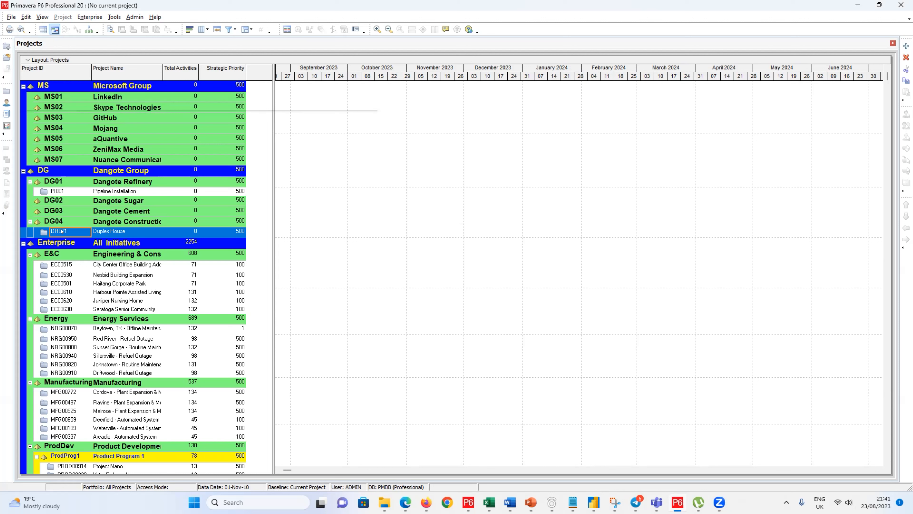
Step: Open only the DH001 Duplex House project through File > Open
left_click(62, 230)
left_click(110, 231)
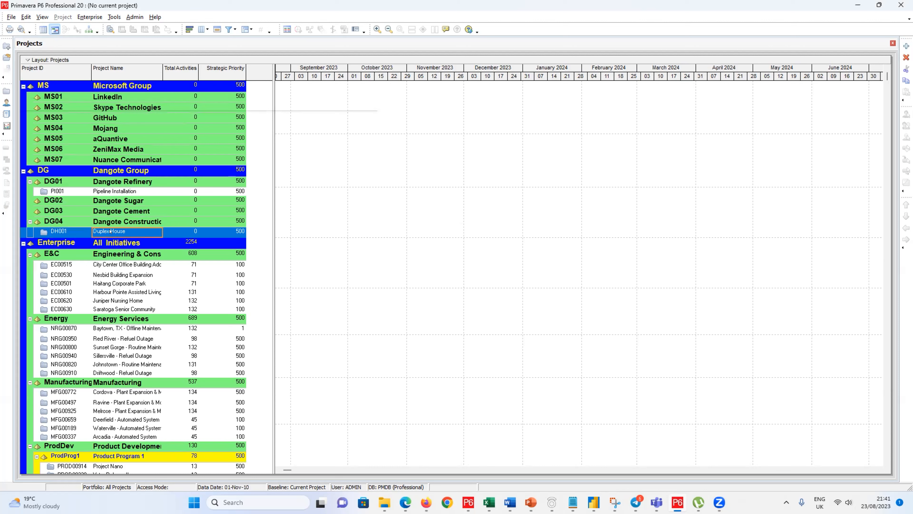
left_click(12, 17)
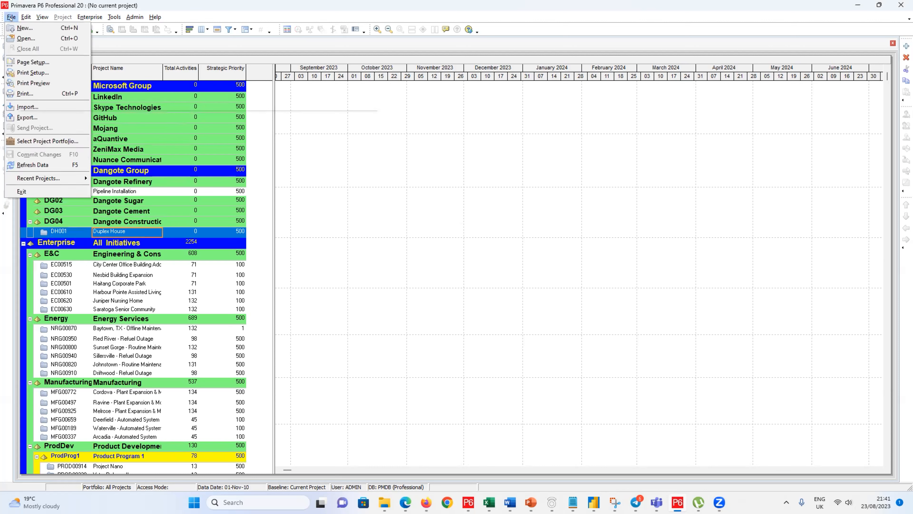
left_click(18, 38)
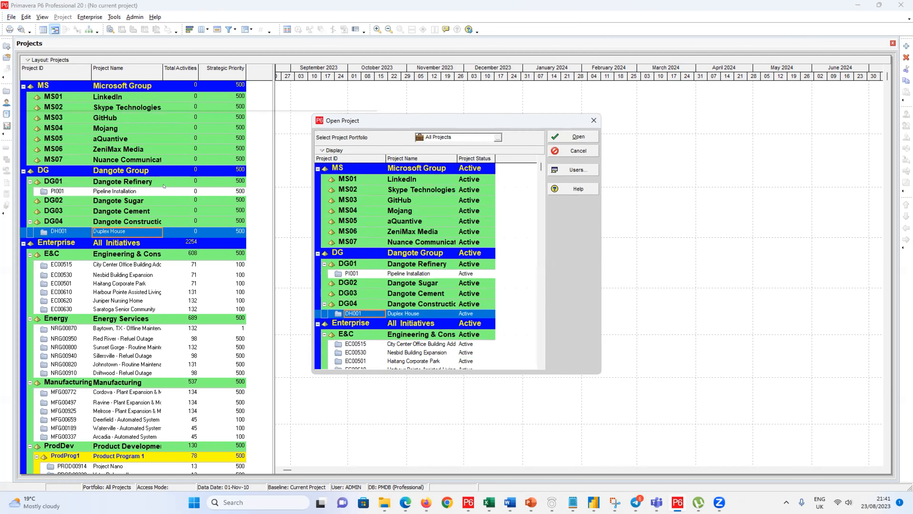
left_click(565, 136)
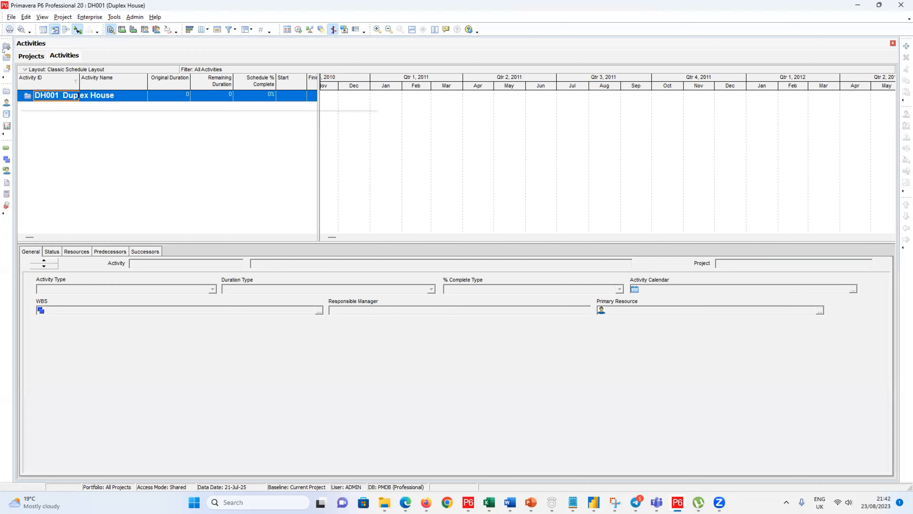
left_click(4, 69)
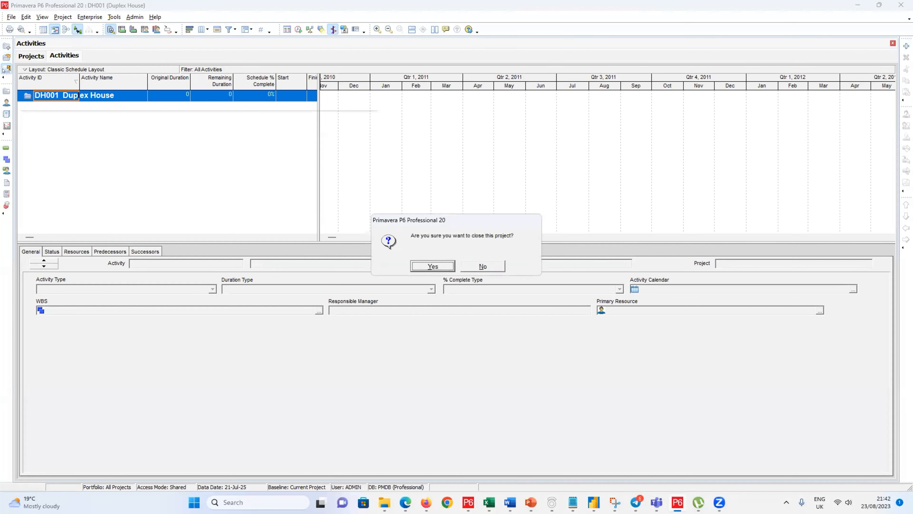
left_click(433, 266)
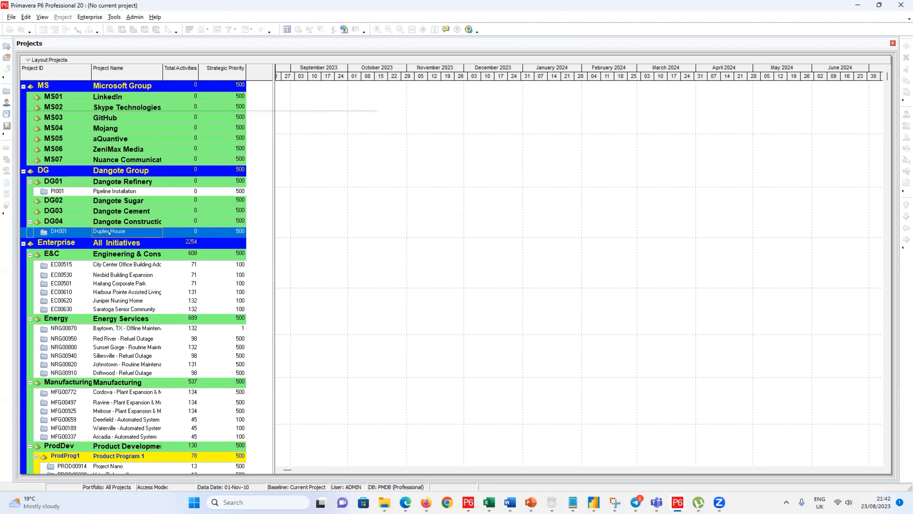
left_click(4, 57)
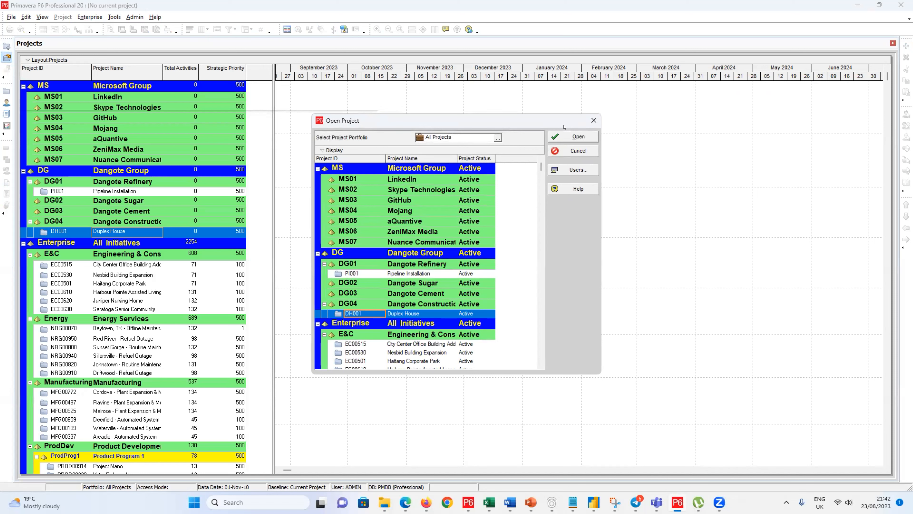
left_click(565, 135)
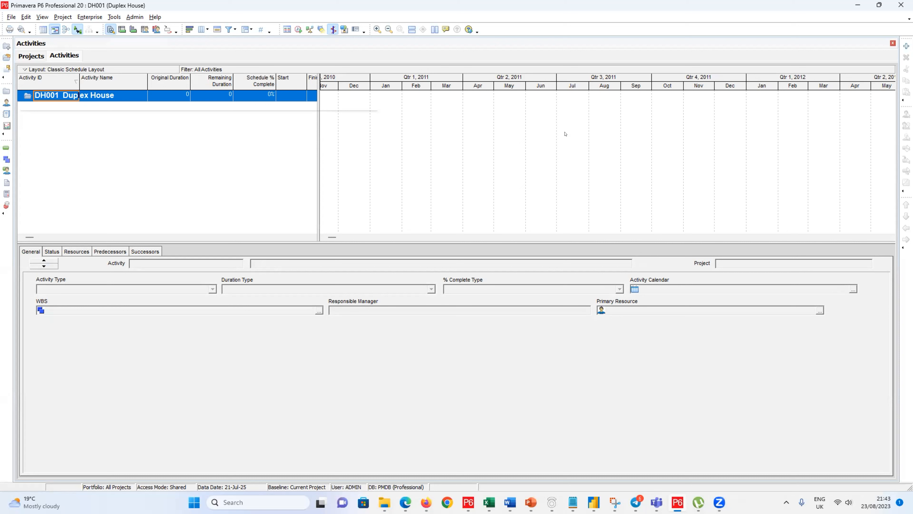
left_click(4, 70)
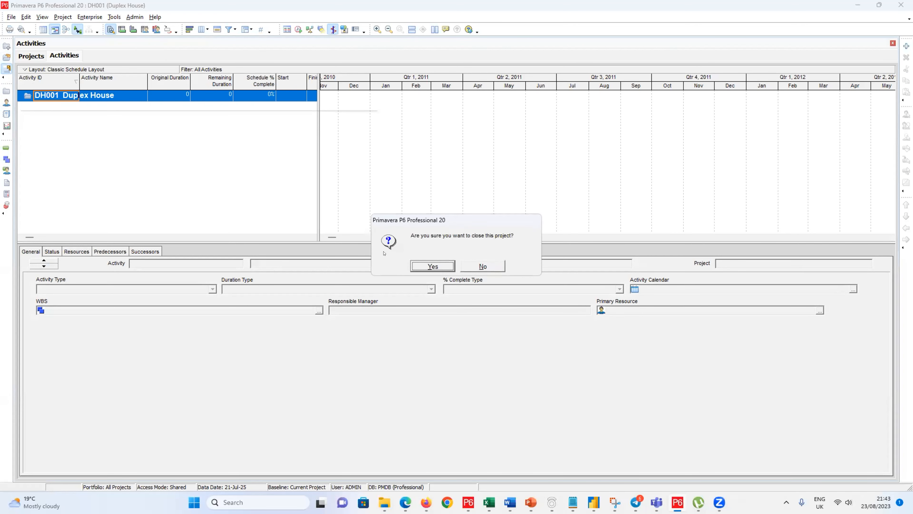
left_click(415, 266)
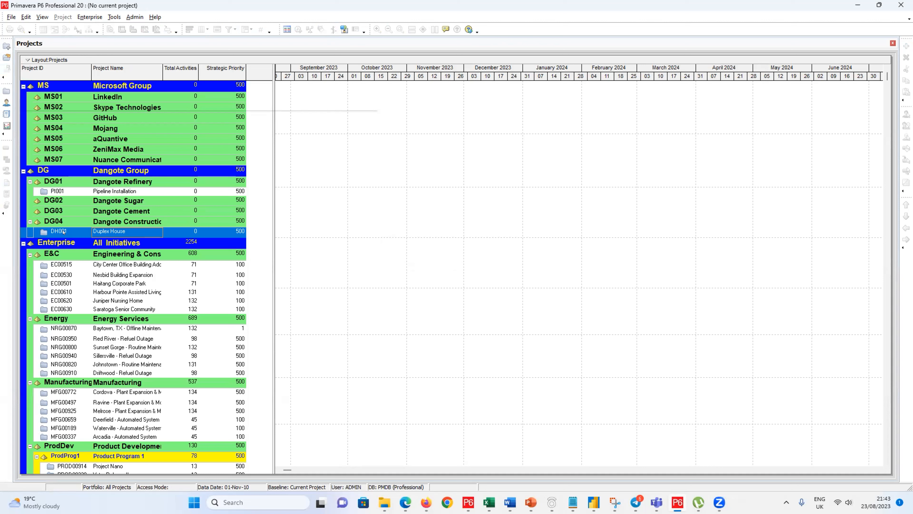
key("ctrl+o")
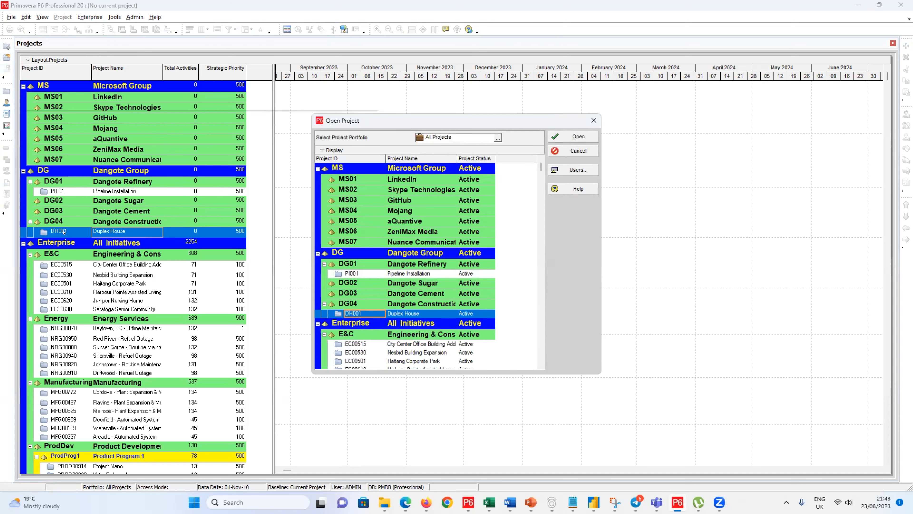
left_click(556, 139)
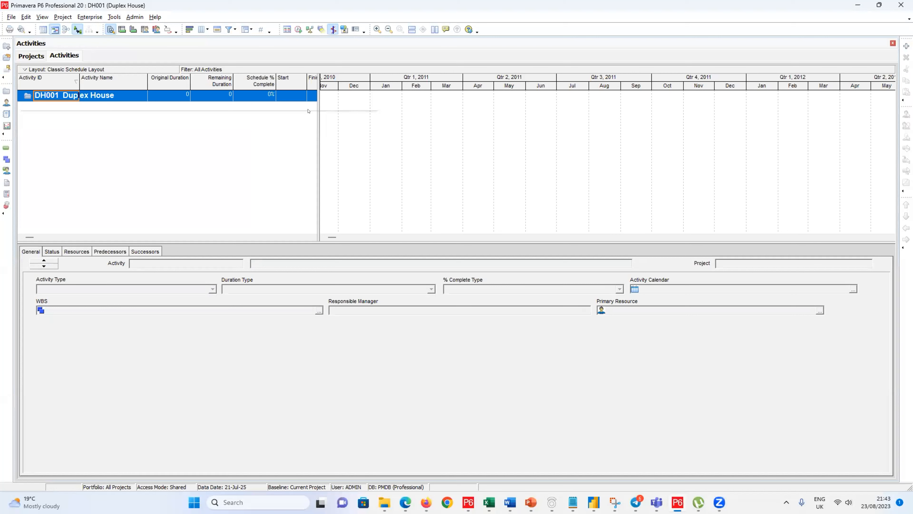
left_click(8, 68)
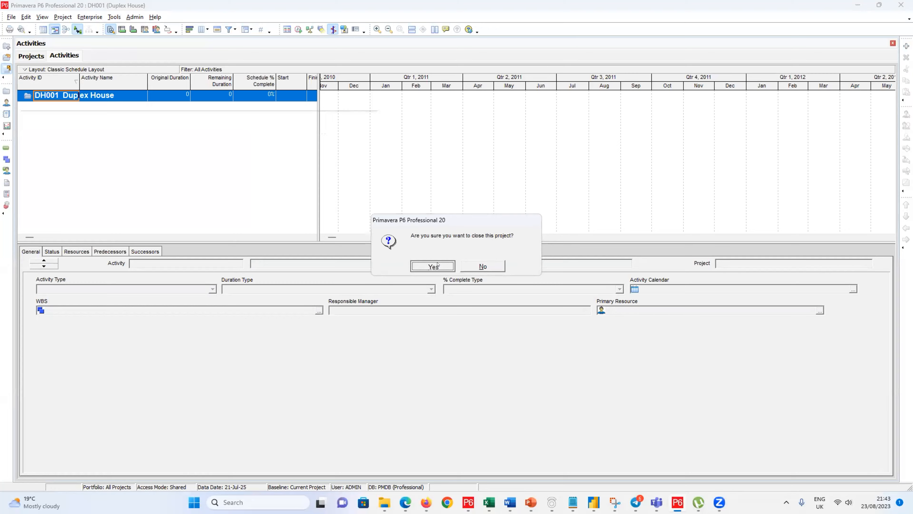
left_click(434, 266)
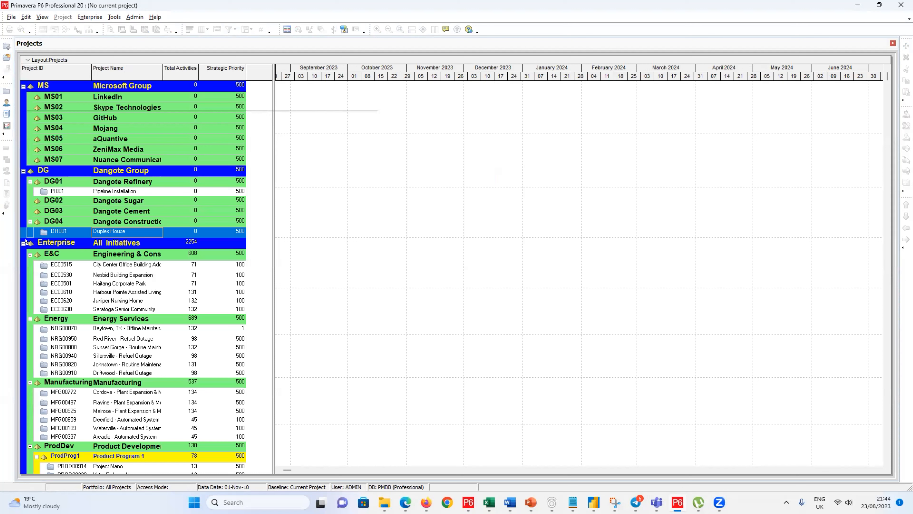
right_click(42, 233)
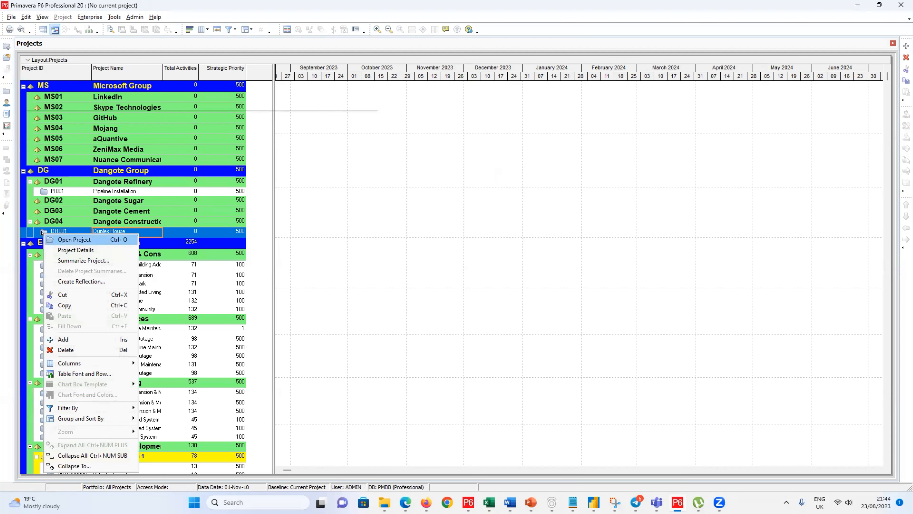
left_click(55, 239)
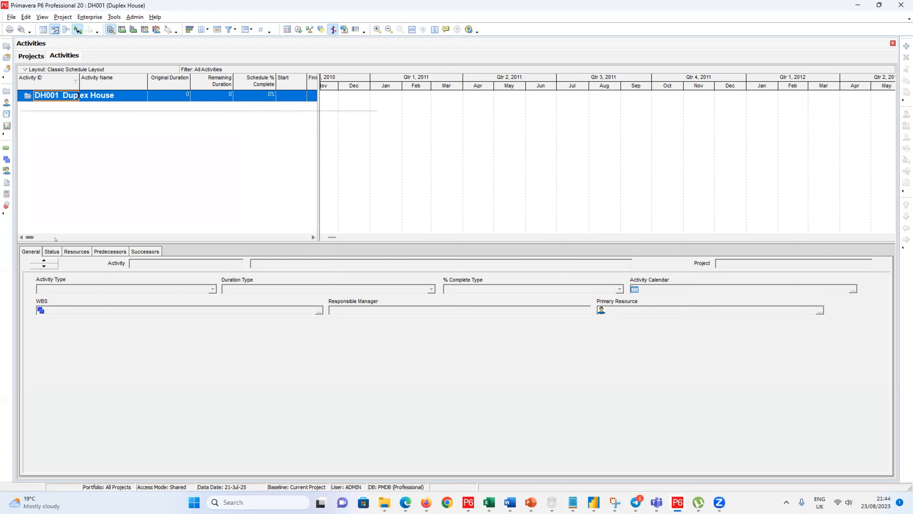
Step: Show Duplex House's WBS and widen its table to reveal Total Activities
left_click(4, 160)
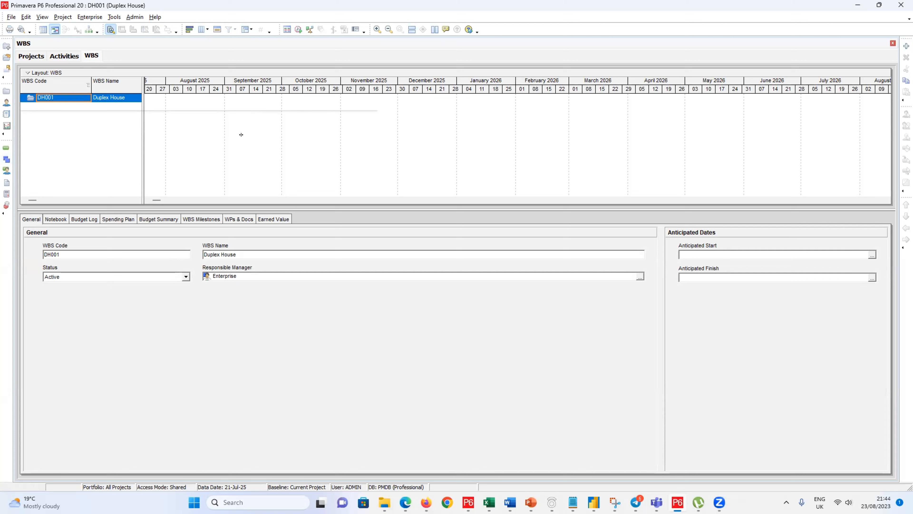
left_click_drag(242, 135, 242, 134)
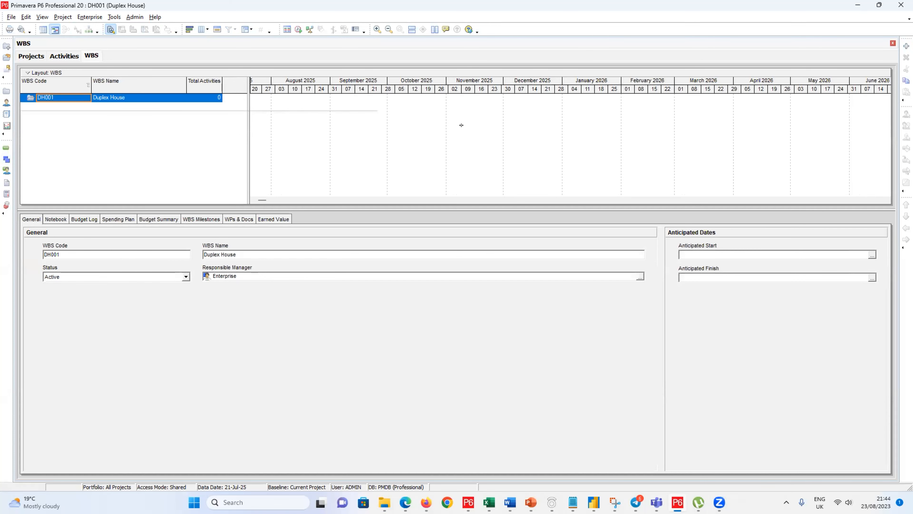
left_click_drag(433, 127, 433, 127)
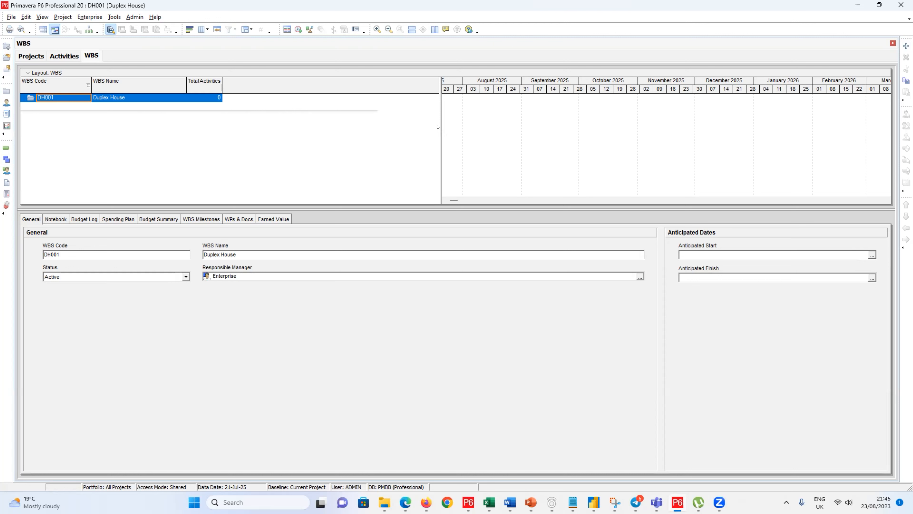
Step: Add WBS element DH001.1 under the DH001 root and name it 'Survey'
right_click(61, 96)
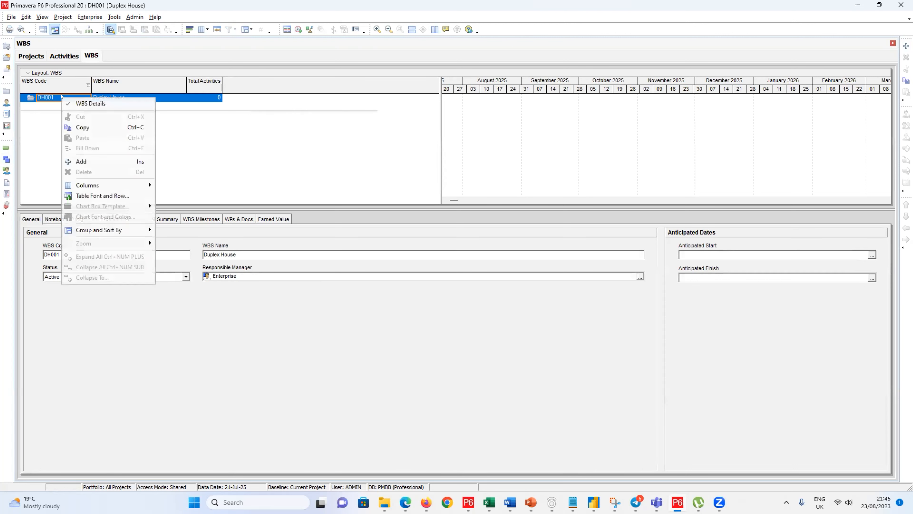
left_click(83, 161)
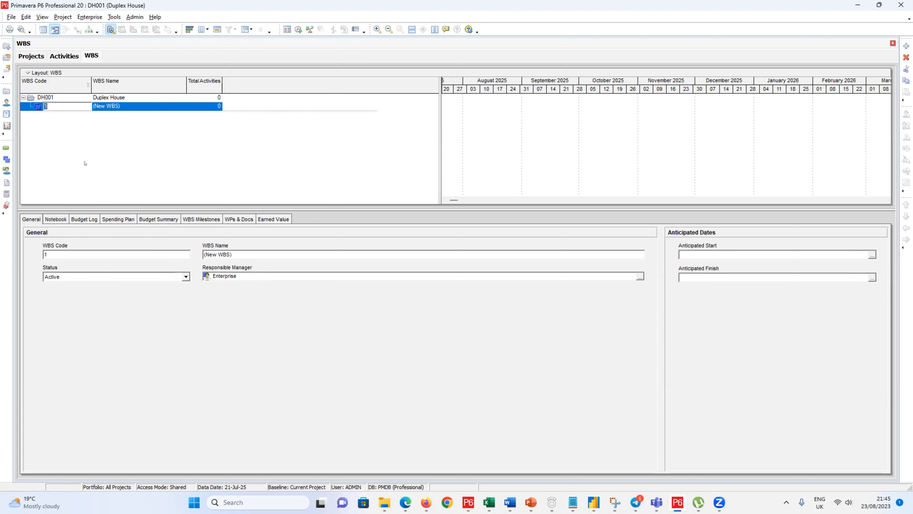
key("Return")
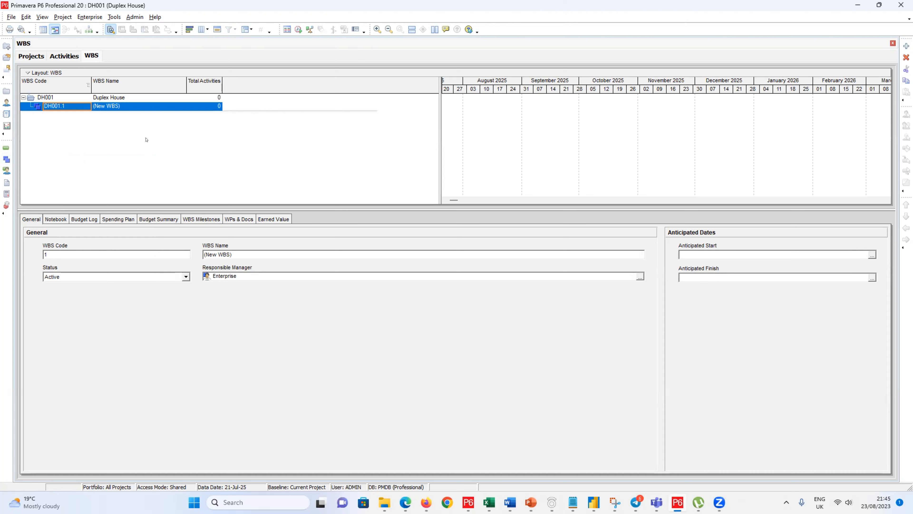
left_click(117, 103)
left_click(118, 104)
left_click_drag(117, 104, 72, 110)
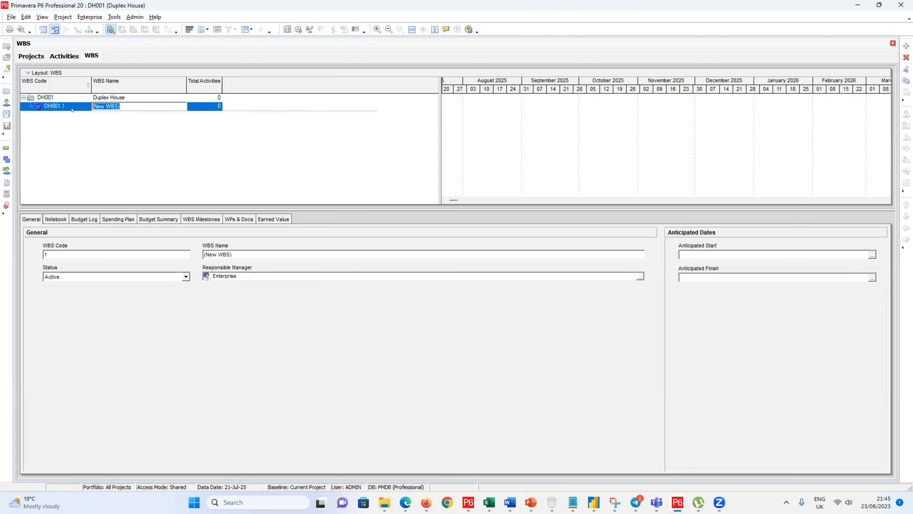
type("Survey")
key("Return")
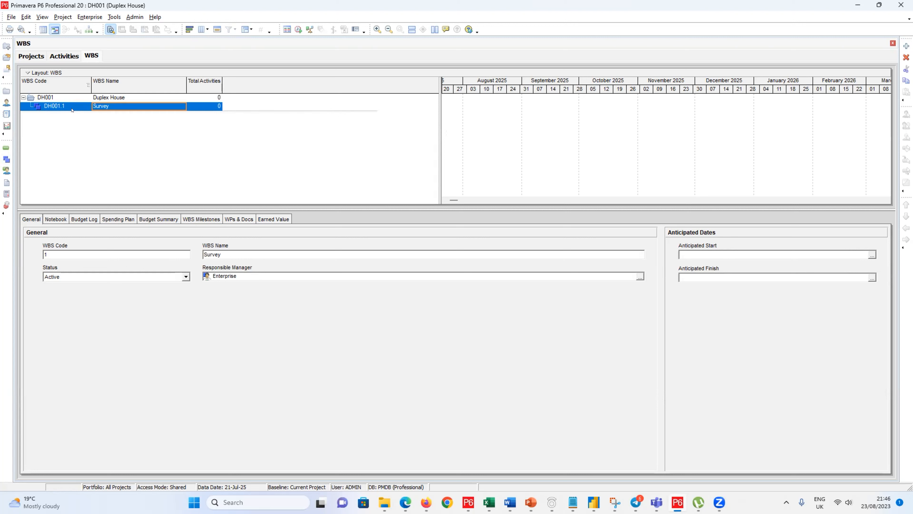
left_click(47, 96)
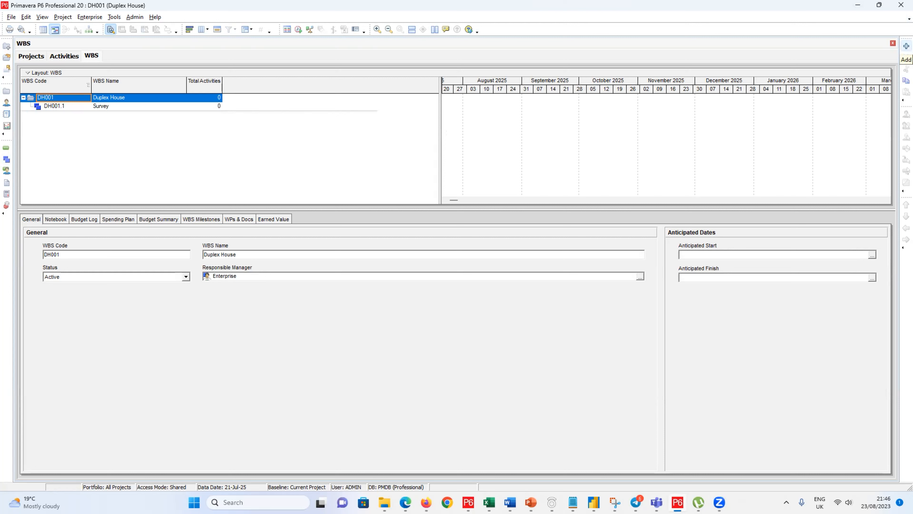
Step: Add WBS element DH001.2 with code 2, named 'Design/ Engineering'
left_click(906, 46)
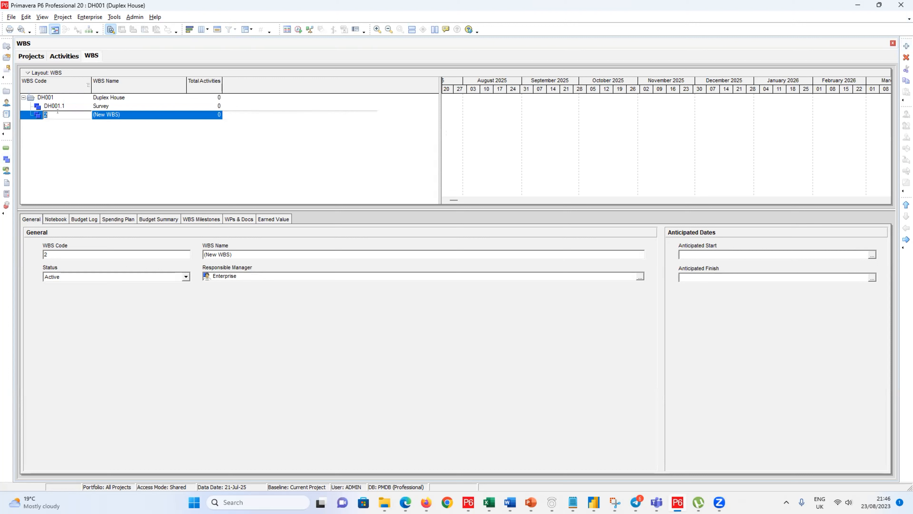
key("Return")
left_click(102, 114)
double_click(104, 114)
left_click(105, 113)
left_click_drag(119, 114, 88, 109)
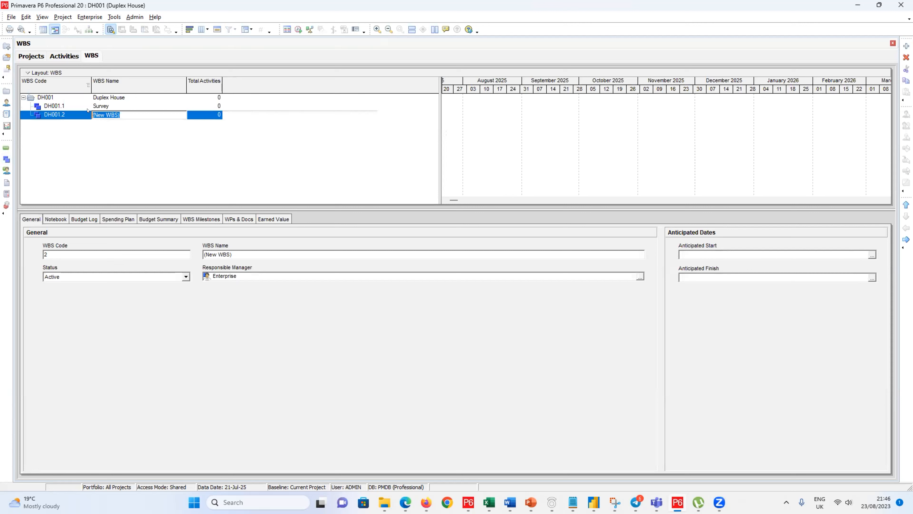
type("Design Engineering")
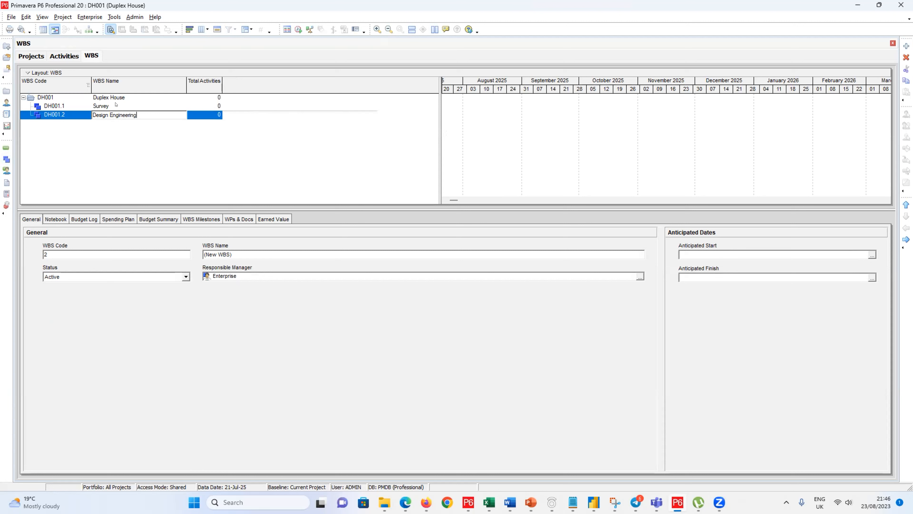
type("/")
key("Return")
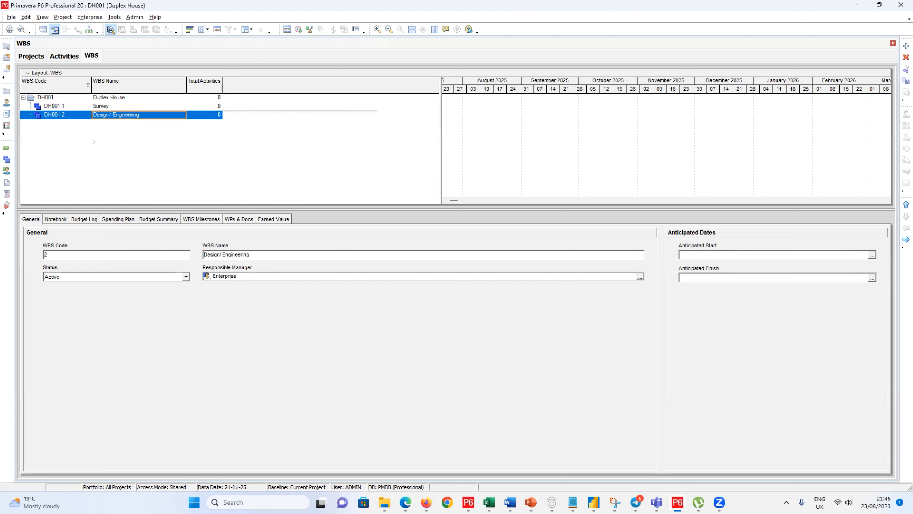
left_click(49, 96)
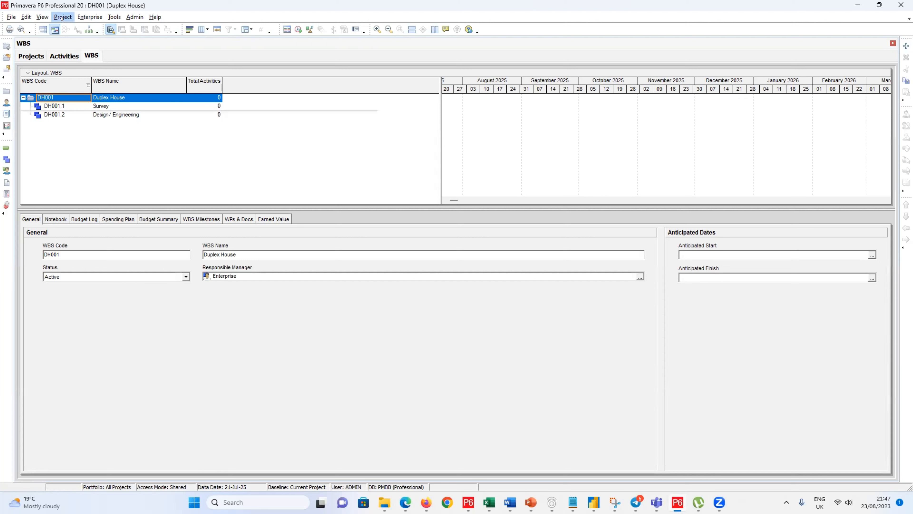
Step: Add a new WBS element under Duplex House, accepting the default code 3
left_click(9, 17)
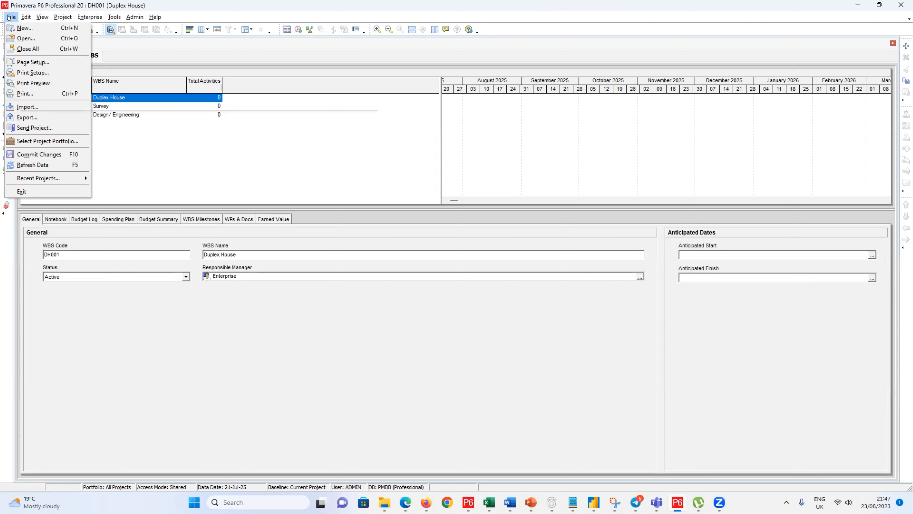
mouse_move(24, 17)
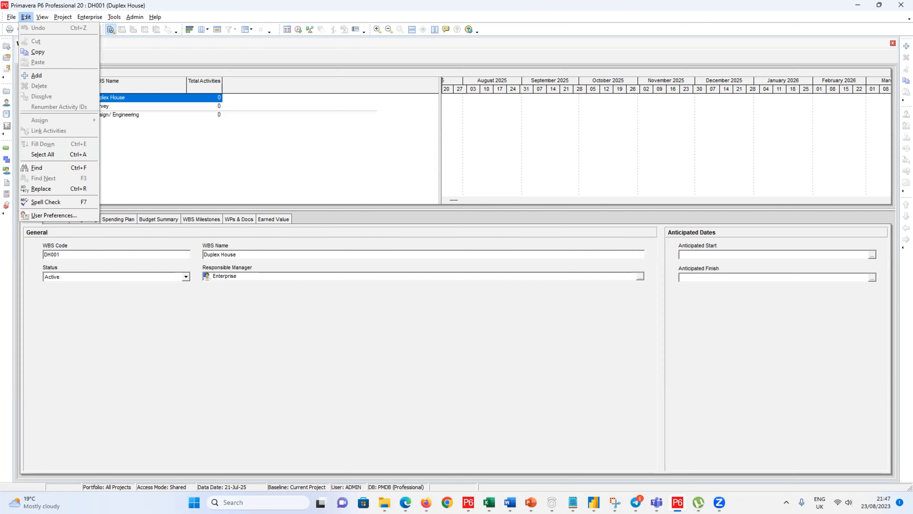
left_click(37, 75)
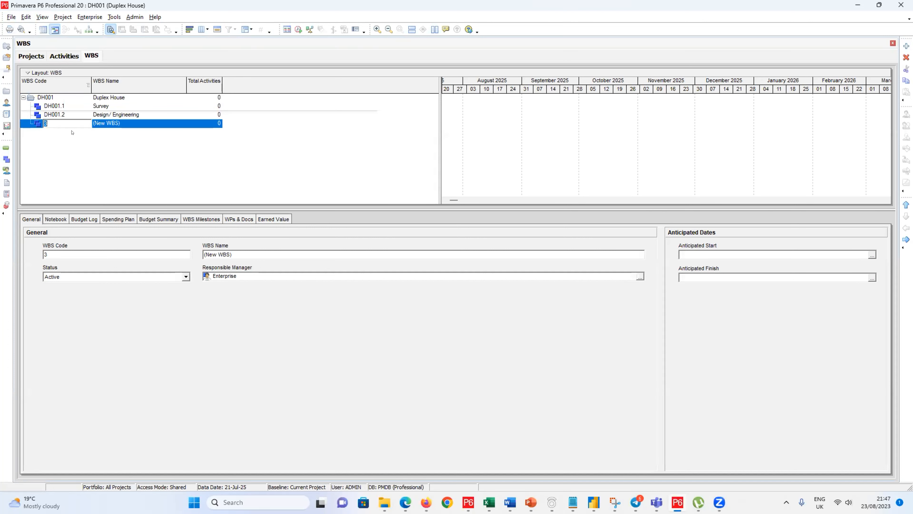
key("Return")
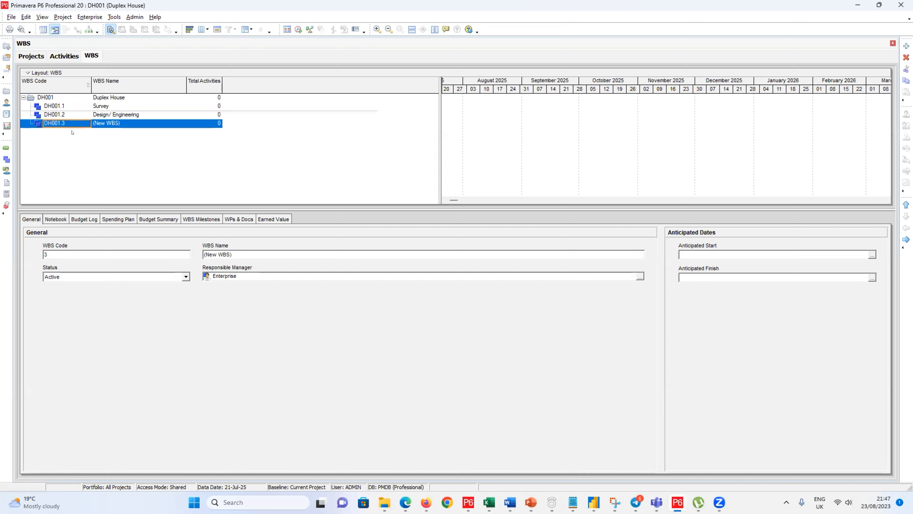
Step: Name DH001.3 'Procurement/Supply Chain/Buyer' and reselect the Duplex House root
double_click(103, 124)
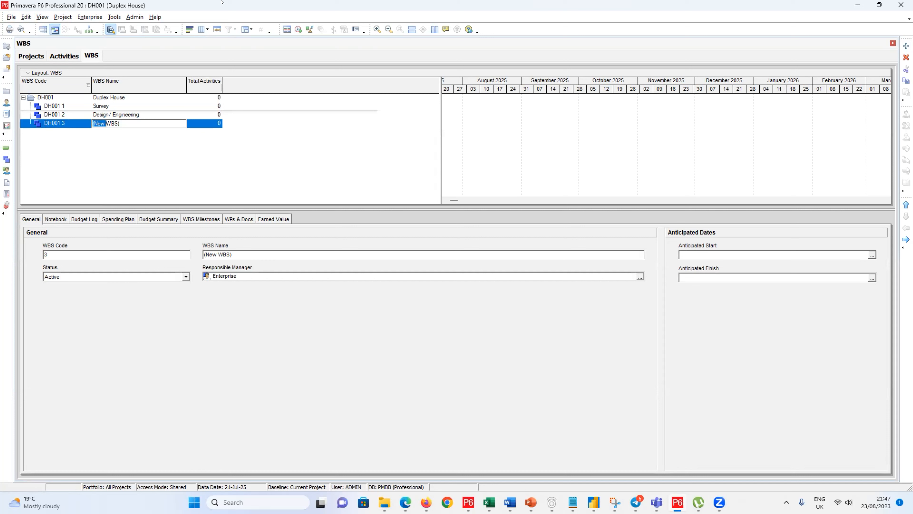
left_click_drag(155, 122, 51, 107)
type("Procurement/SU")
key("BackSpace")
type("upply Chain/Buyer")
key("Return")
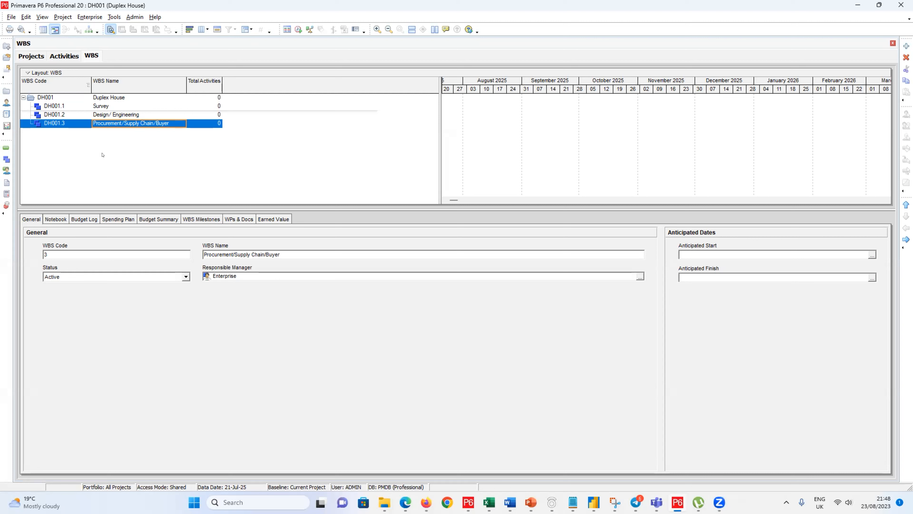
left_click(49, 97)
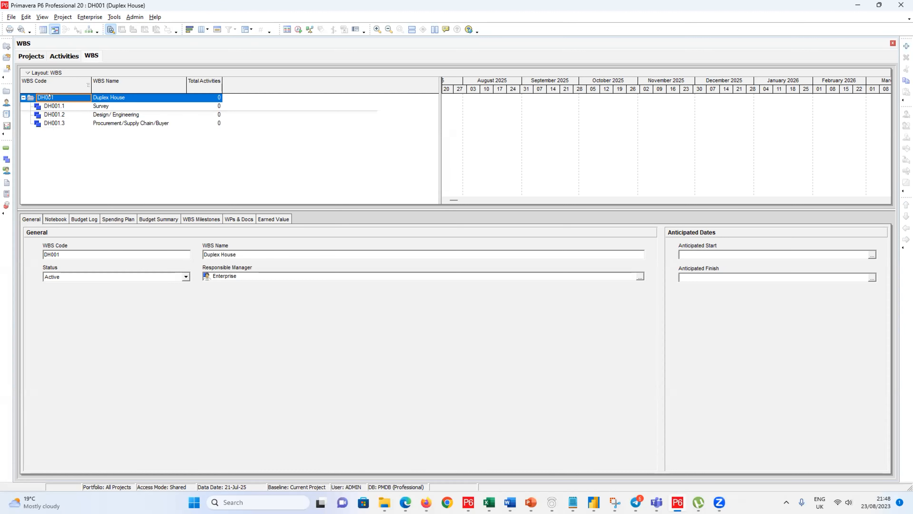
Step: Add element DH001.4 named Construction, then request its deletion
key("Insert")
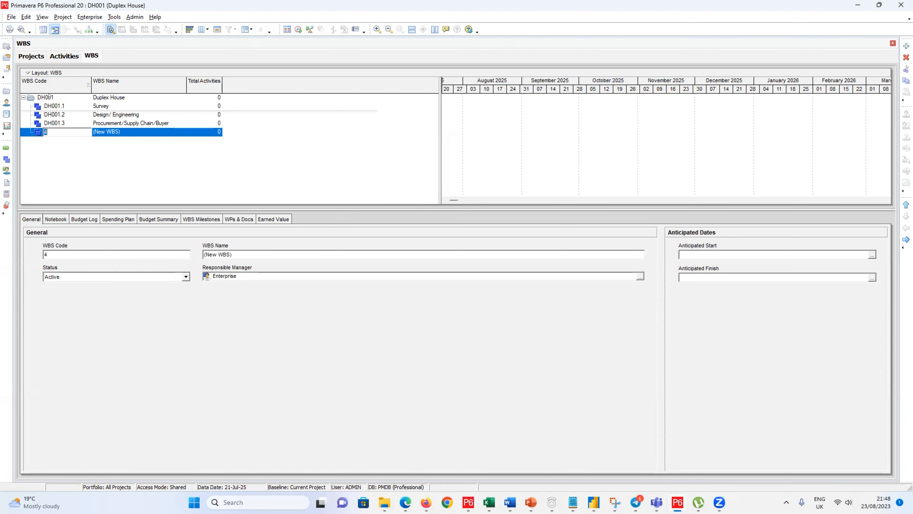
key("Return")
left_click(132, 132)
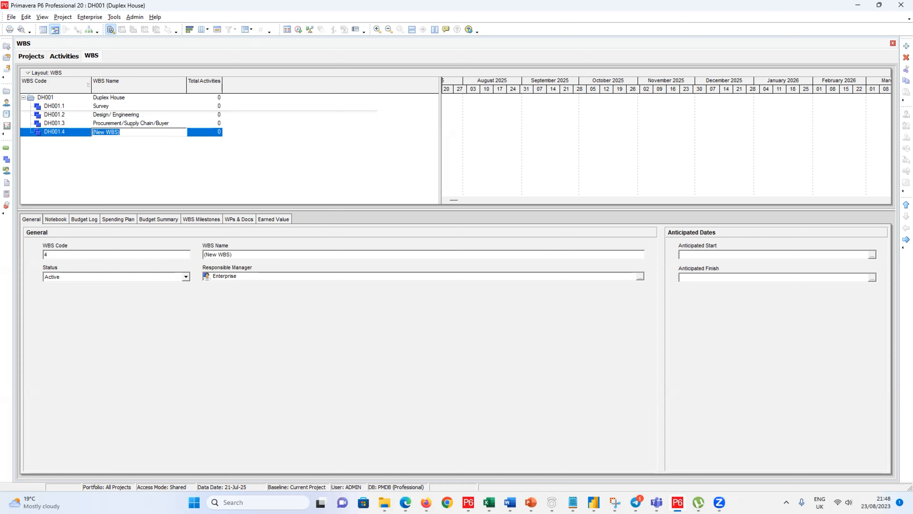
type("Construction")
key("Return")
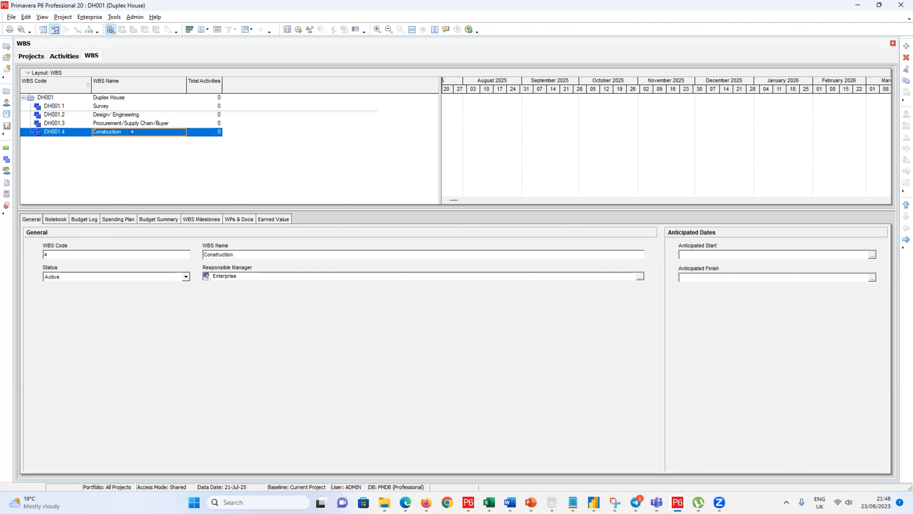
key("Delete")
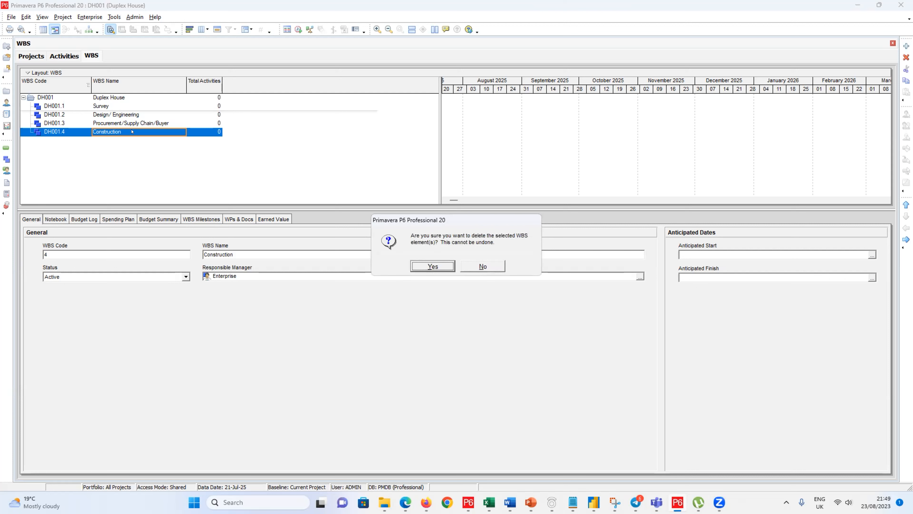
Step: Confirm deleting Construction and add child DH001.3.1 under Procurement/Supply Chain/Buyer, keeping code 1
key("Return")
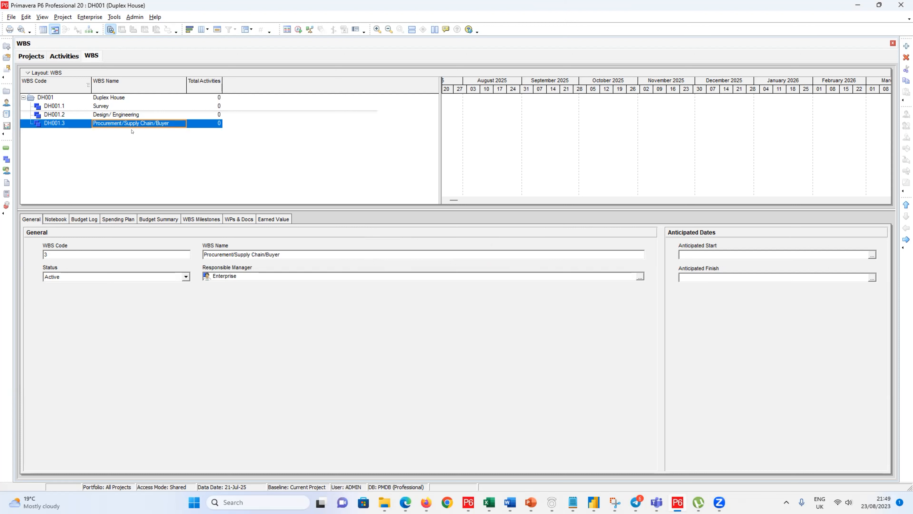
key("Insert")
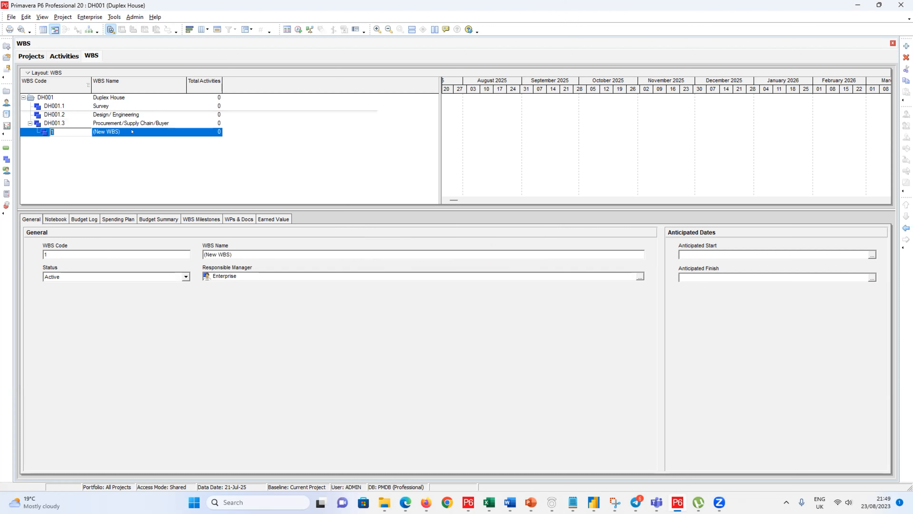
key("Return")
key("F2")
key("Return")
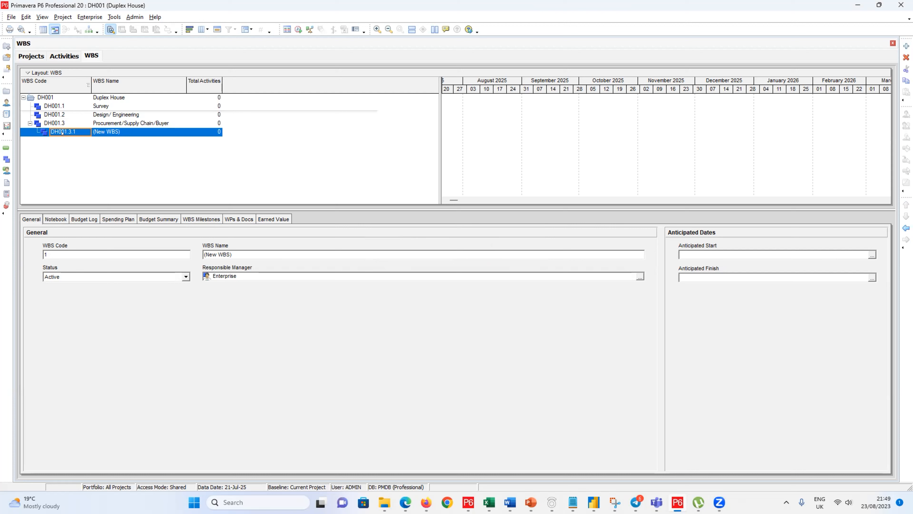
Step: Add three more (New WBS) elements, each nested under the previous one beneath DH001.3.1
key("Insert")
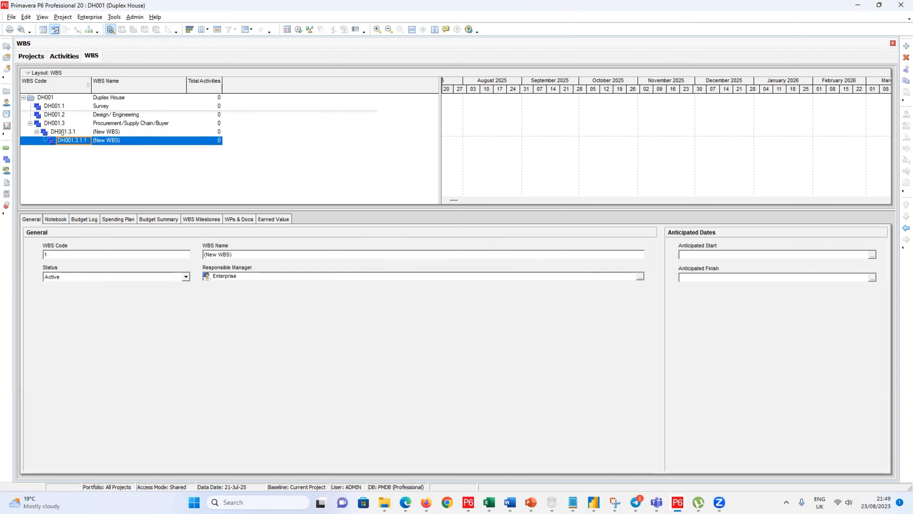
key("Insert")
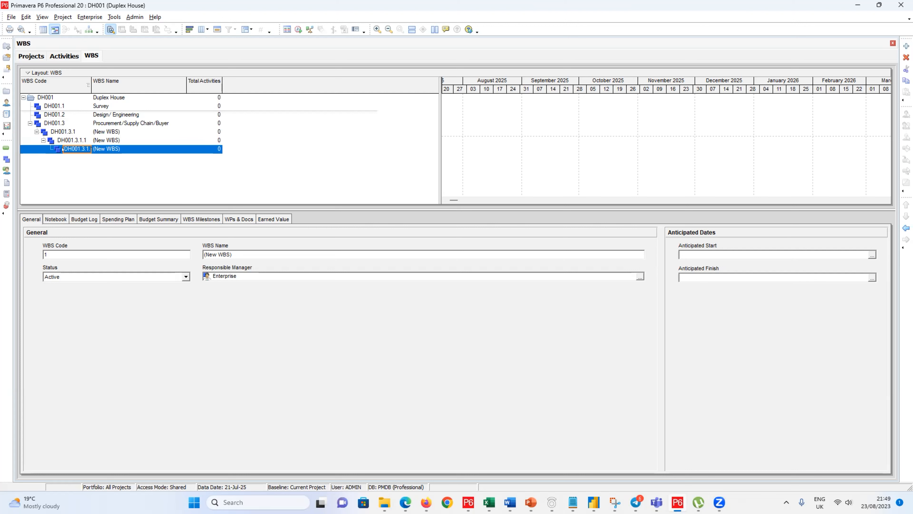
key("Insert")
key("Insert")
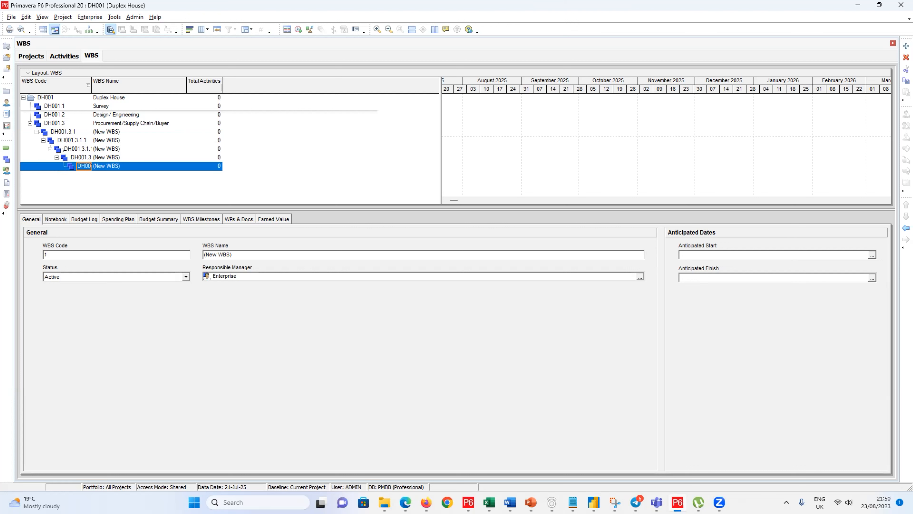
Step: Promote each nested placeholder with Move Left, producing top-level elements DH001.4, DH001.5, DH001.6, DH001.7 and DH001.8
left_click(41, 132)
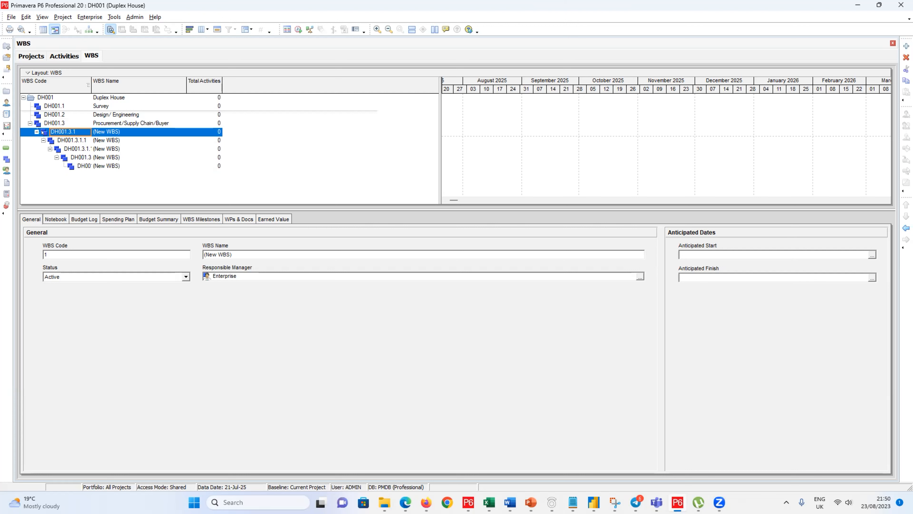
left_click(906, 228)
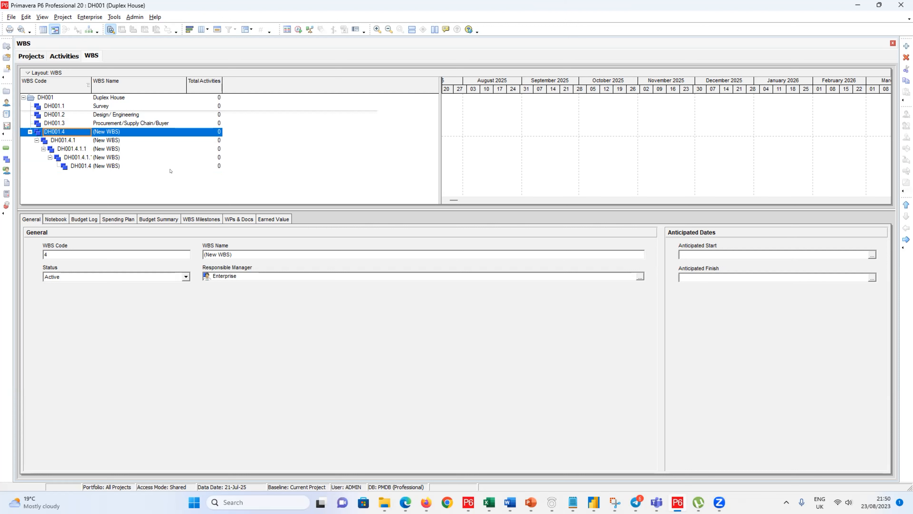
left_click(41, 140)
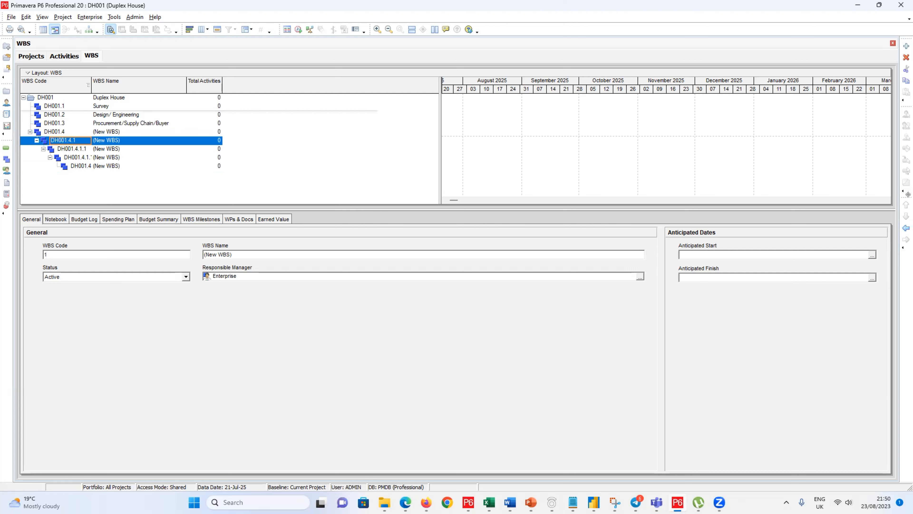
left_click(906, 228)
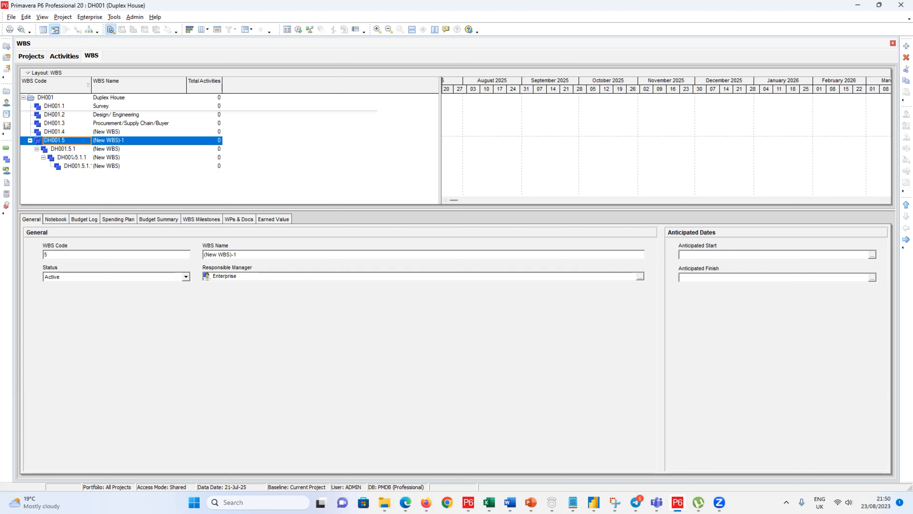
left_click(63, 148)
left_click(905, 228)
left_click(48, 157)
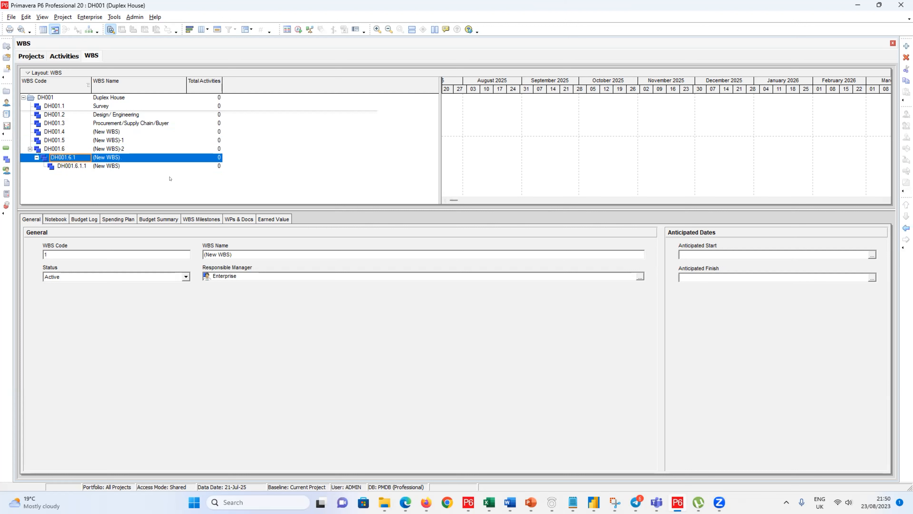
left_click(906, 228)
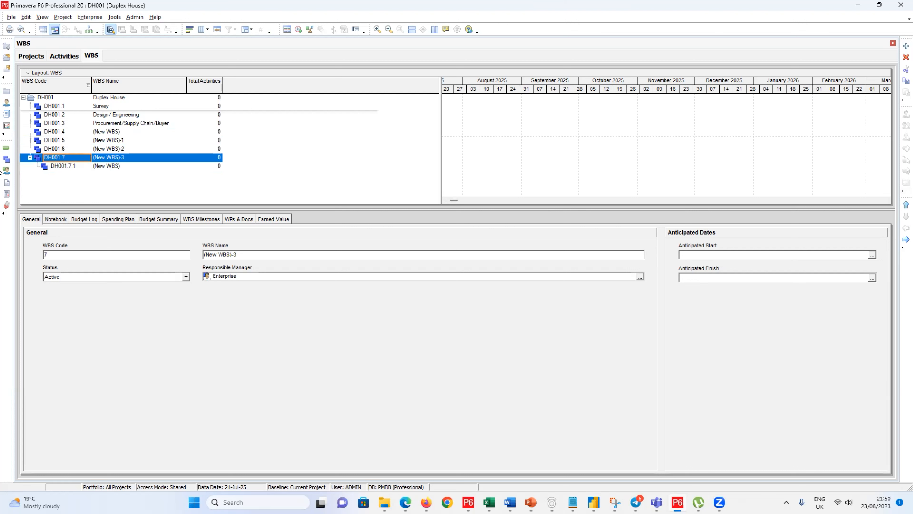
left_click(52, 159)
left_click(54, 165)
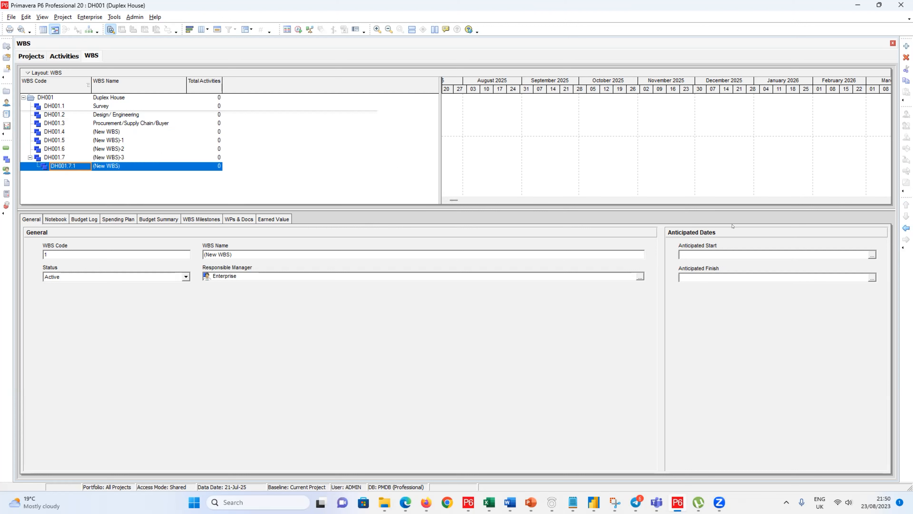
left_click(906, 228)
left_click(109, 125)
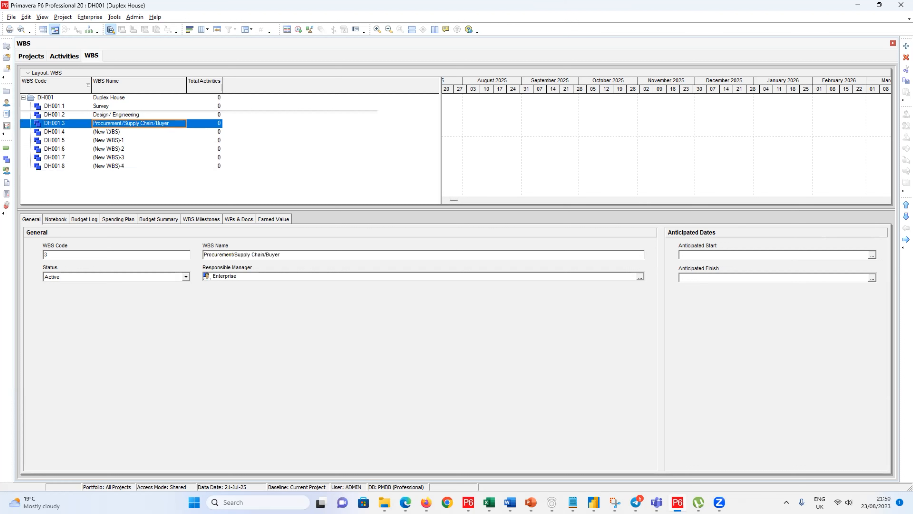
Step: Rename DH001.4 to Construction
left_click(109, 132)
left_click_drag(110, 132, 92, 126)
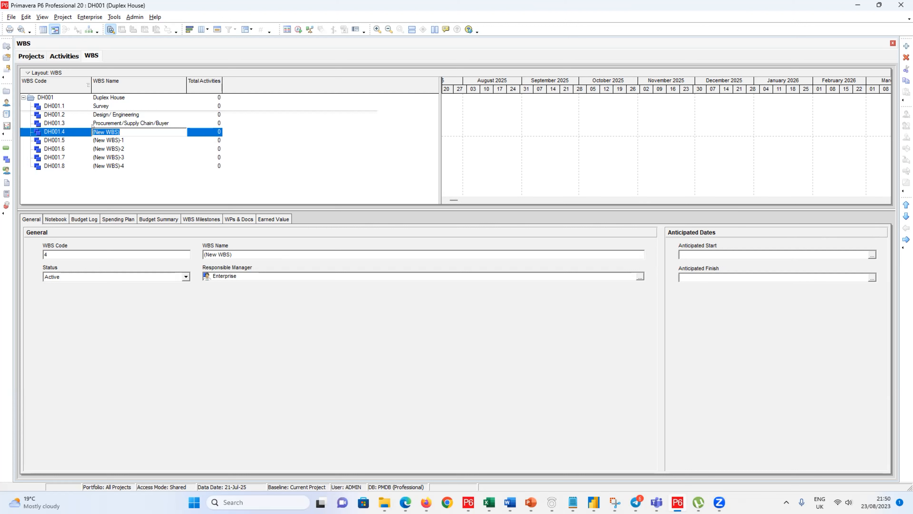
type("Consytruction")
left_click(115, 140)
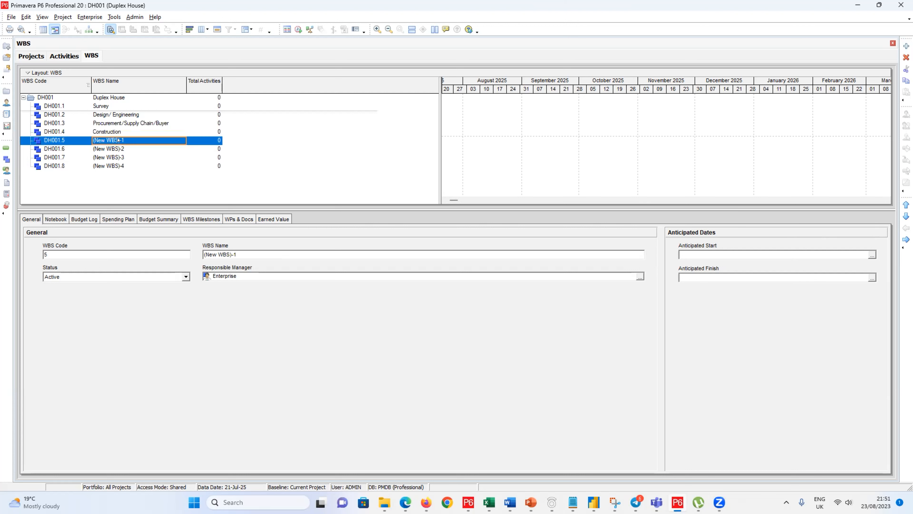
Step: Rename DH001.5 to Commissioning
left_click(118, 140)
left_click_drag(124, 141, 85, 140)
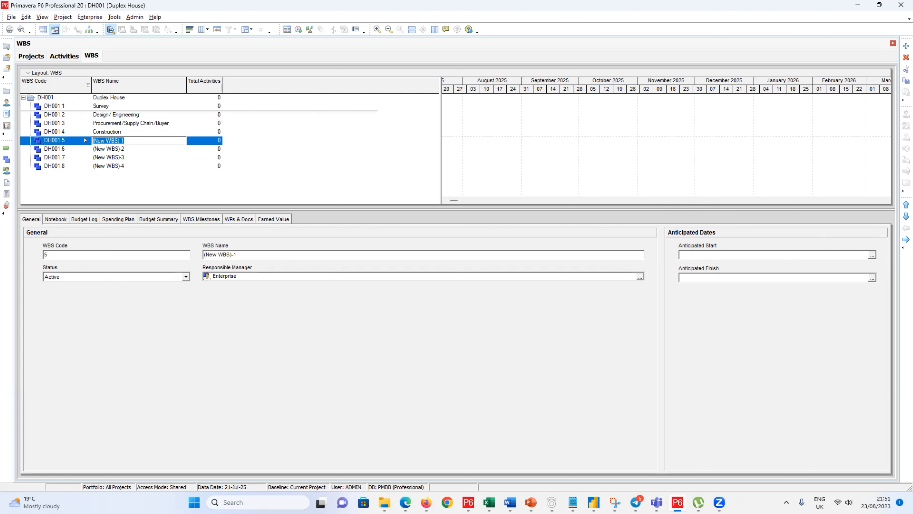
type("XC")
key("BackSpace")
type("Commision")
key("BackSpace")
type("sioning")
key("Return")
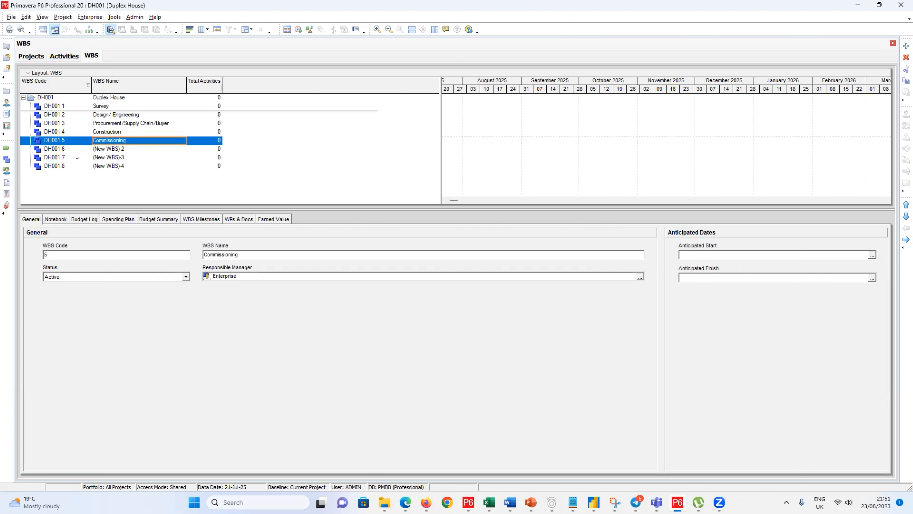
Step: Name DH001.6 Close Out, delete DH001.7, and request deletion of DH001.8
left_click(101, 147)
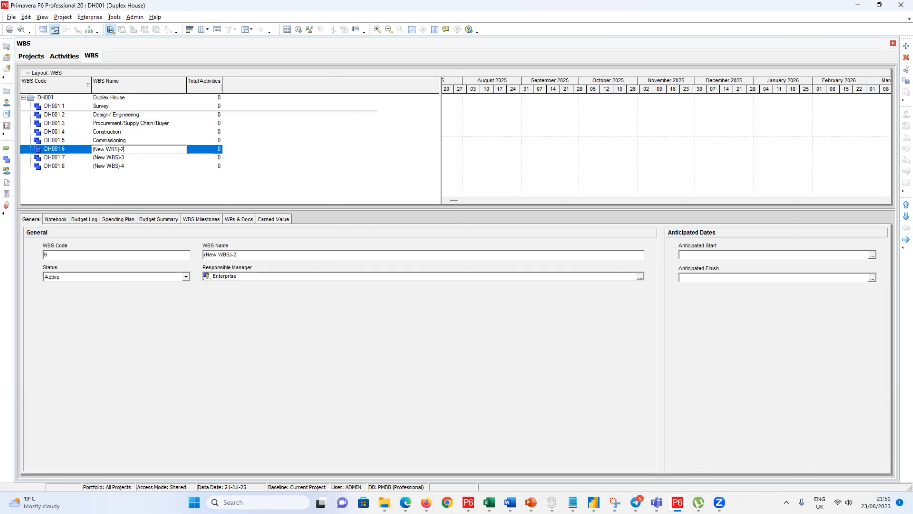
type("CLose Out")
left_click(101, 158)
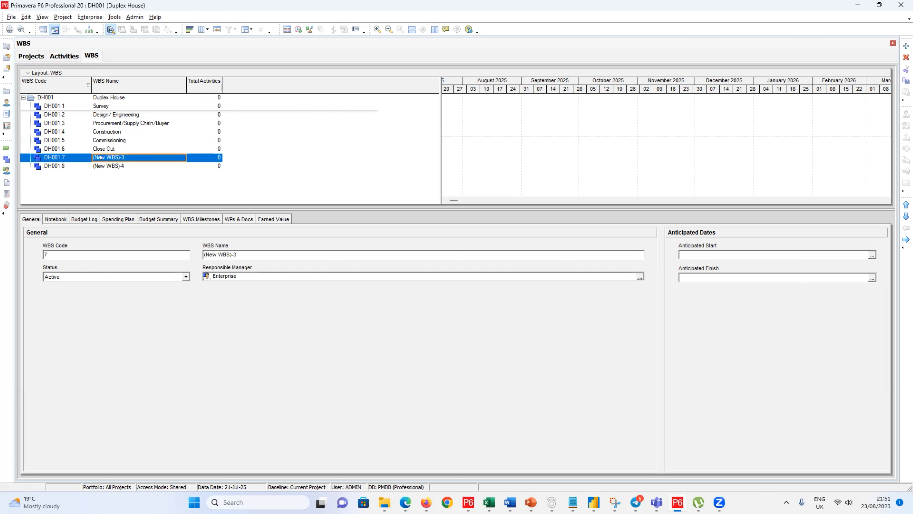
key("Delete")
key("Return")
key("Delete")
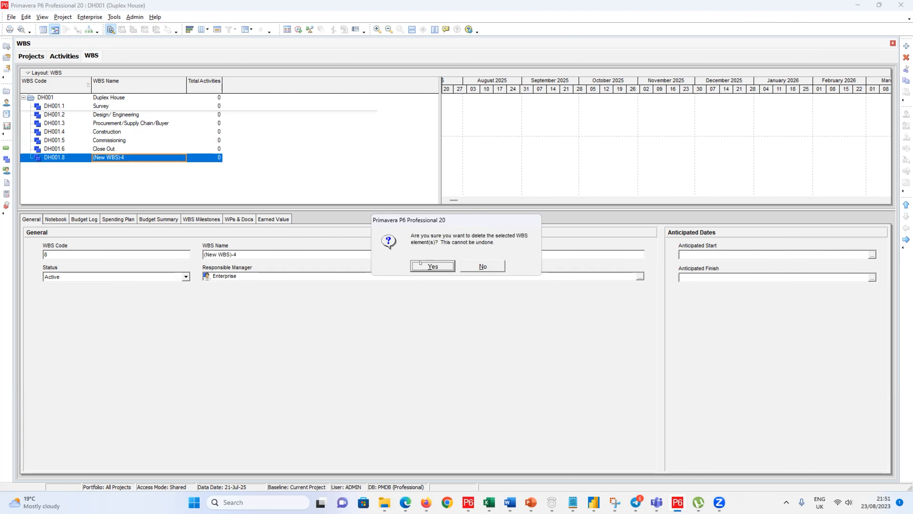
Step: Confirm deleting DH001.8, then select Construction and return to the Duplex House WBS view
left_click(420, 262)
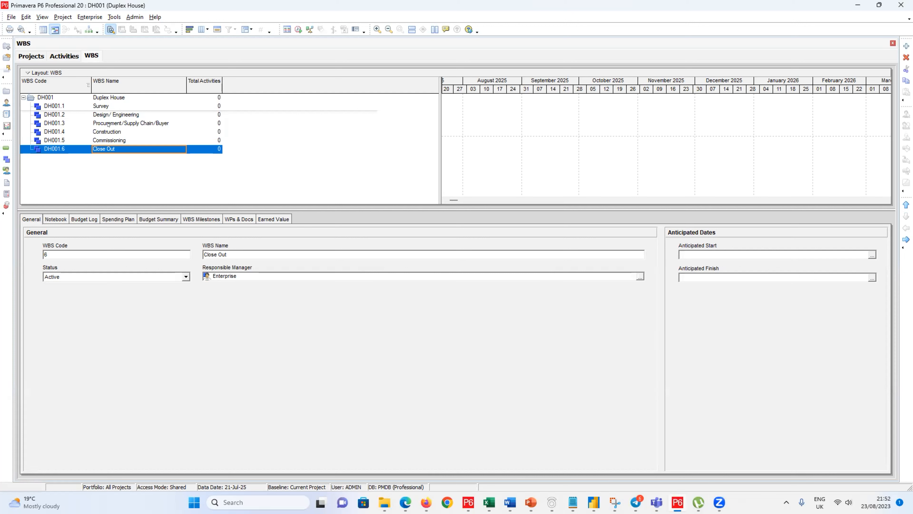
left_click(108, 132)
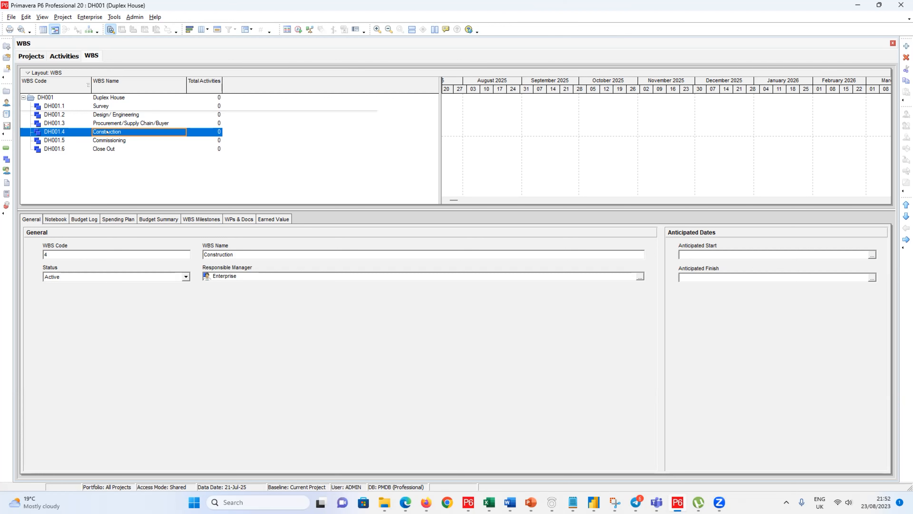
left_click(40, 56)
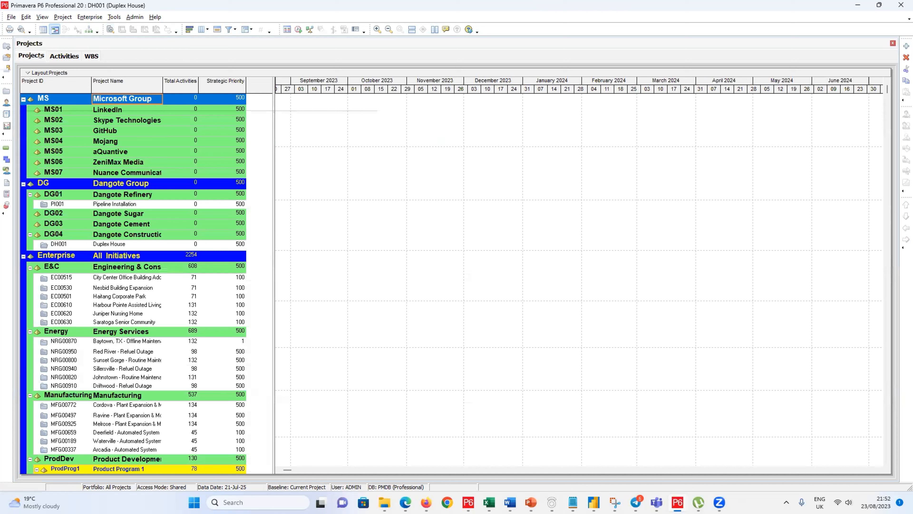
left_click(90, 56)
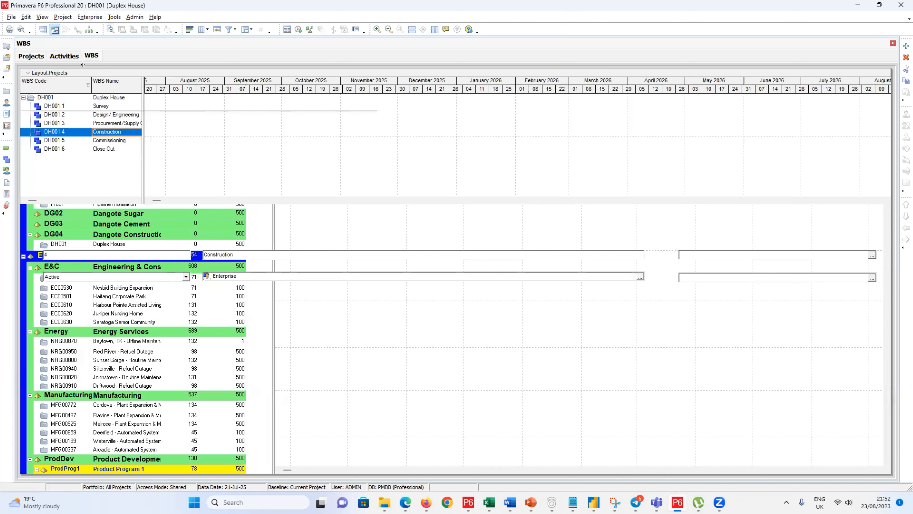